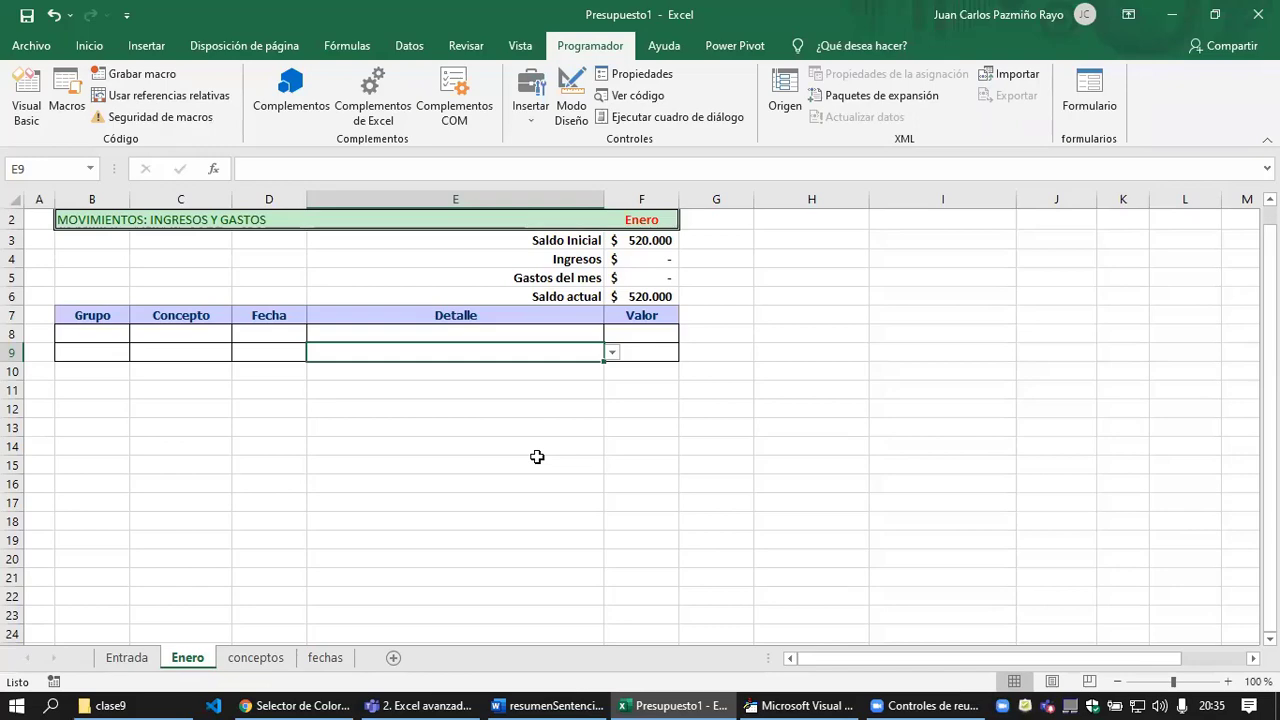
Step: Review the guardaInformacion code, clear the CutCopyMode highlight, and return to the workbook
click(537, 460)
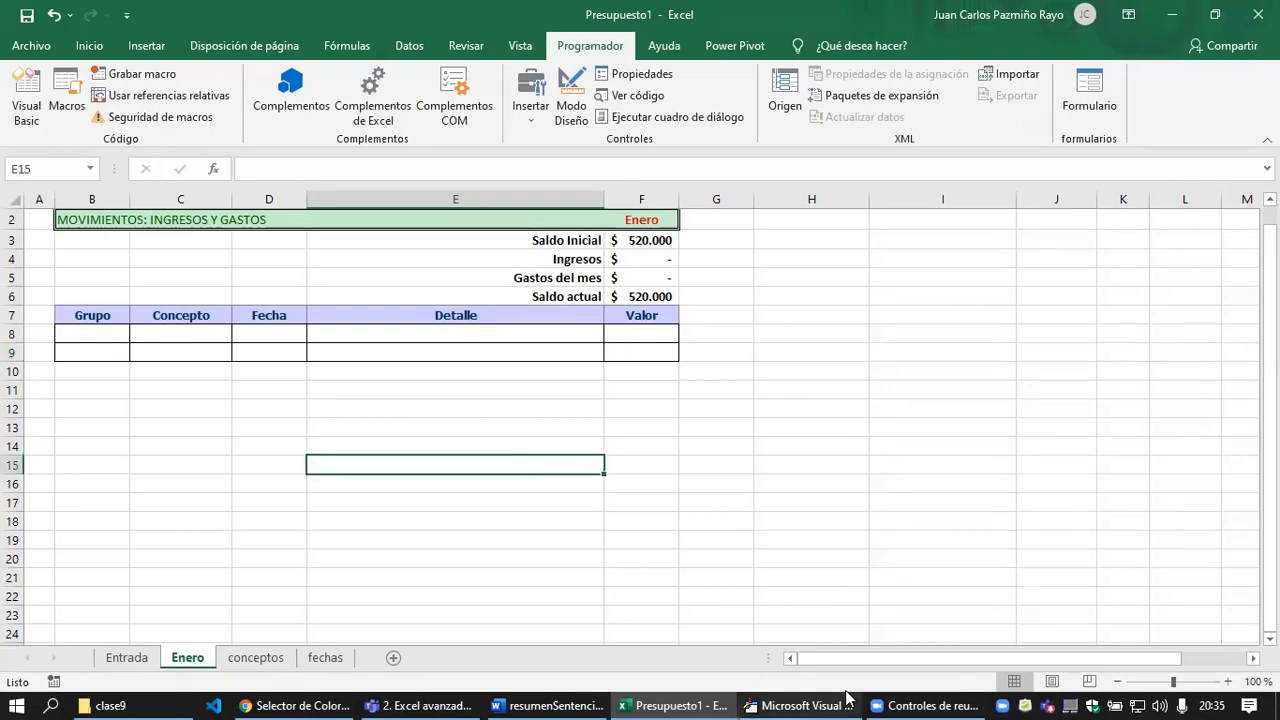
click(805, 705)
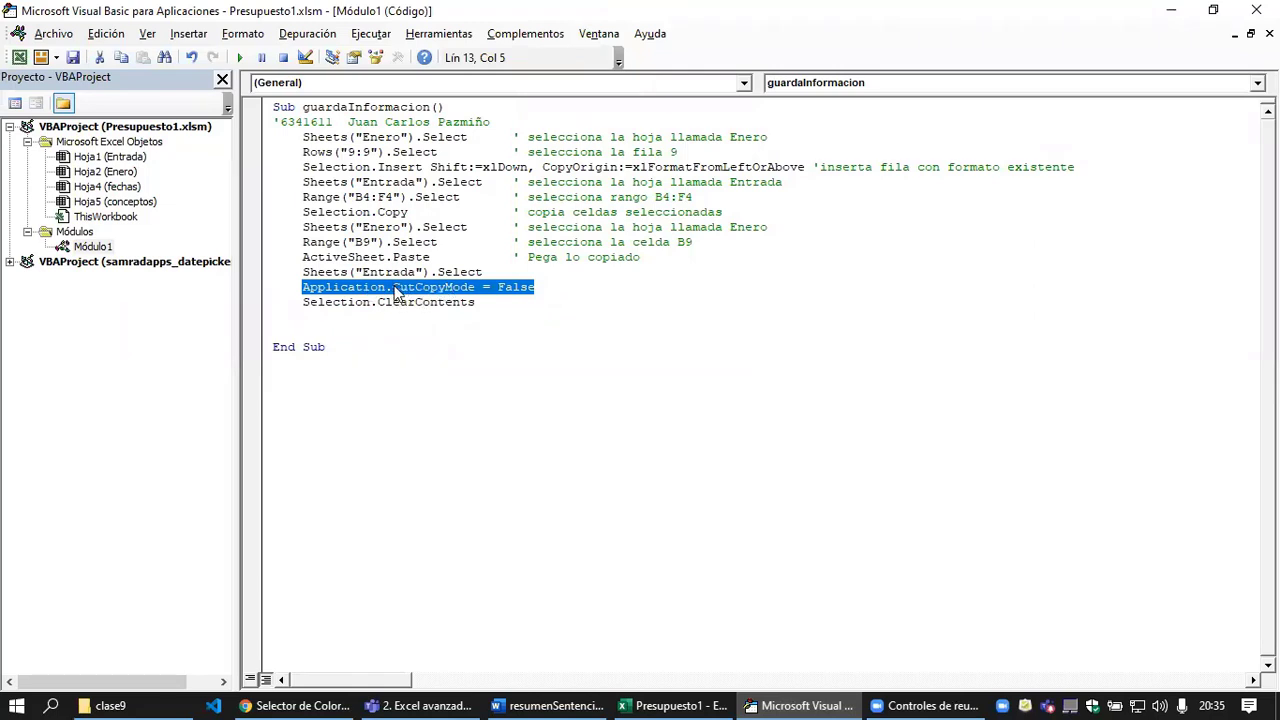
click(521, 287)
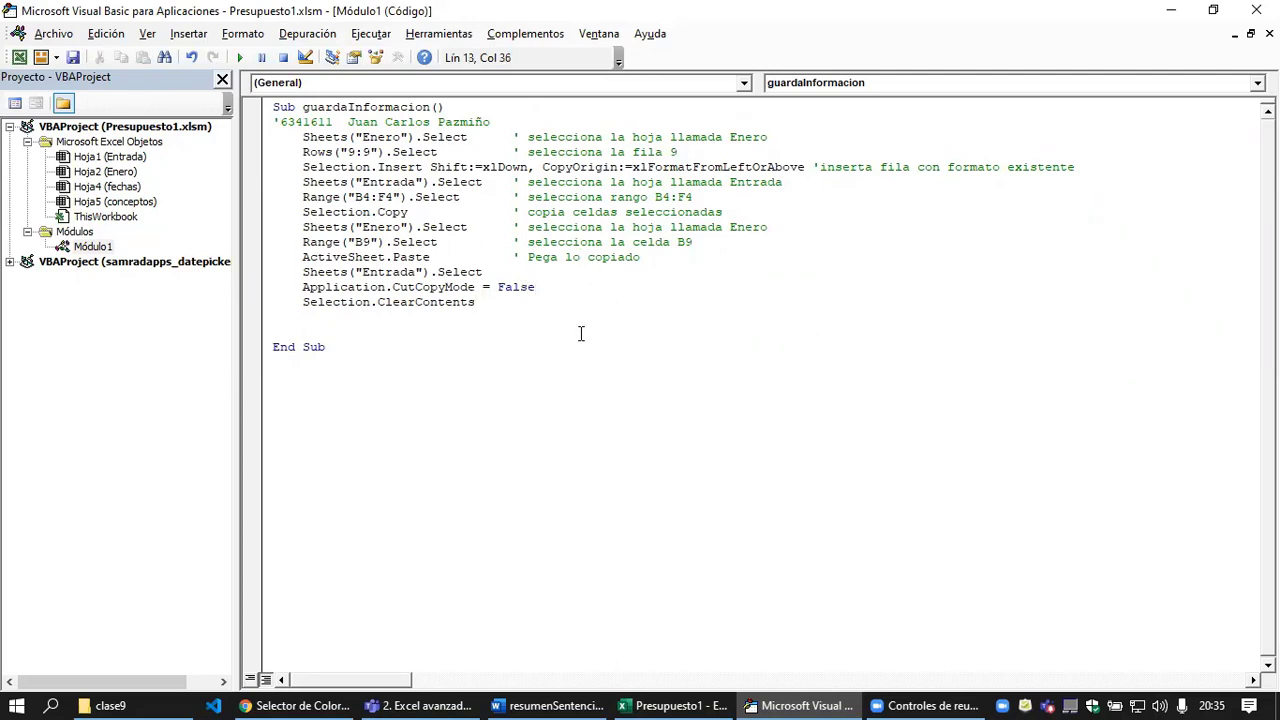
click(628, 703)
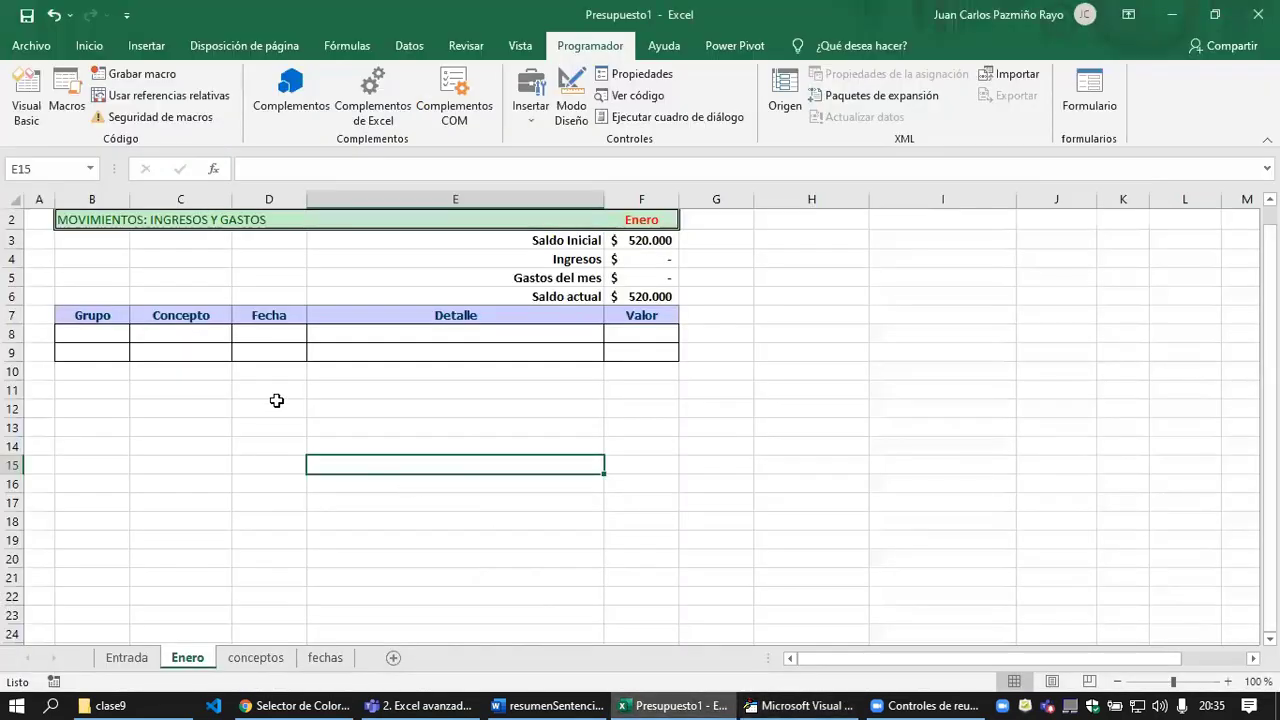
Step: On Entrada row 4, choose Tiendas, Limpieza and 03/01/2019 from the dropdowns
click(126, 658)
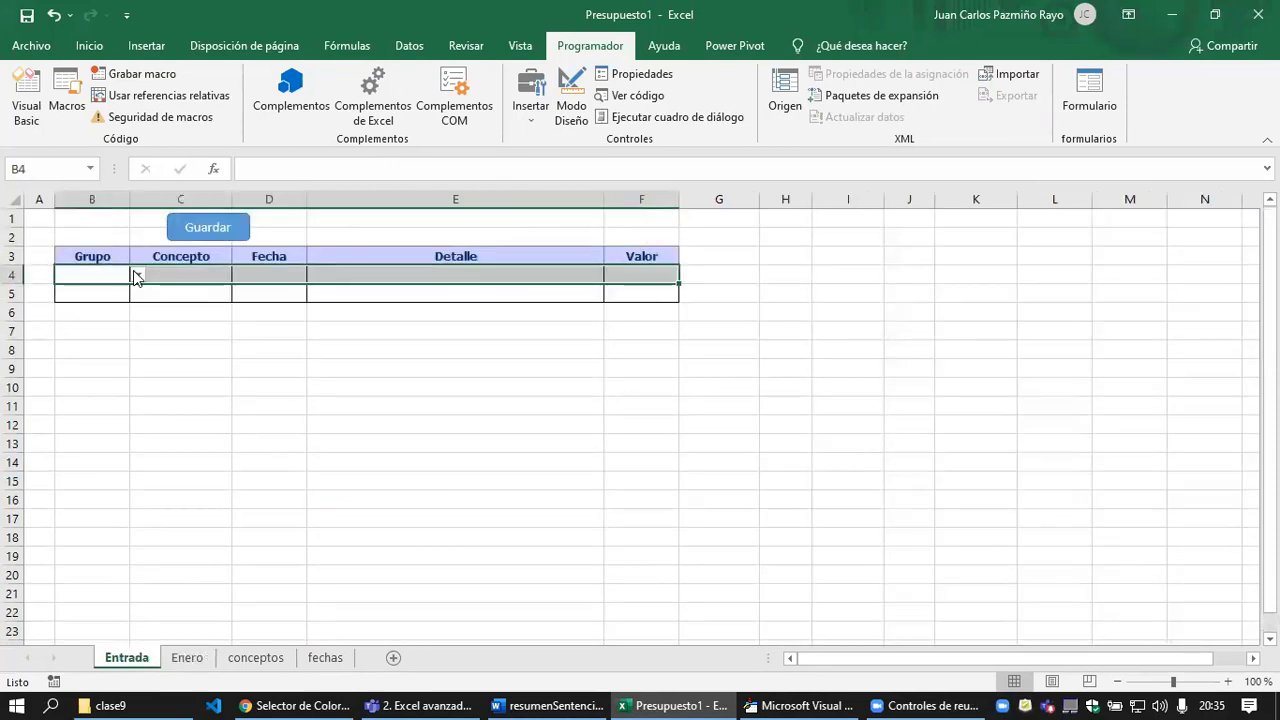
click(138, 275)
click(78, 303)
click(172, 276)
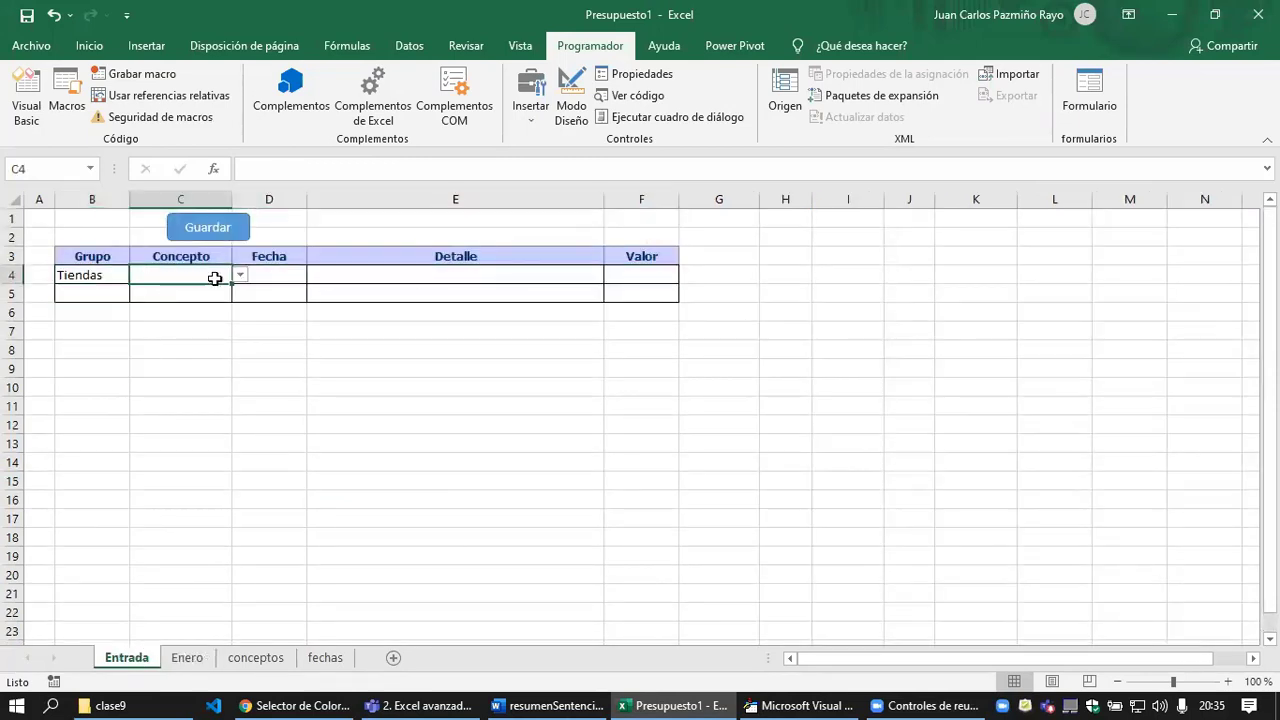
click(240, 275)
click(180, 303)
click(285, 276)
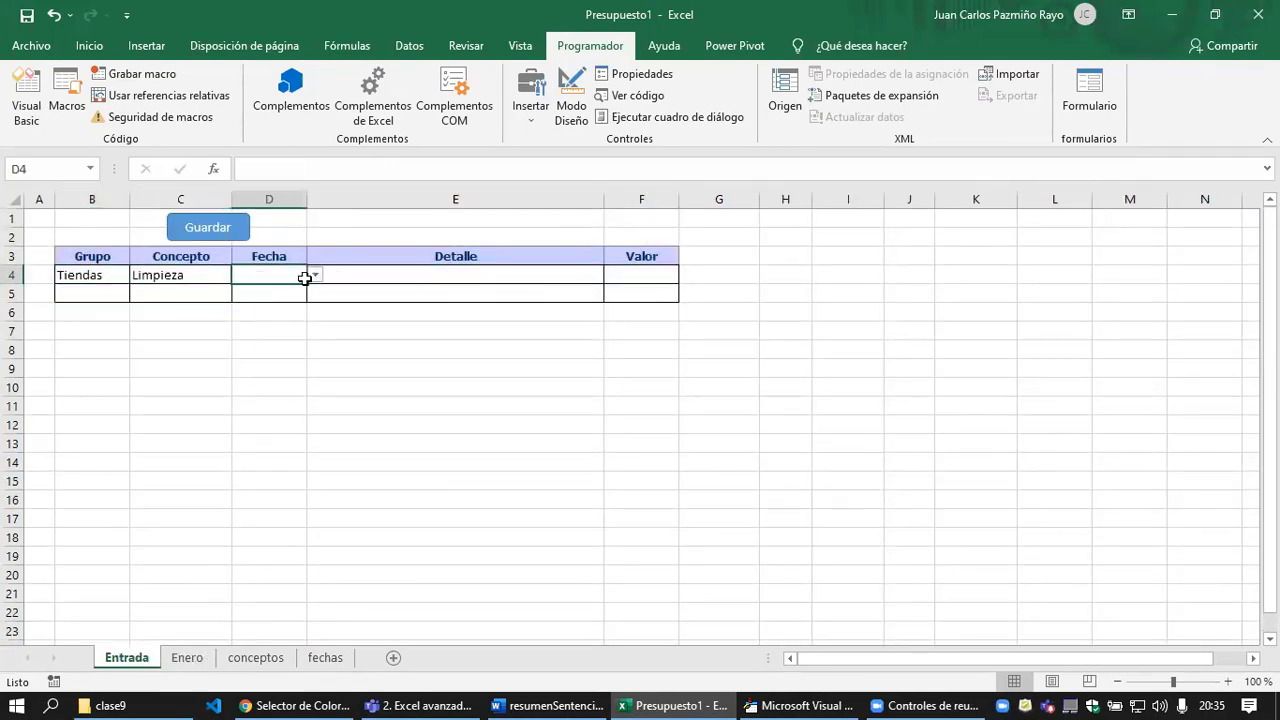
click(314, 275)
click(262, 315)
Step: Enter detail 'sssss' in E4 and value 44.444 in F4
click(357, 275)
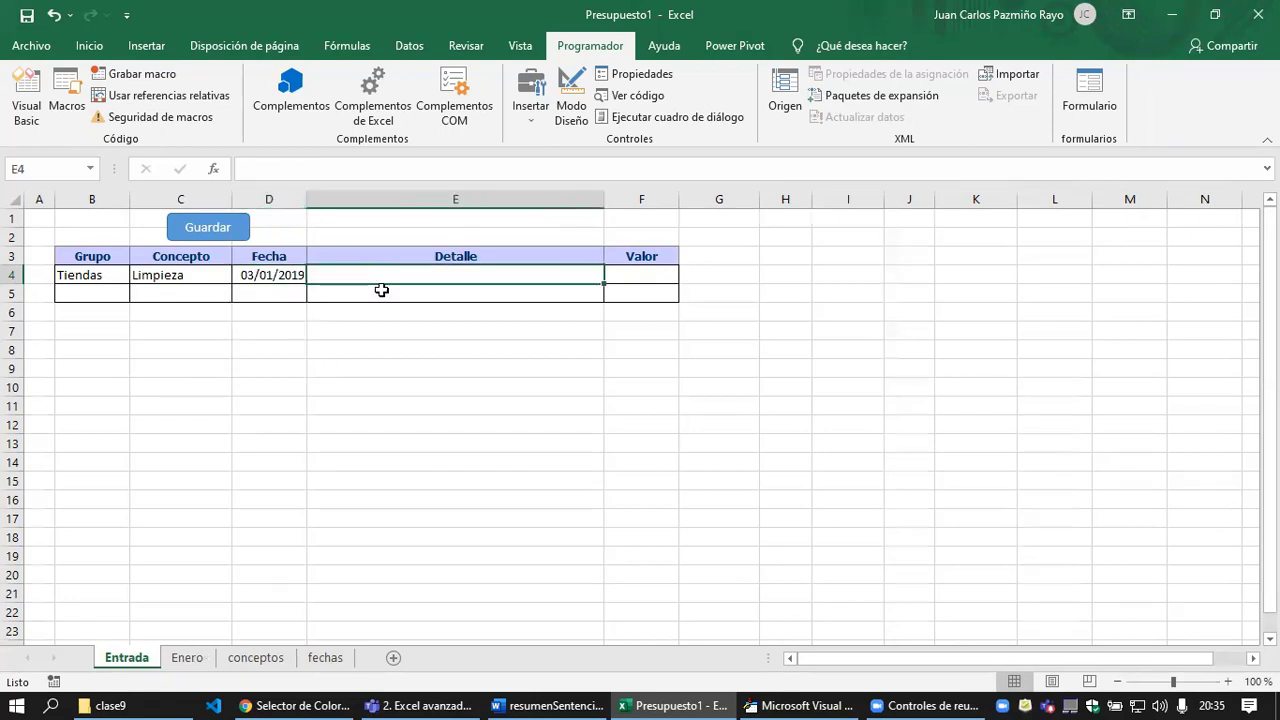
text(sssss)
click(623, 276)
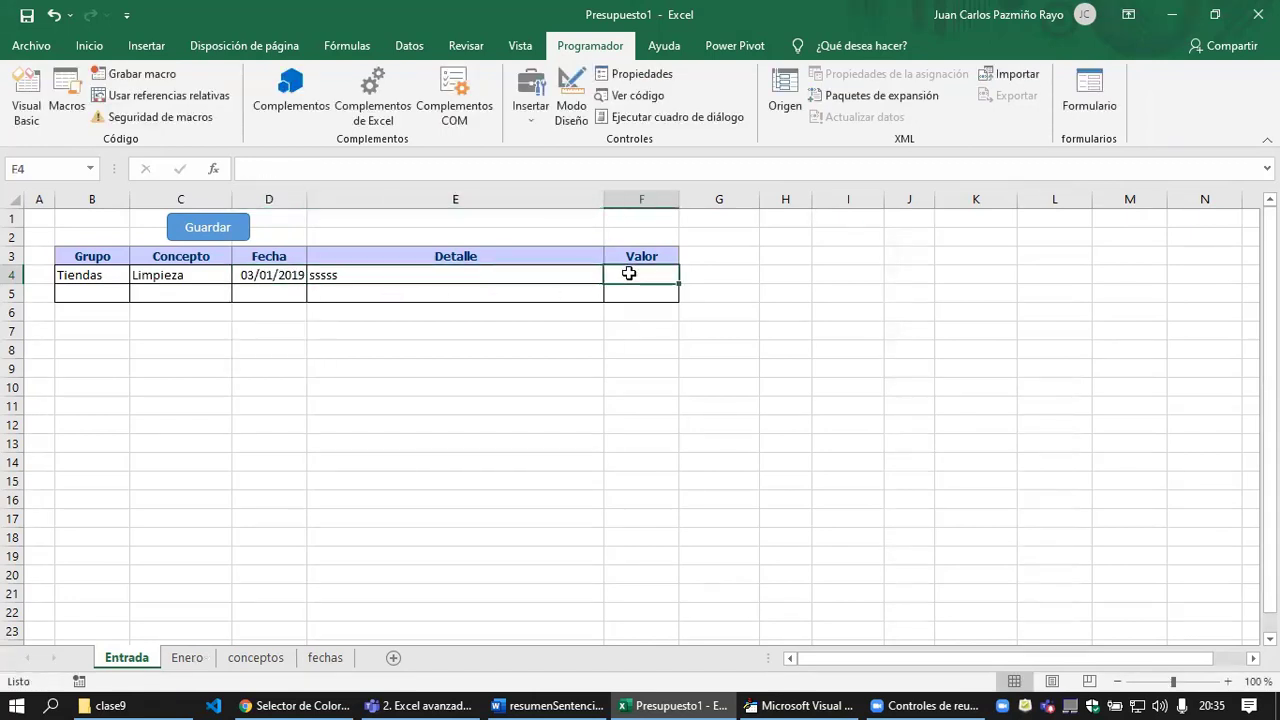
text(44.444)
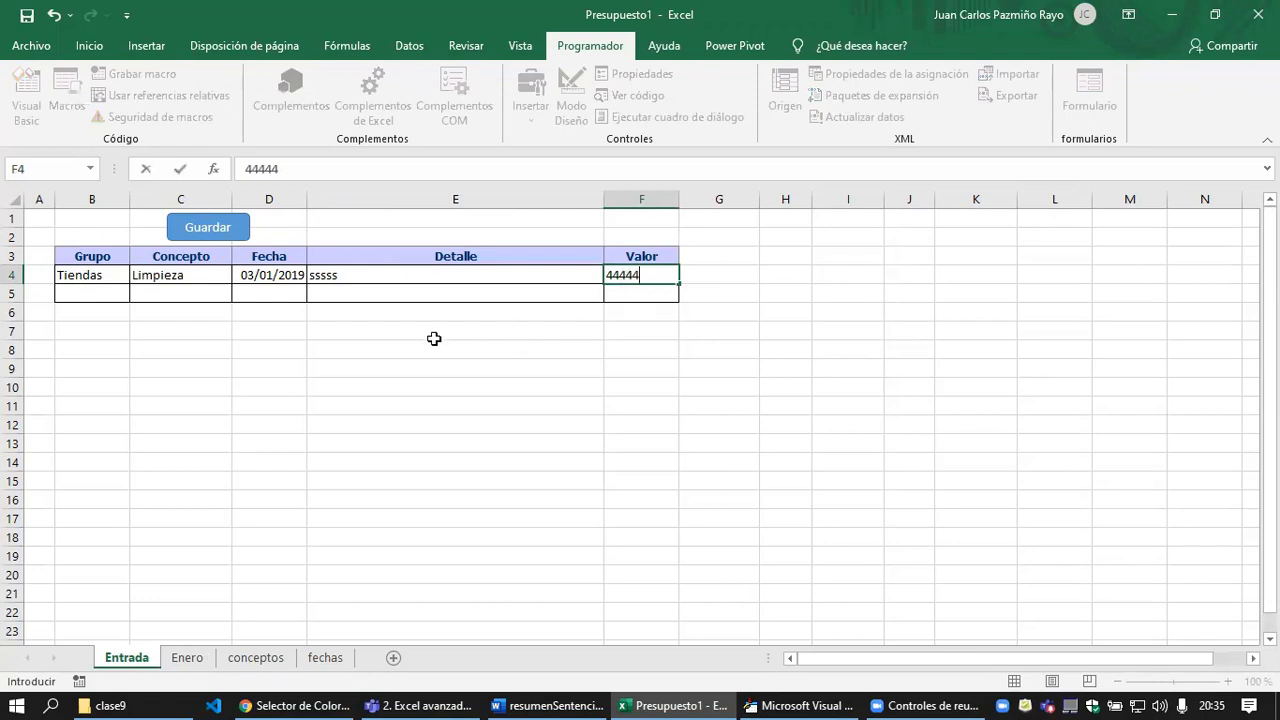
click(368, 340)
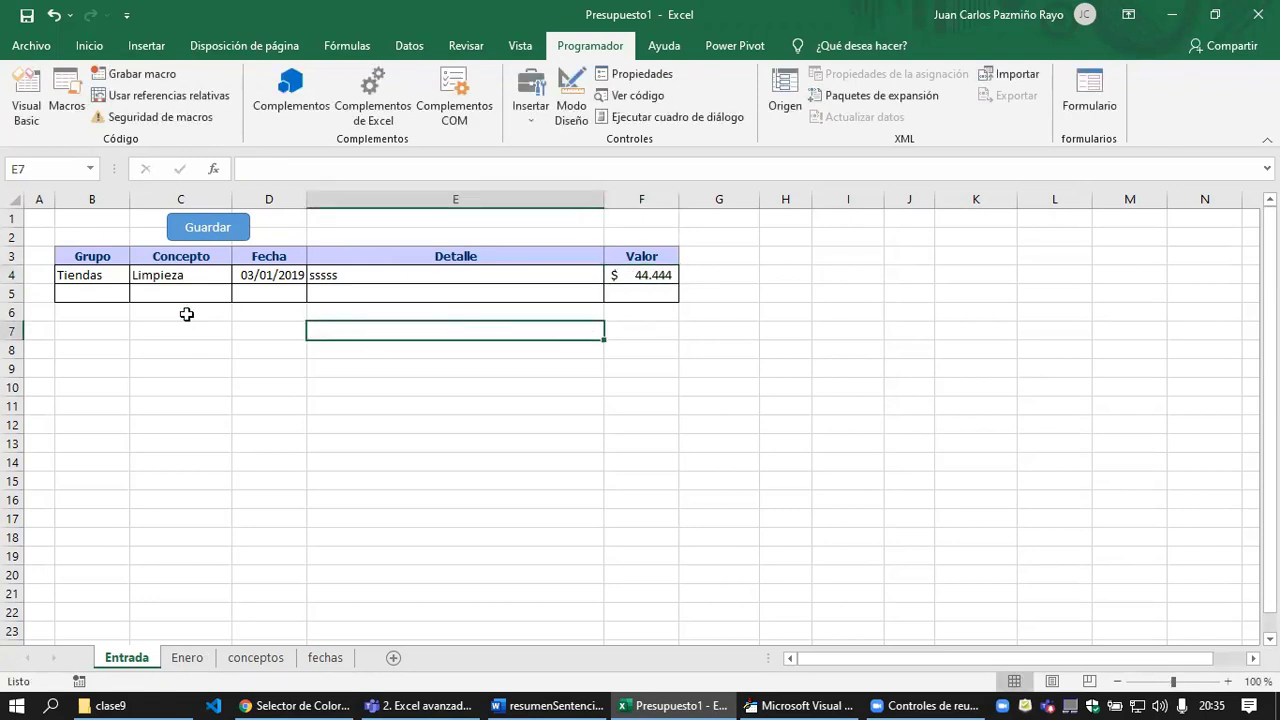
Step: Check the Enero sheet for copied entries, then go back to the macro code
click(187, 657)
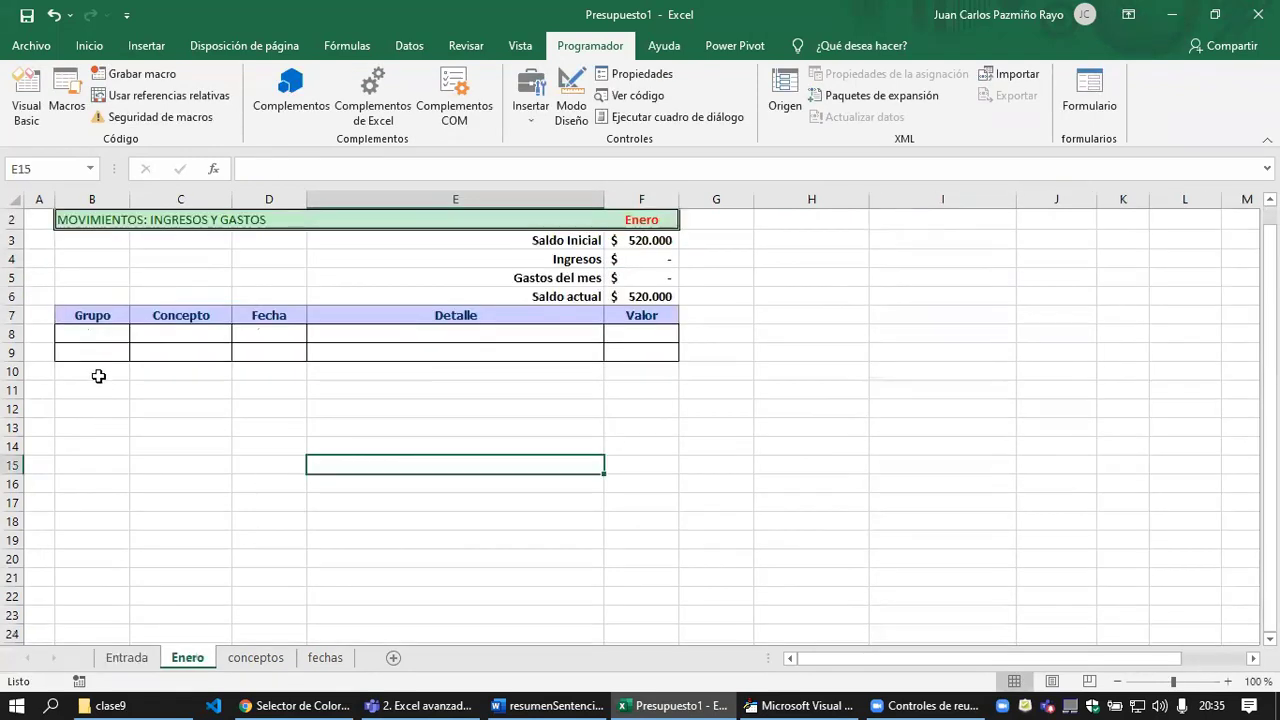
click(127, 657)
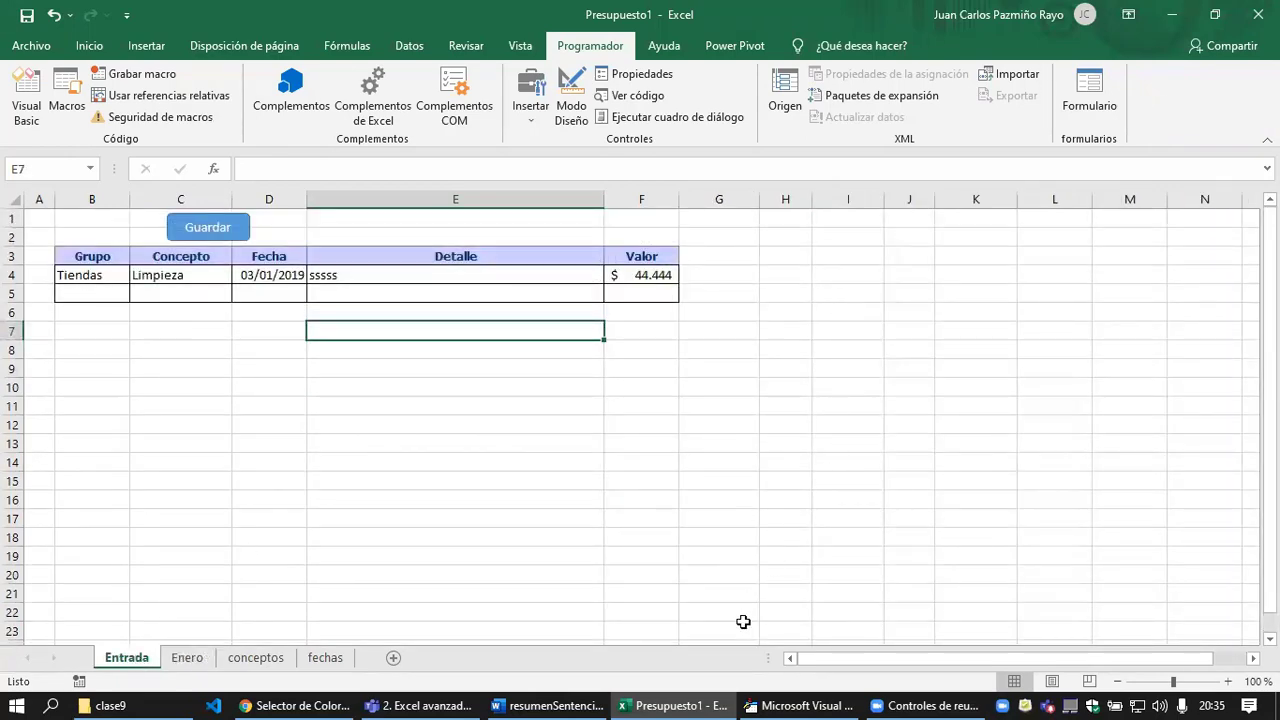
click(799, 705)
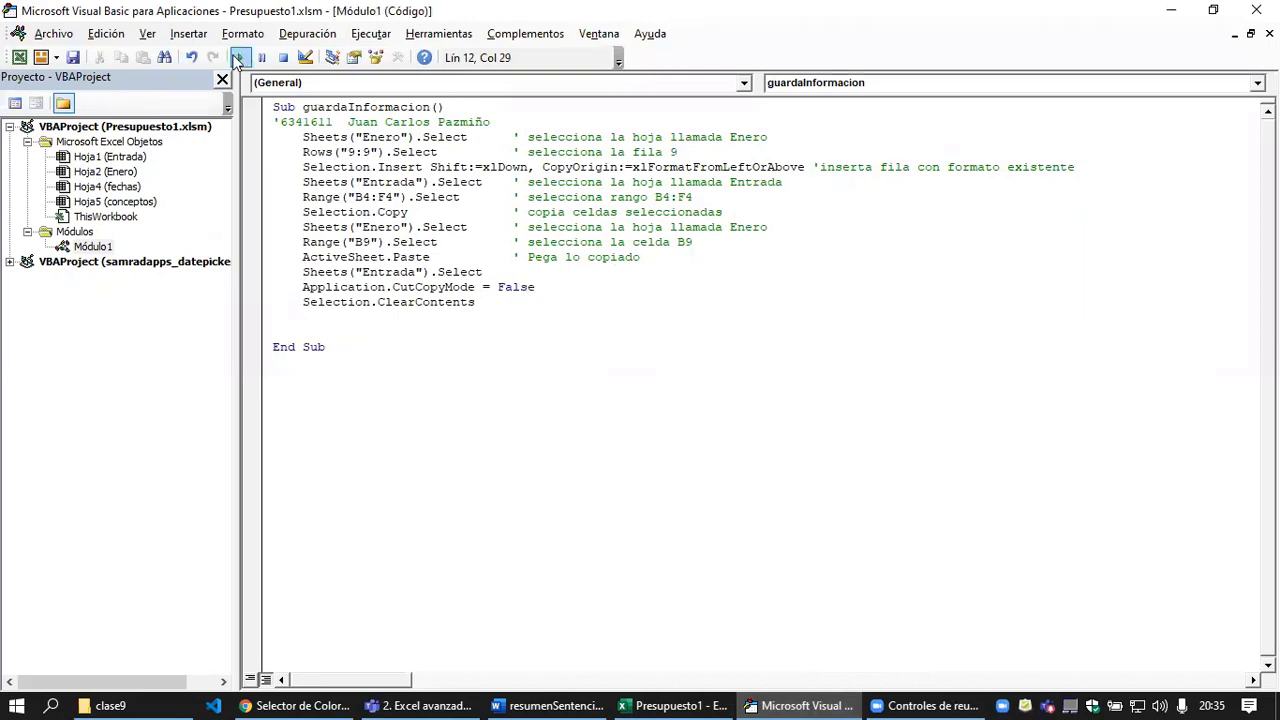
Step: After checking the workbook, copy guardaInformacion's last three code lines and switch to the Teams notes
click(690, 705)
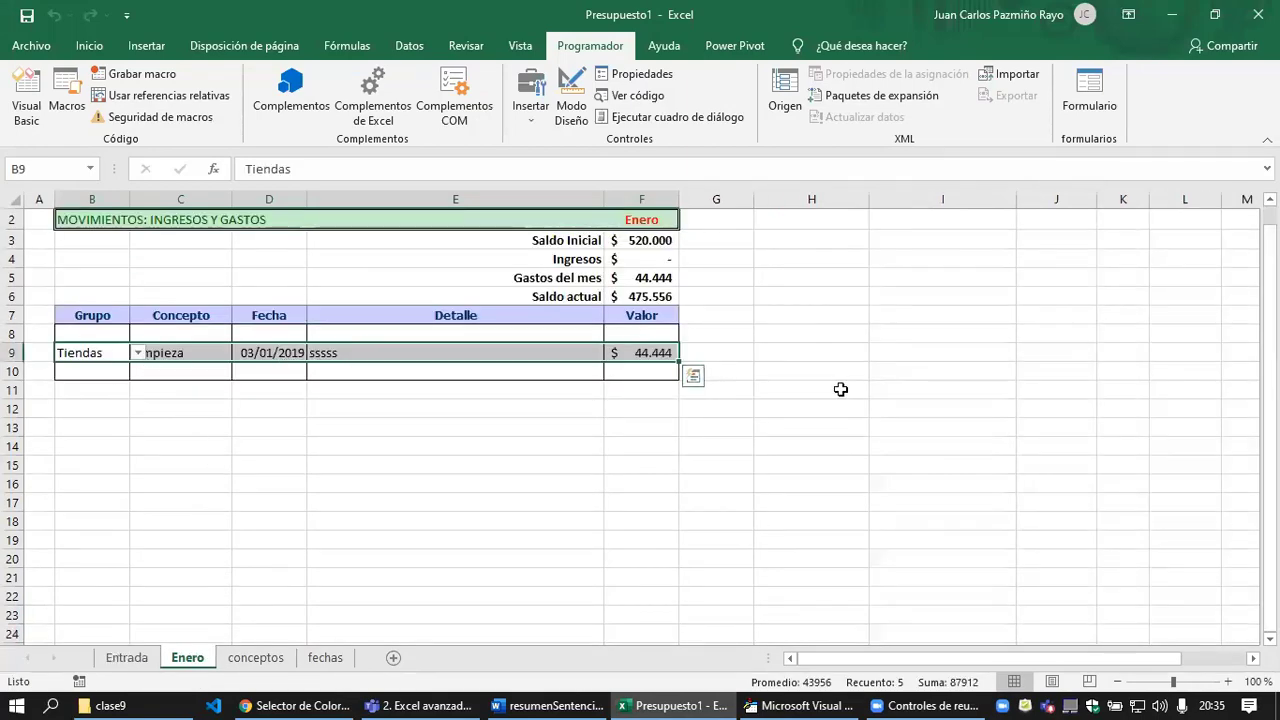
click(770, 705)
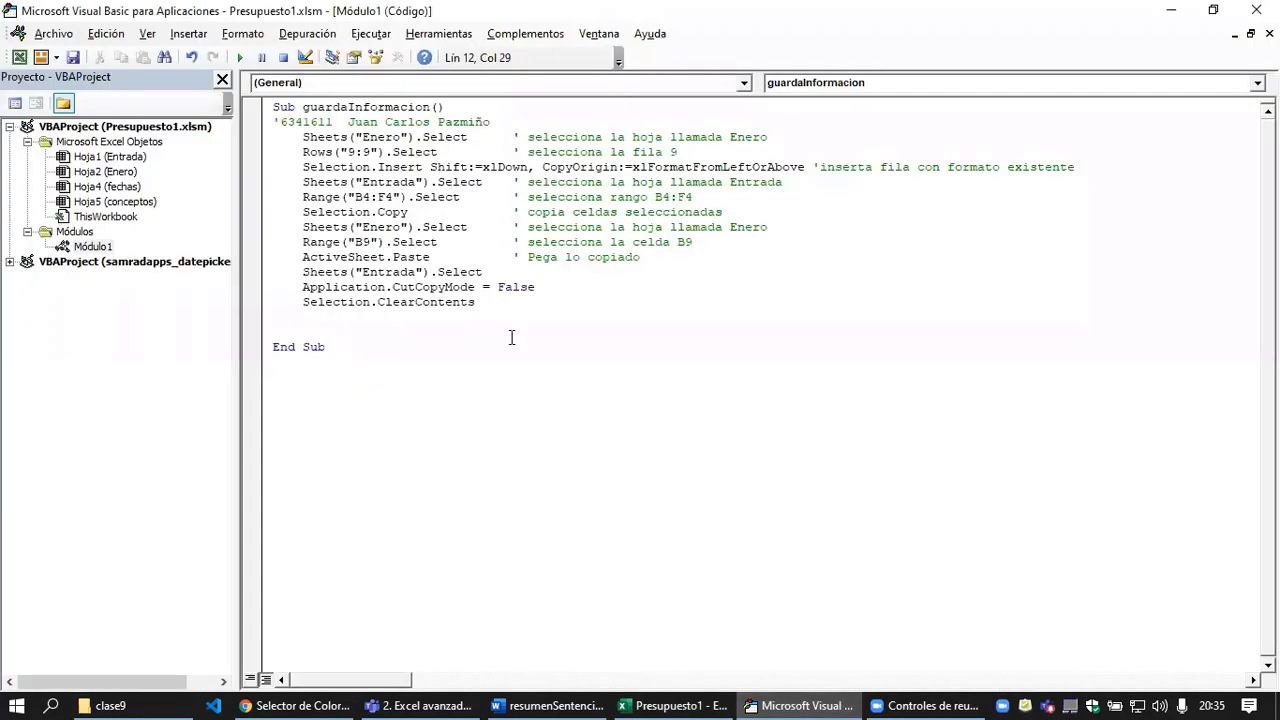
drag(491, 303, 249, 281)
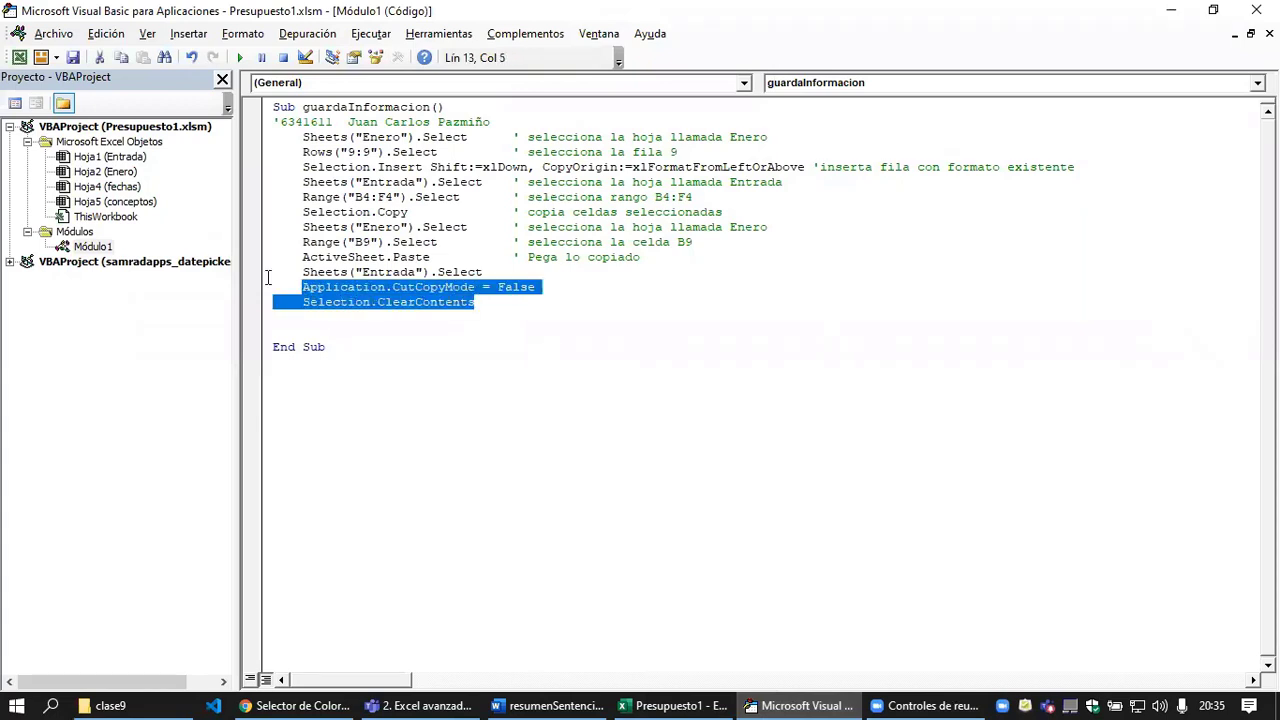
key(ctrl+c)
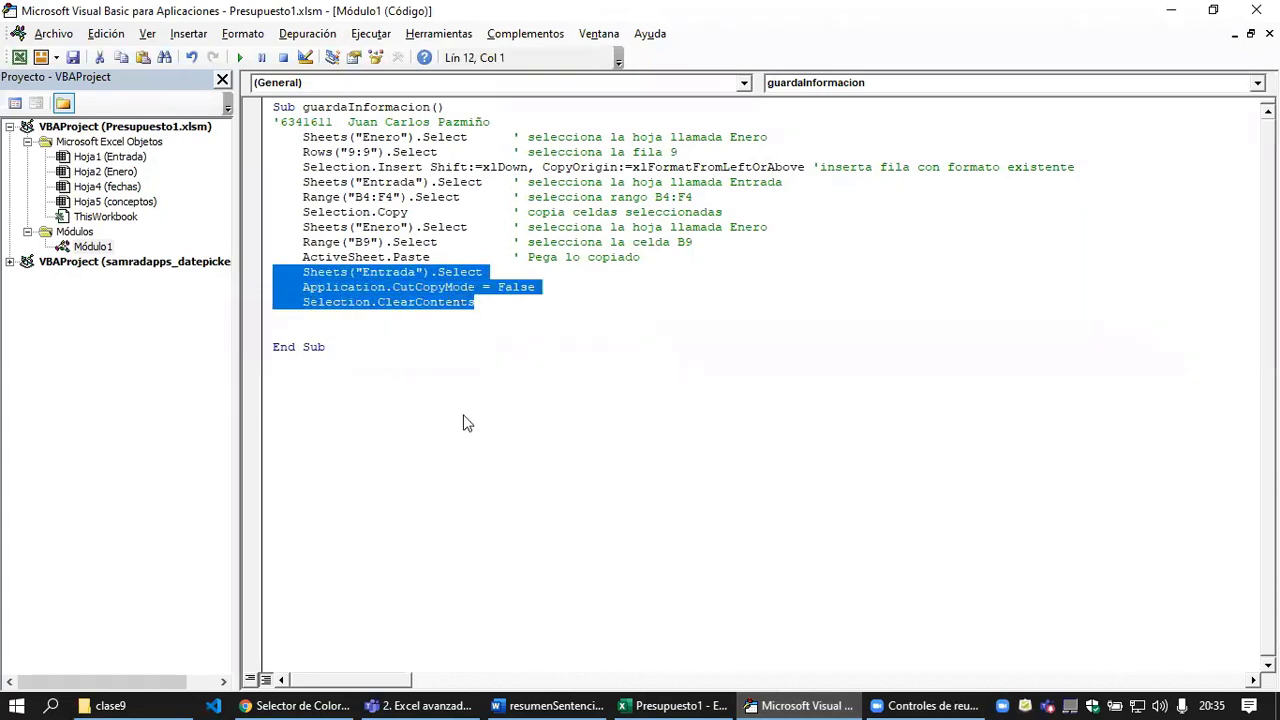
key(alt+Tab)
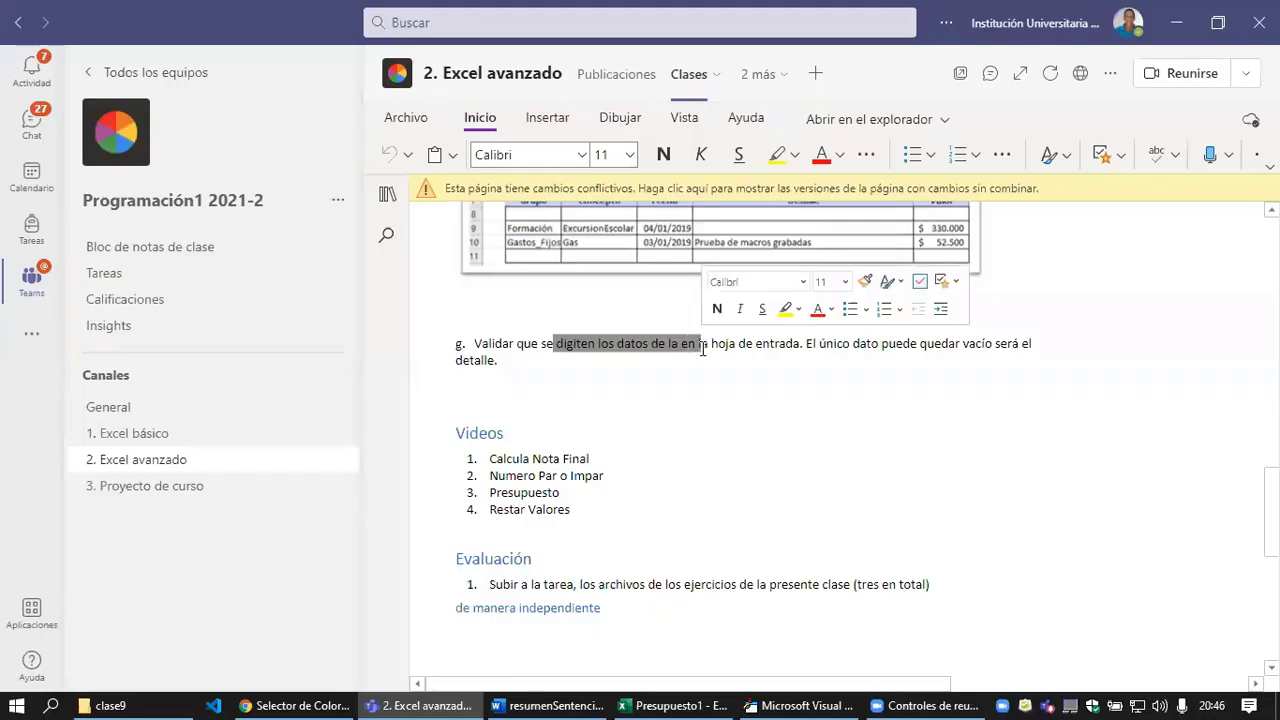
Step: Launch an enlarged blank Notepad, then select all the lines inside guardaInformacion
click(716, 388)
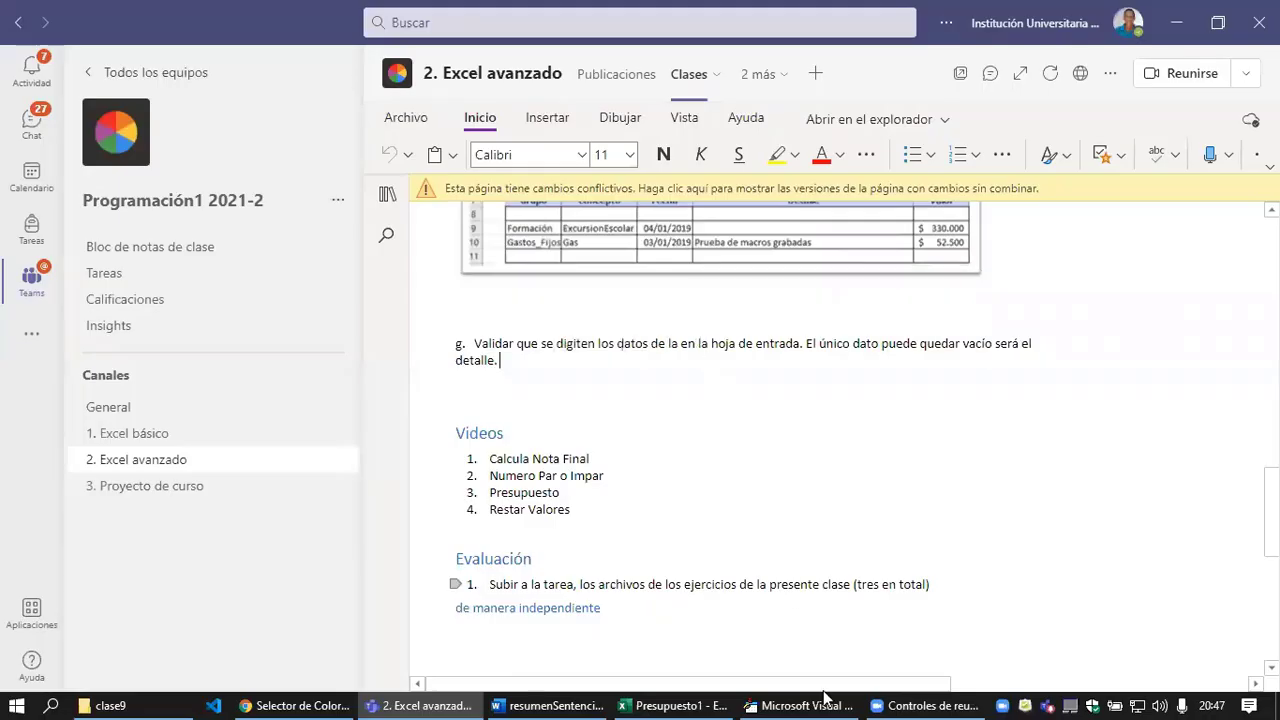
click(14, 700)
text(b)
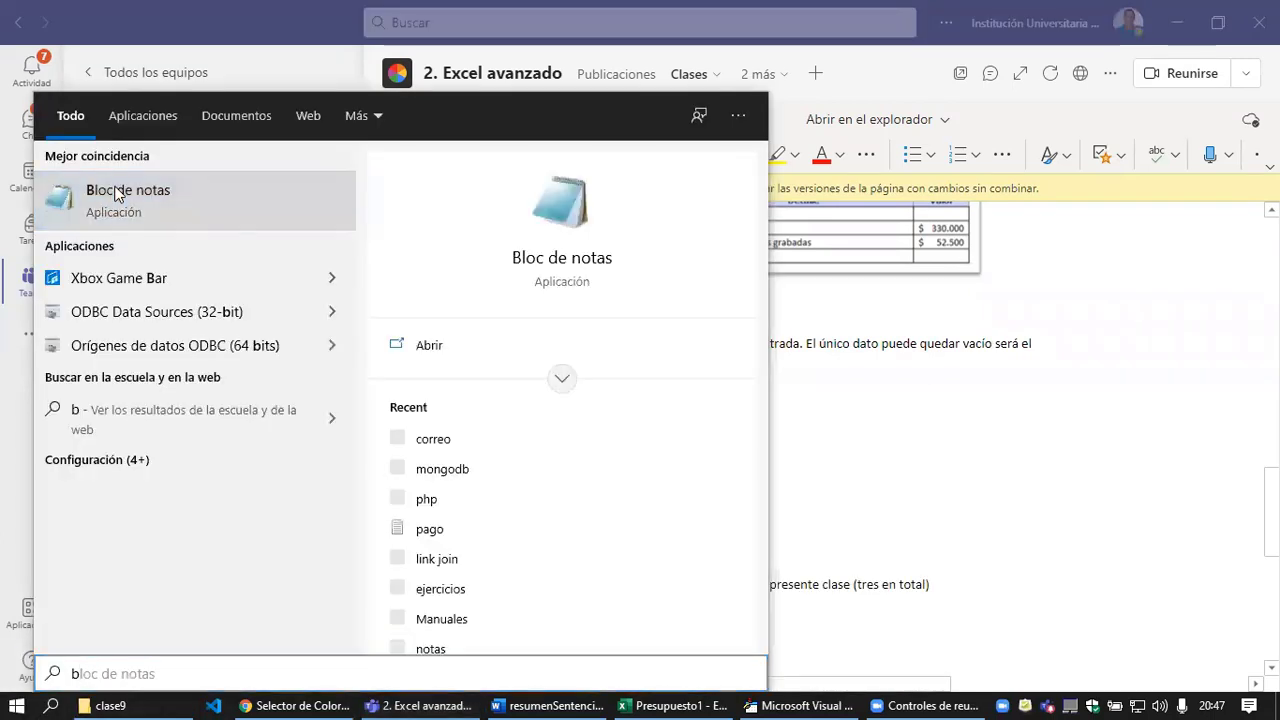
click(115, 192)
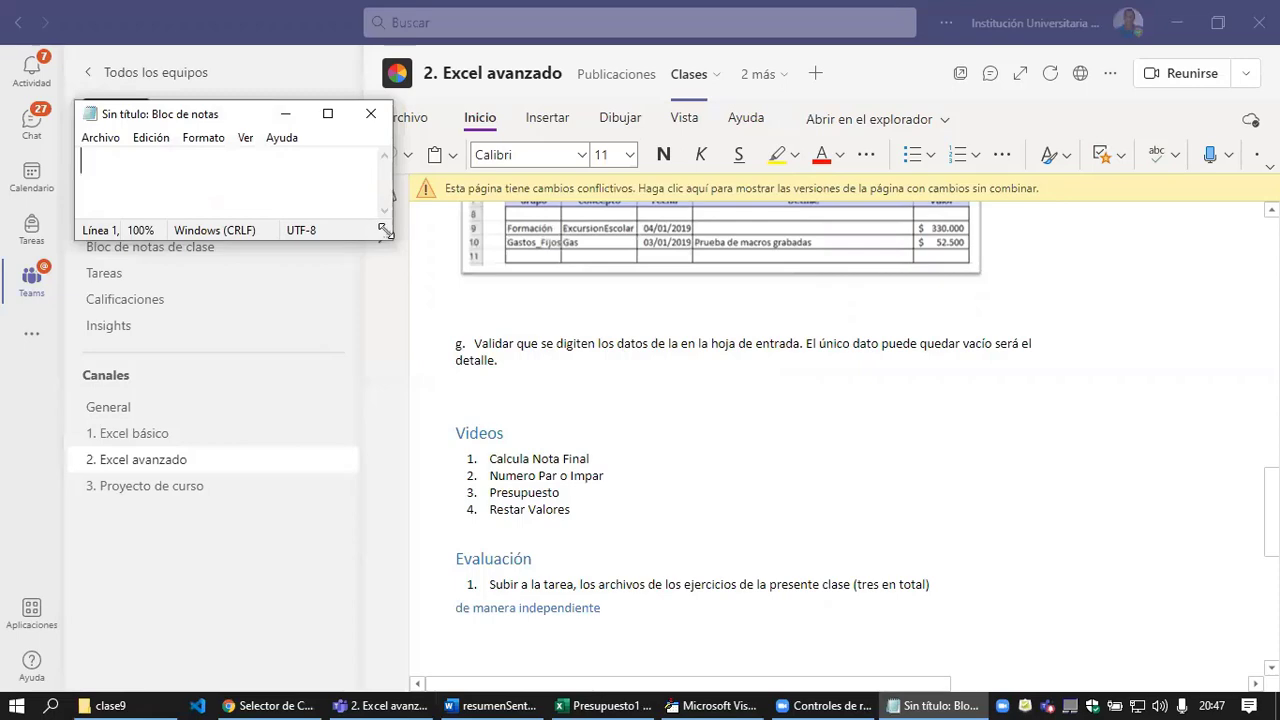
drag(385, 232, 870, 535)
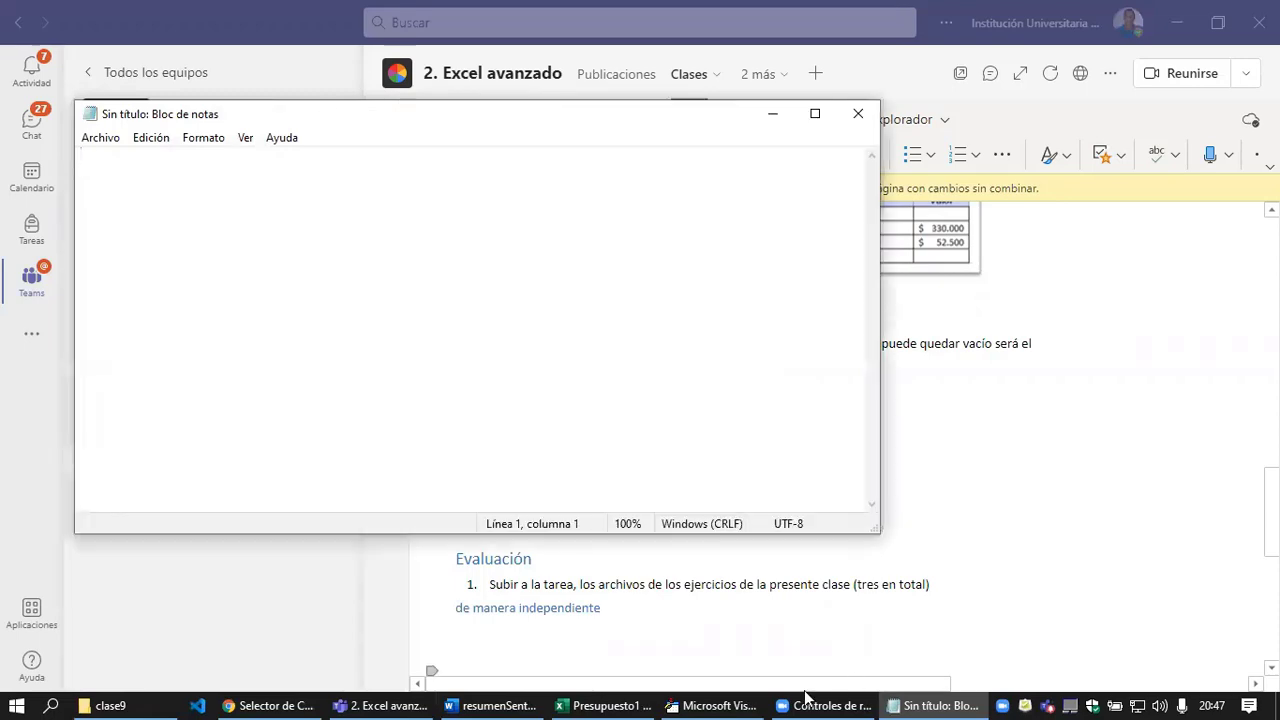
click(715, 705)
drag(788, 302, 245, 137)
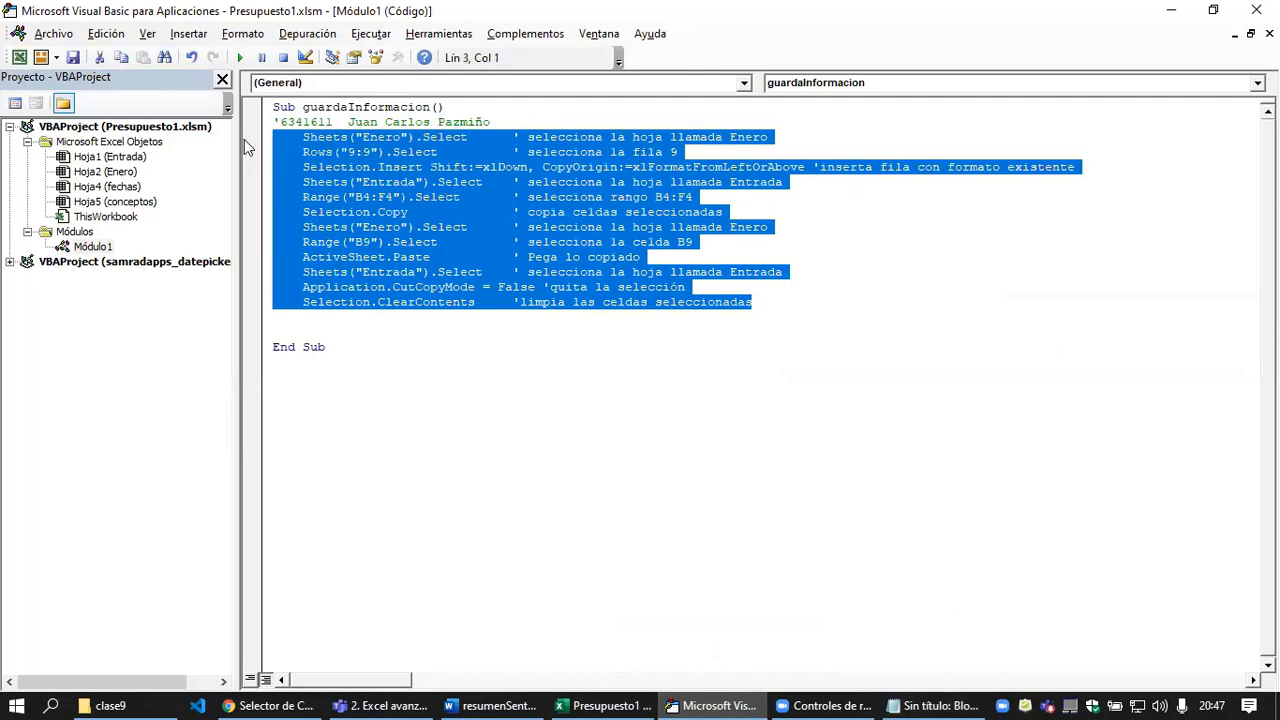
Step: Cut the guardaInformacion statements into the untitled Notepad document, leaving an empty Sub
key(ctrl+x)
click(935, 705)
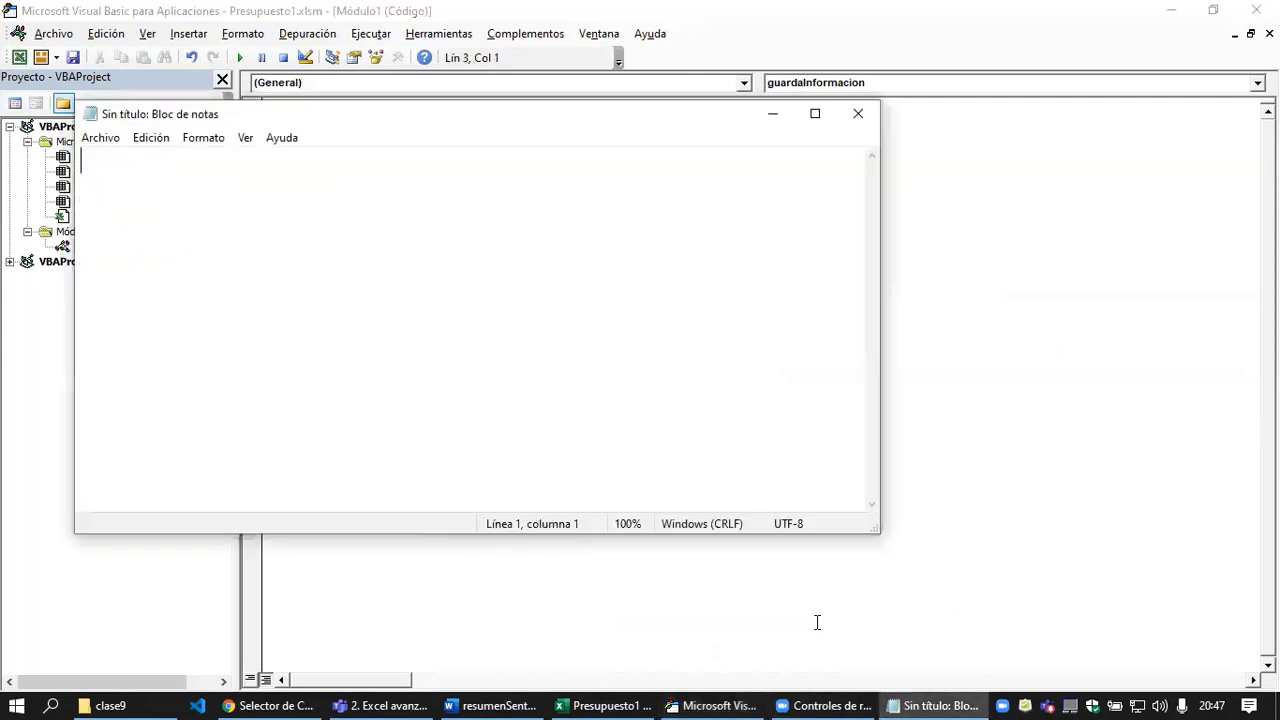
key(ctrl+v)
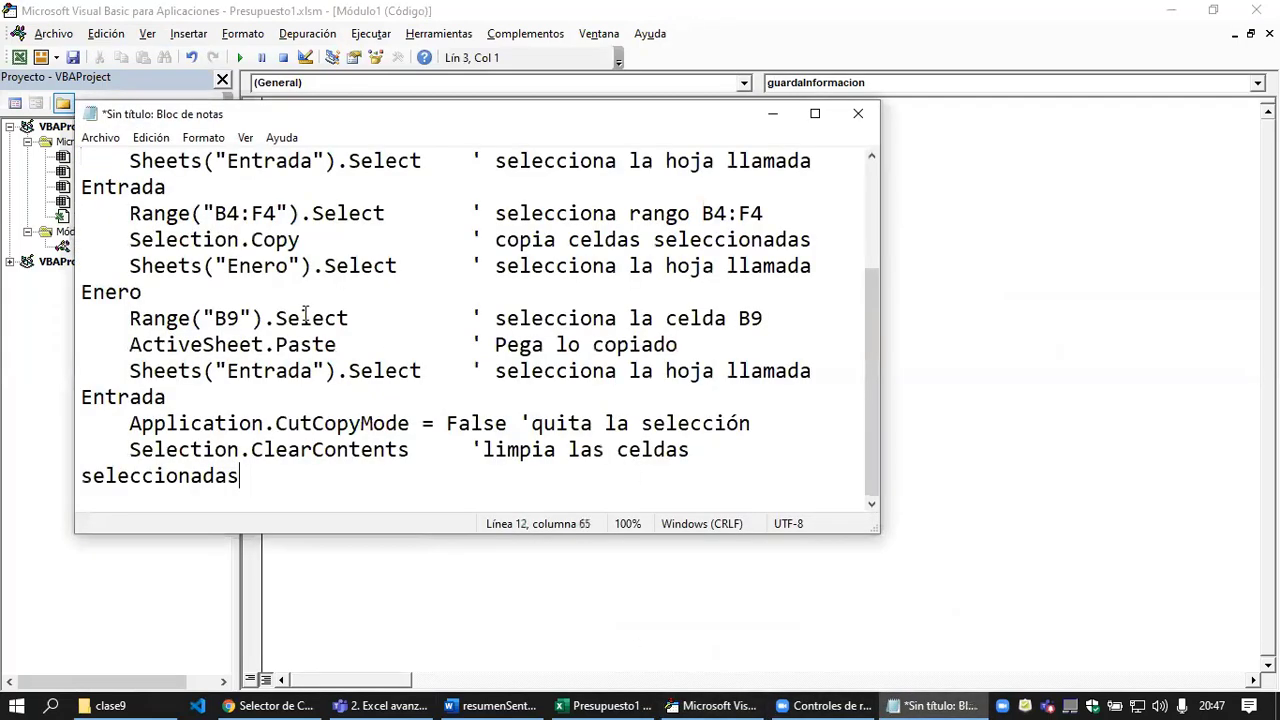
click(1043, 474)
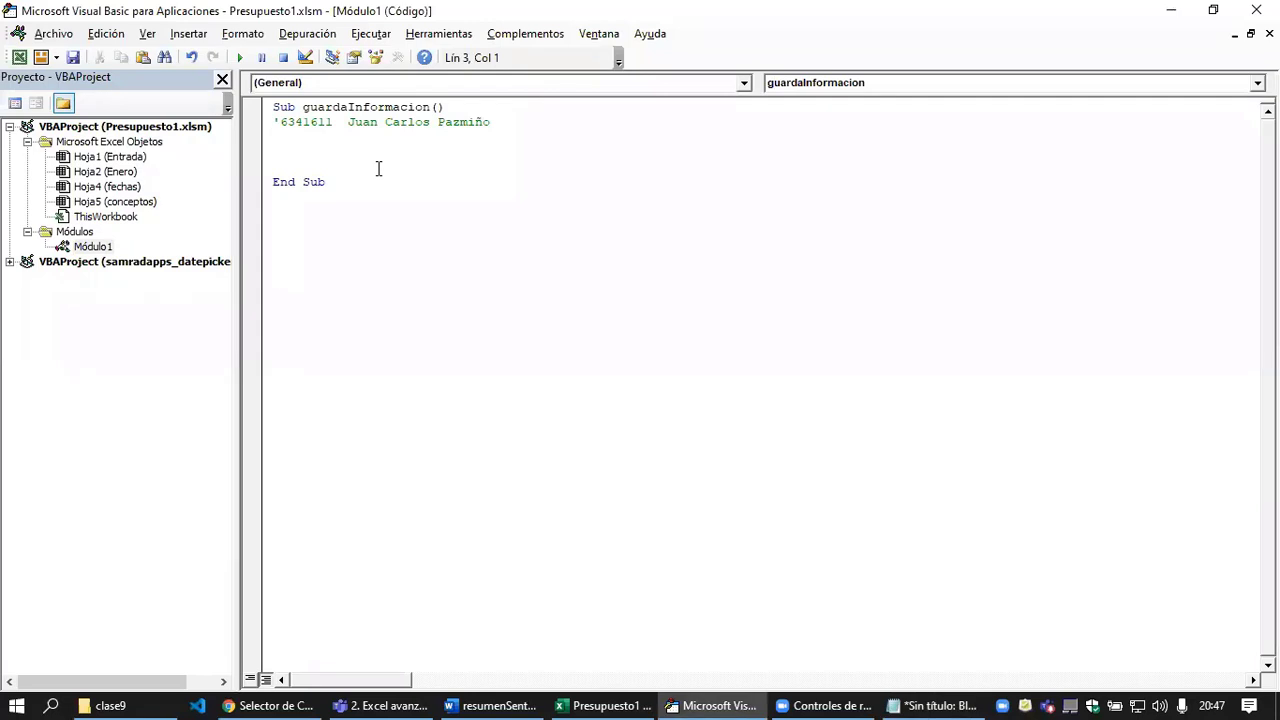
Step: Highlight task g about validating entered data, then select cell B4 on the Entrada sheet
click(382, 705)
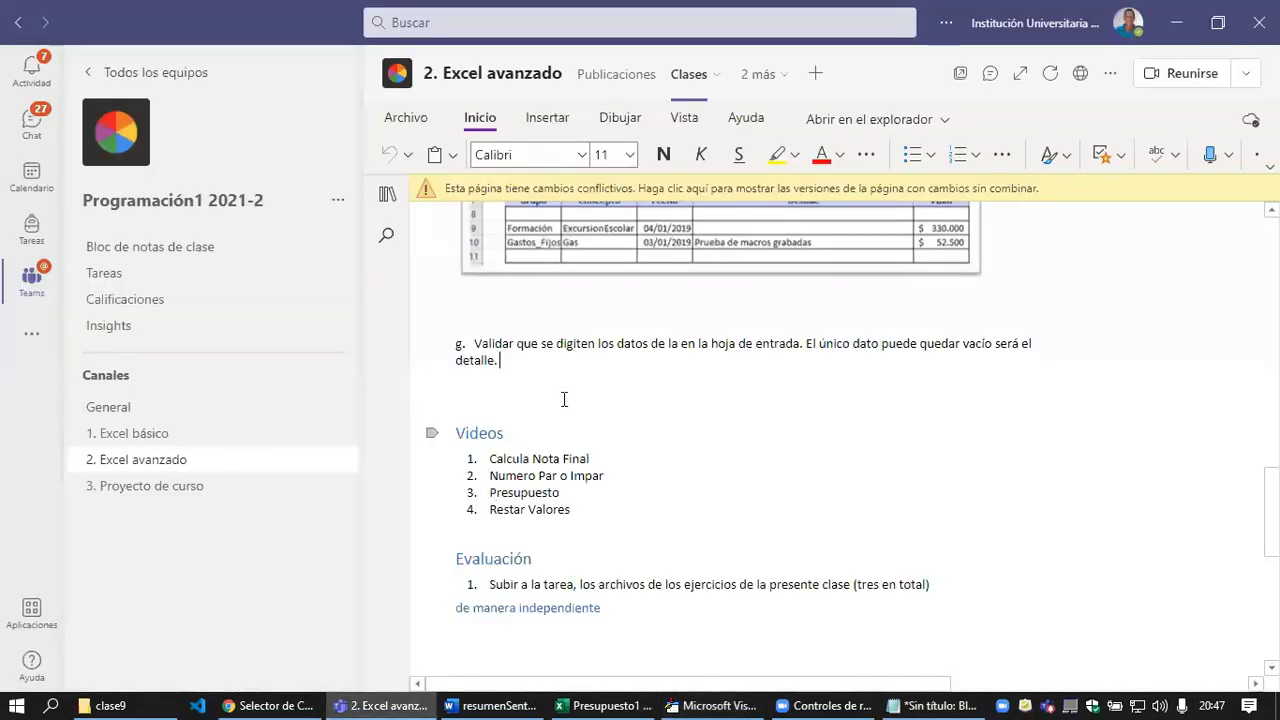
drag(545, 344, 818, 344)
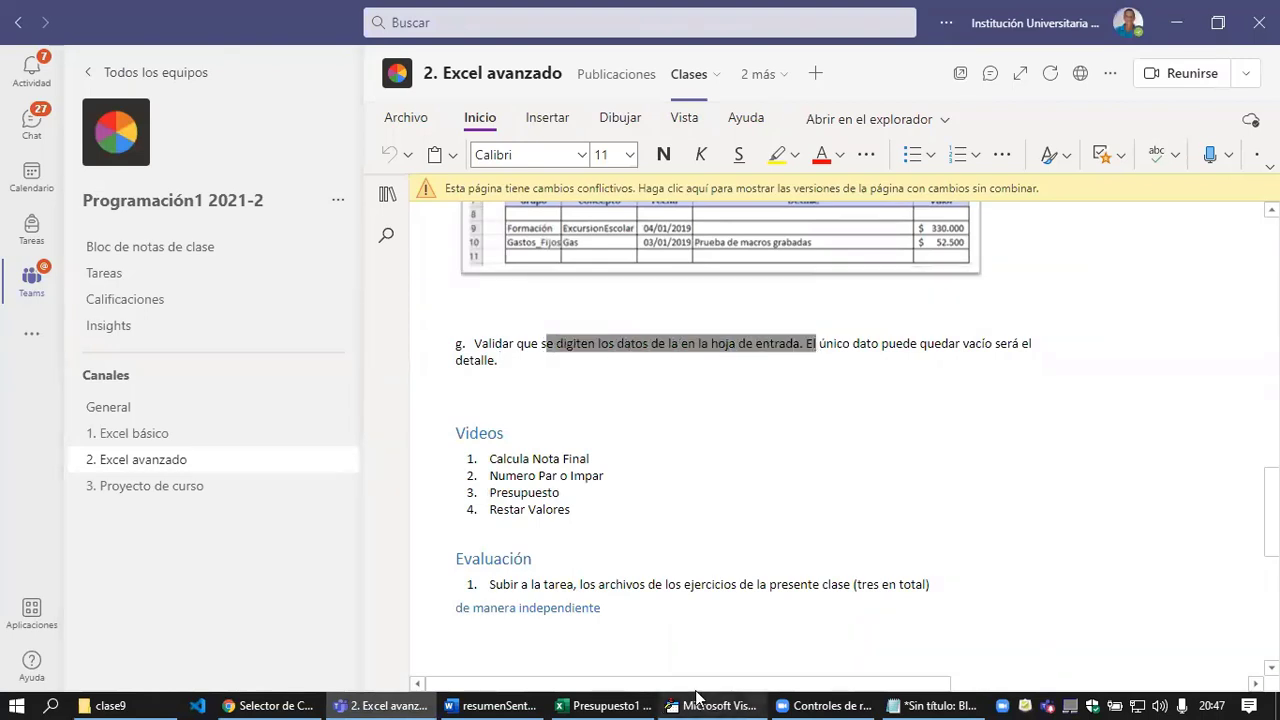
click(605, 705)
click(86, 273)
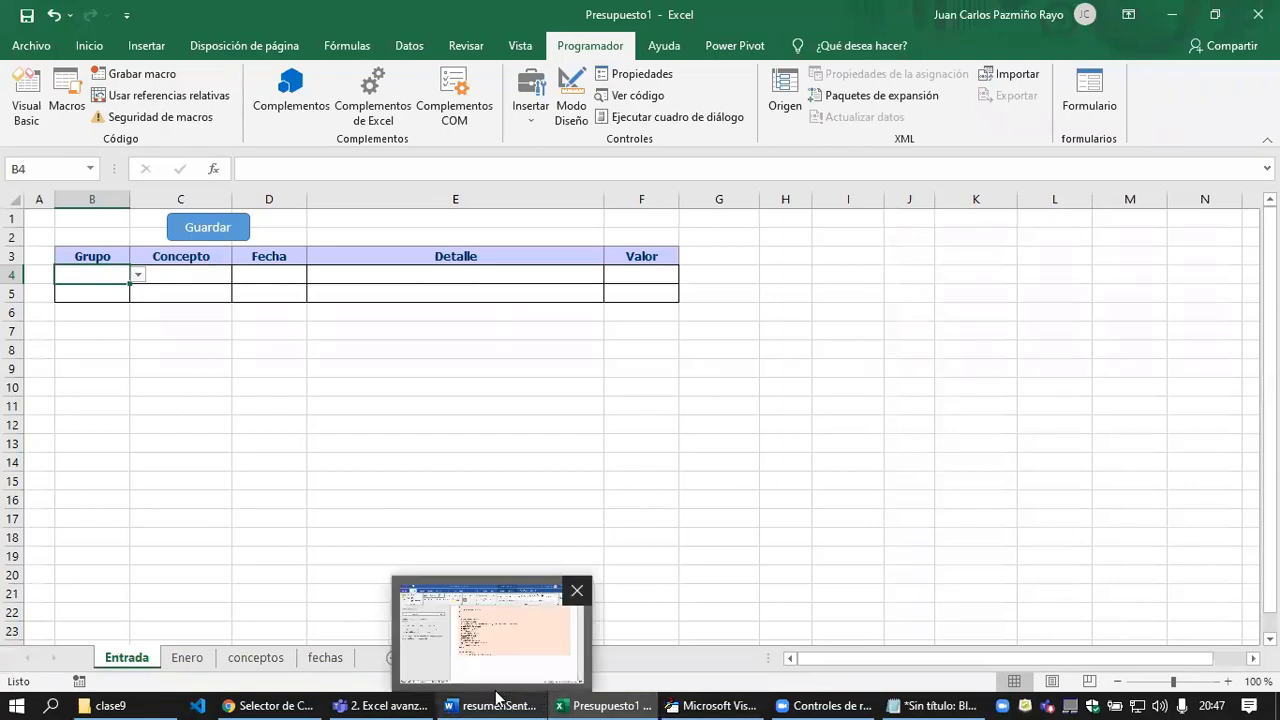
Step: Scroll resumenSentencias up to Formato condicional and copy the If condición Then…Else…End If template
click(497, 700)
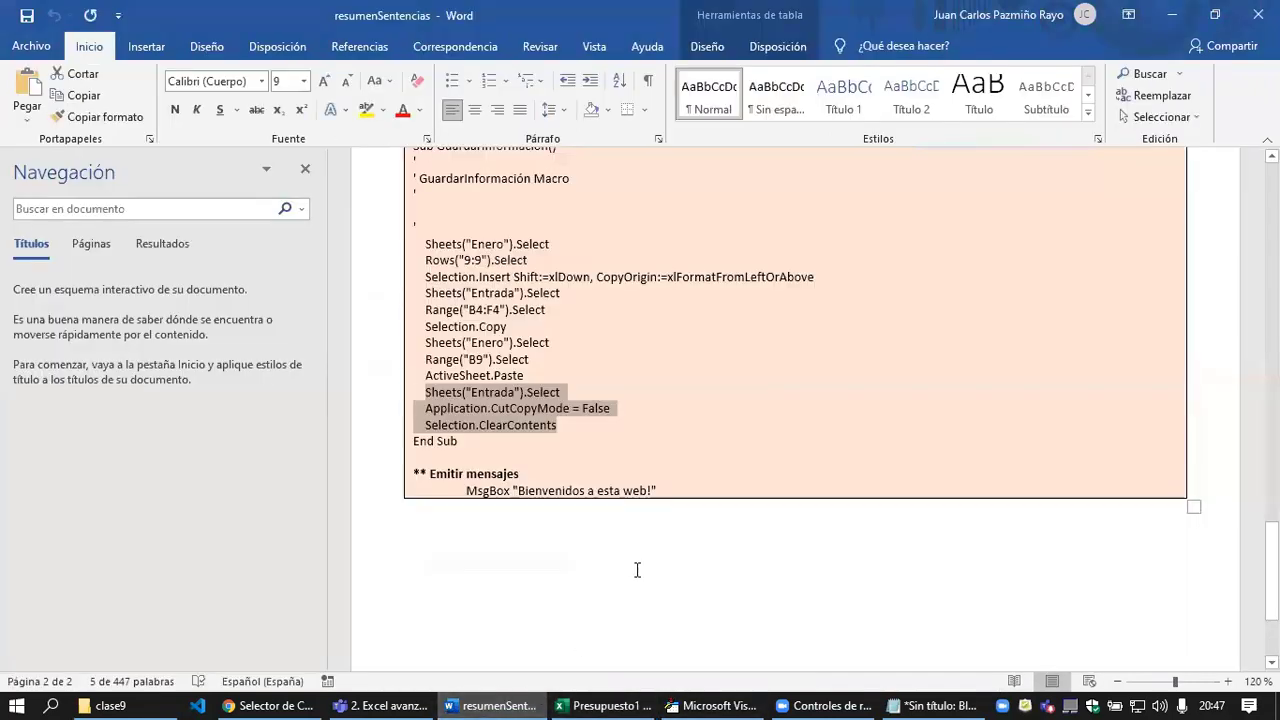
scroll(706, 450, up, 1)
scroll(706, 450, up, 3)
scroll(706, 450, up, 3)
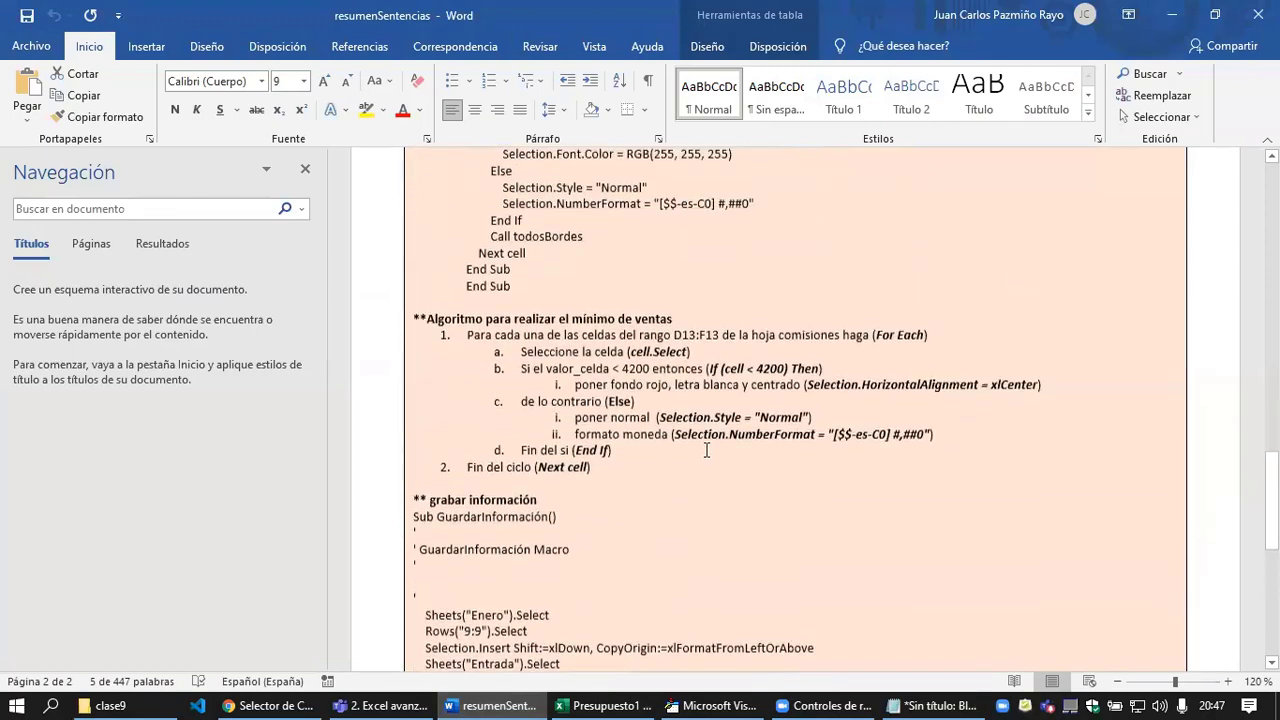
scroll(706, 450, up, 4)
scroll(706, 450, up, 1)
scroll(706, 450, up, 3)
scroll(706, 450, up, 3)
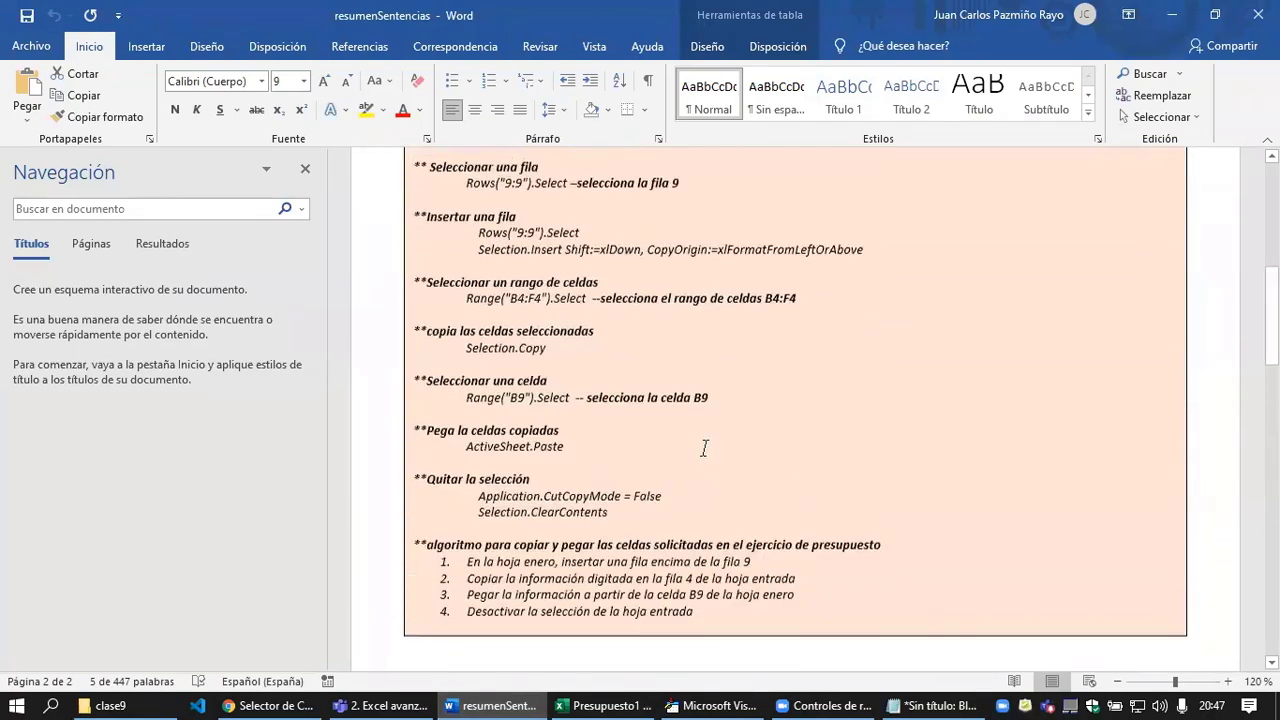
scroll(706, 450, up, 1)
scroll(705, 447, up, 3)
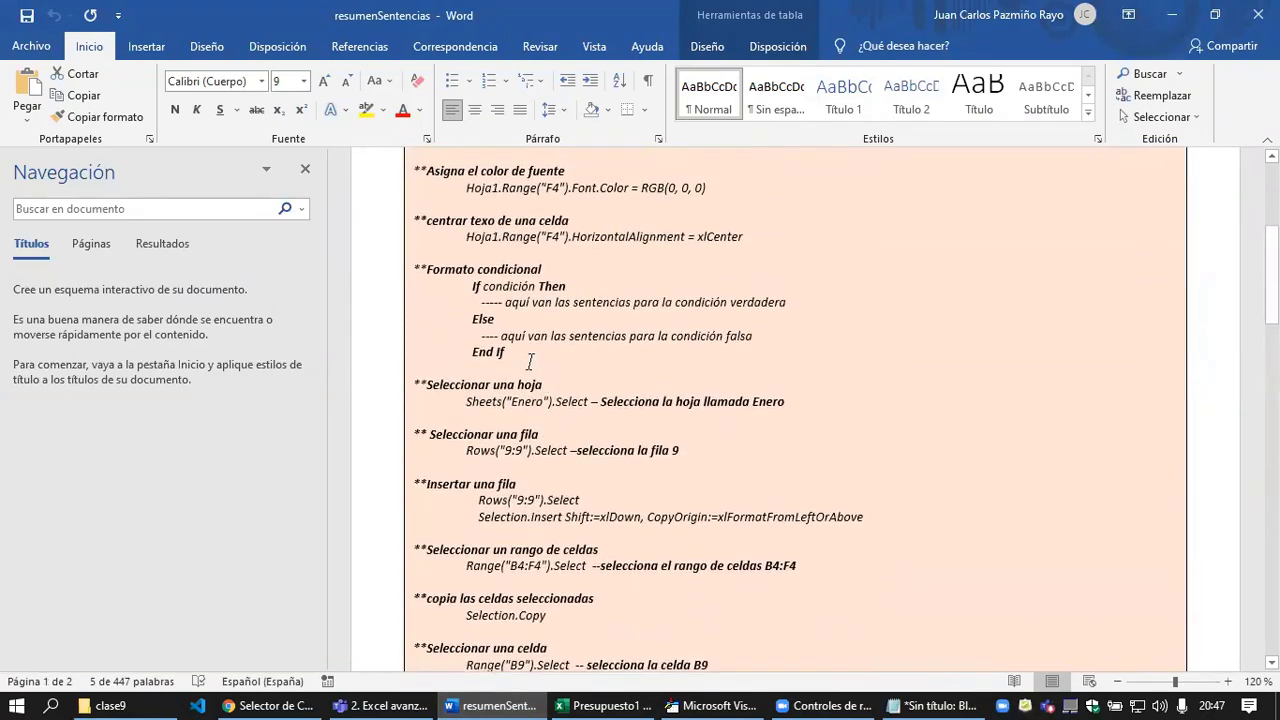
drag(530, 360, 386, 302)
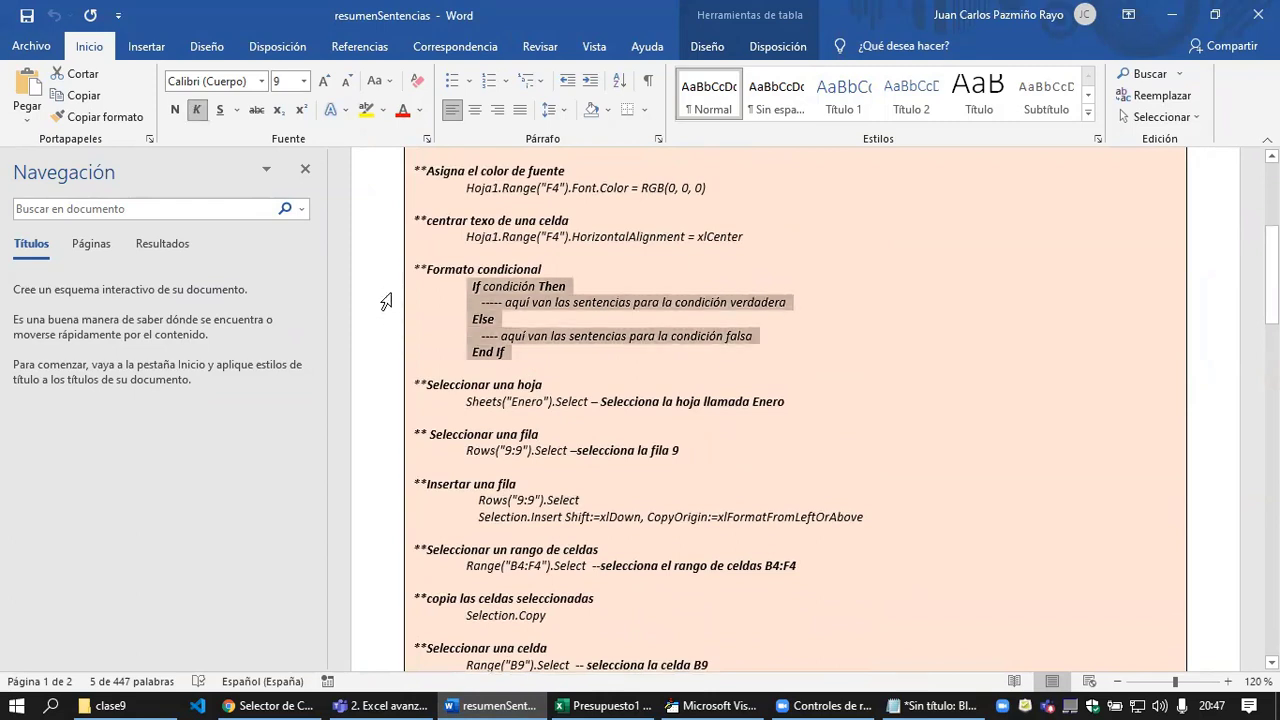
click(718, 705)
Step: Paste the If…Else…End If template into guardaInformacion, indent it one level, and select 'condición'
key(ctrl+v)
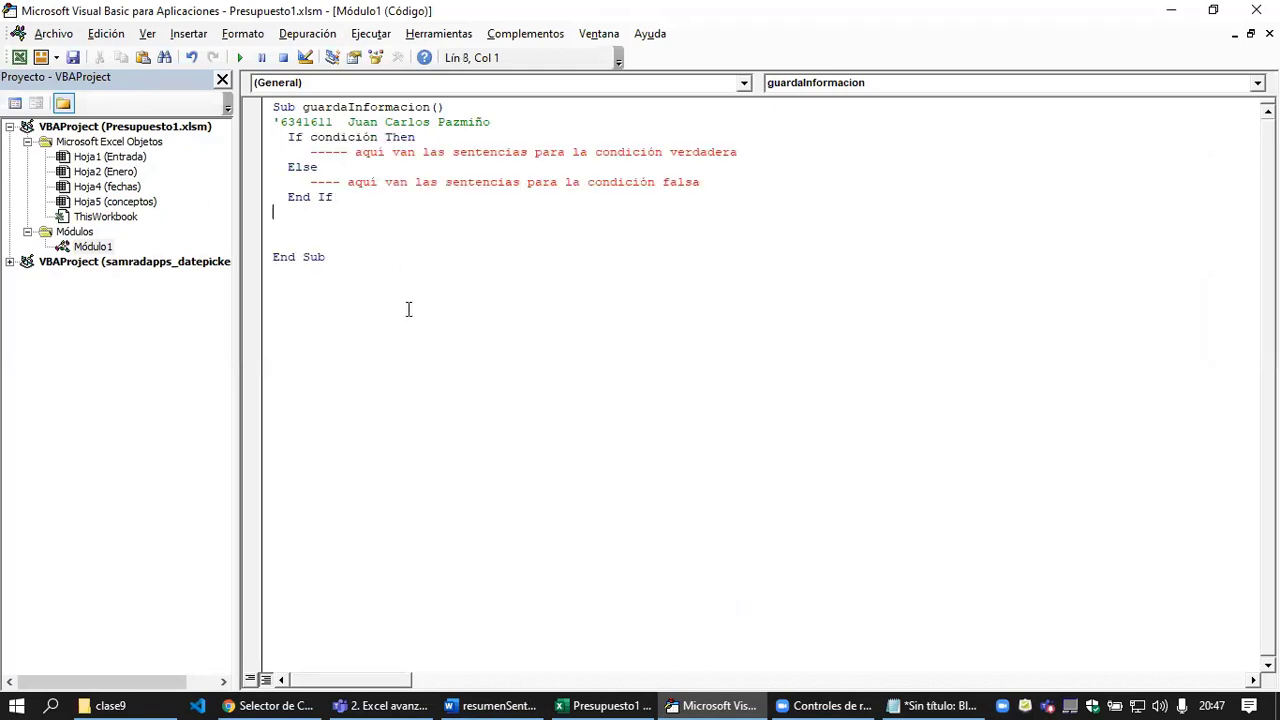
drag(358, 197, 260, 144)
key(Tab)
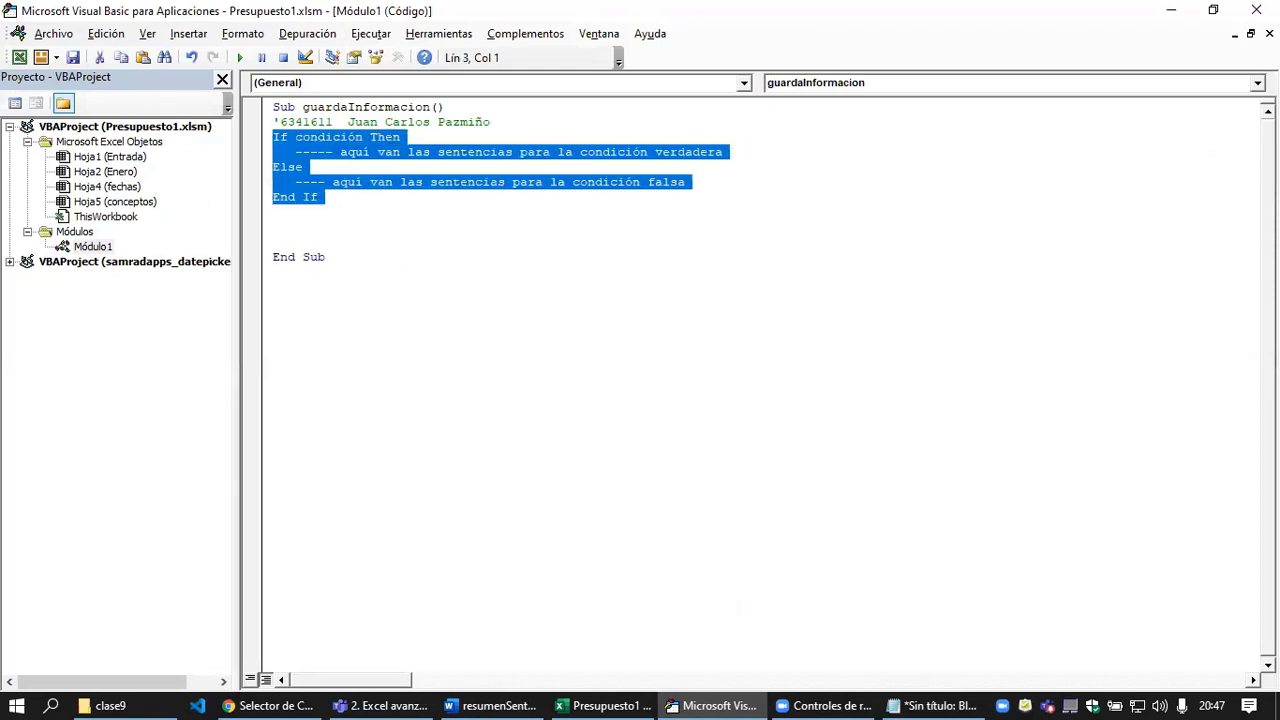
click(435, 223)
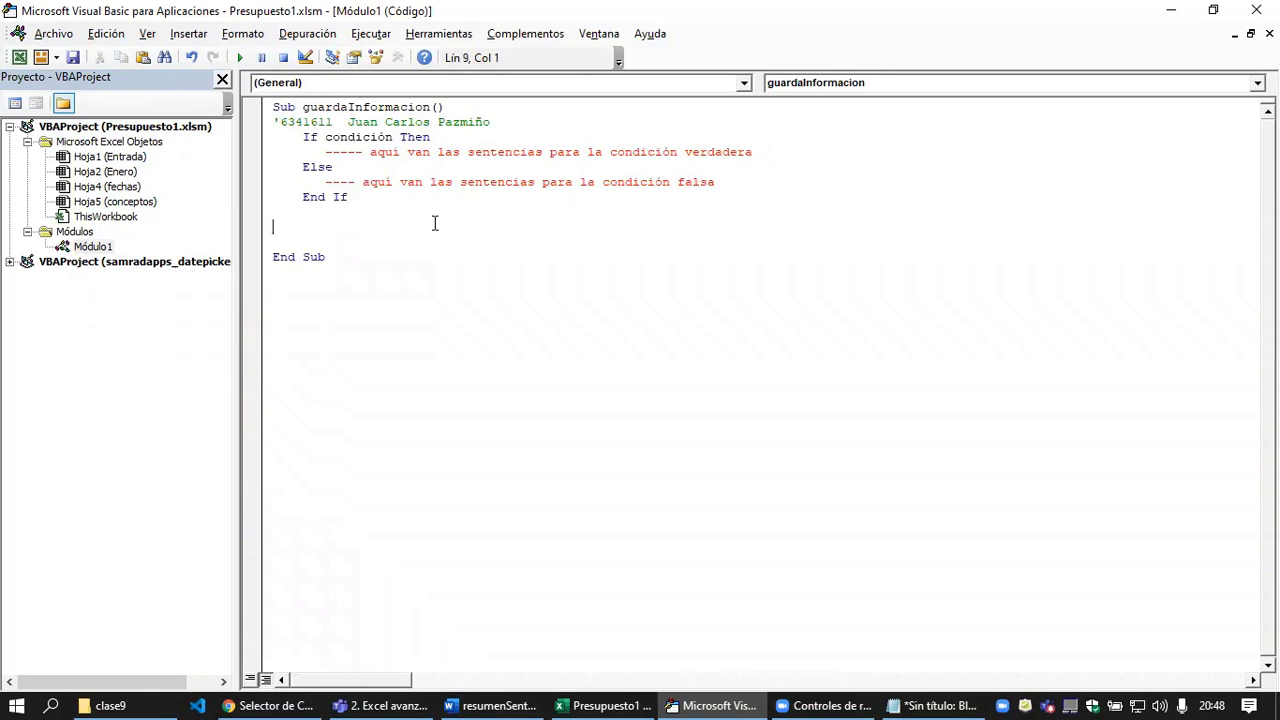
double_click(365, 137)
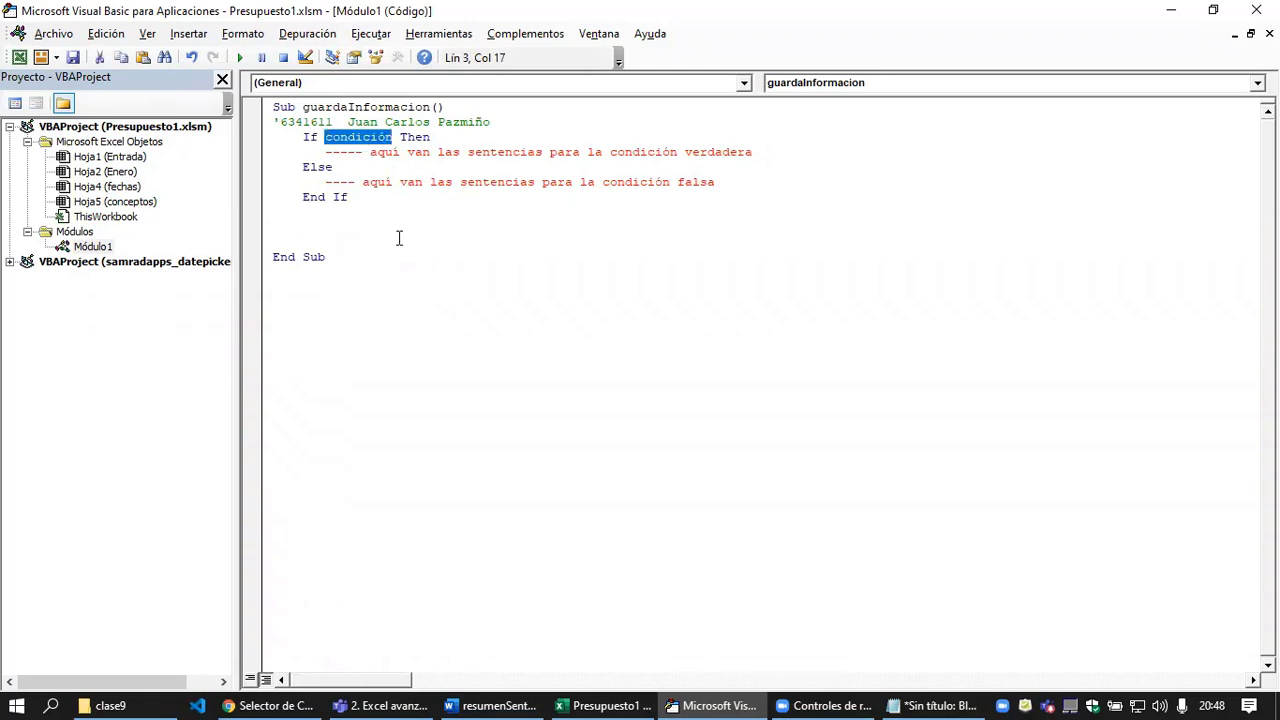
click(622, 697)
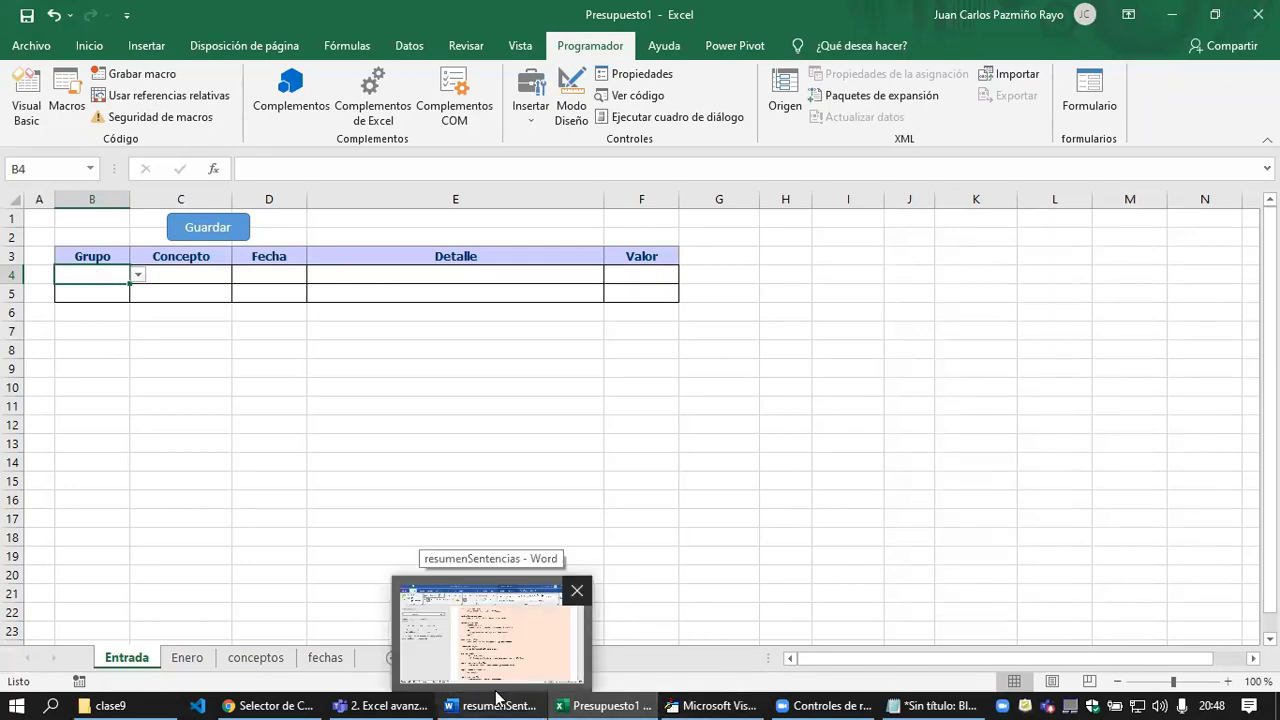
Step: Select Range("B2").Value in the Word notes, then glance at the workbook and VBA editor
click(497, 697)
scroll(644, 532, up, 1)
scroll(644, 532, up, 3)
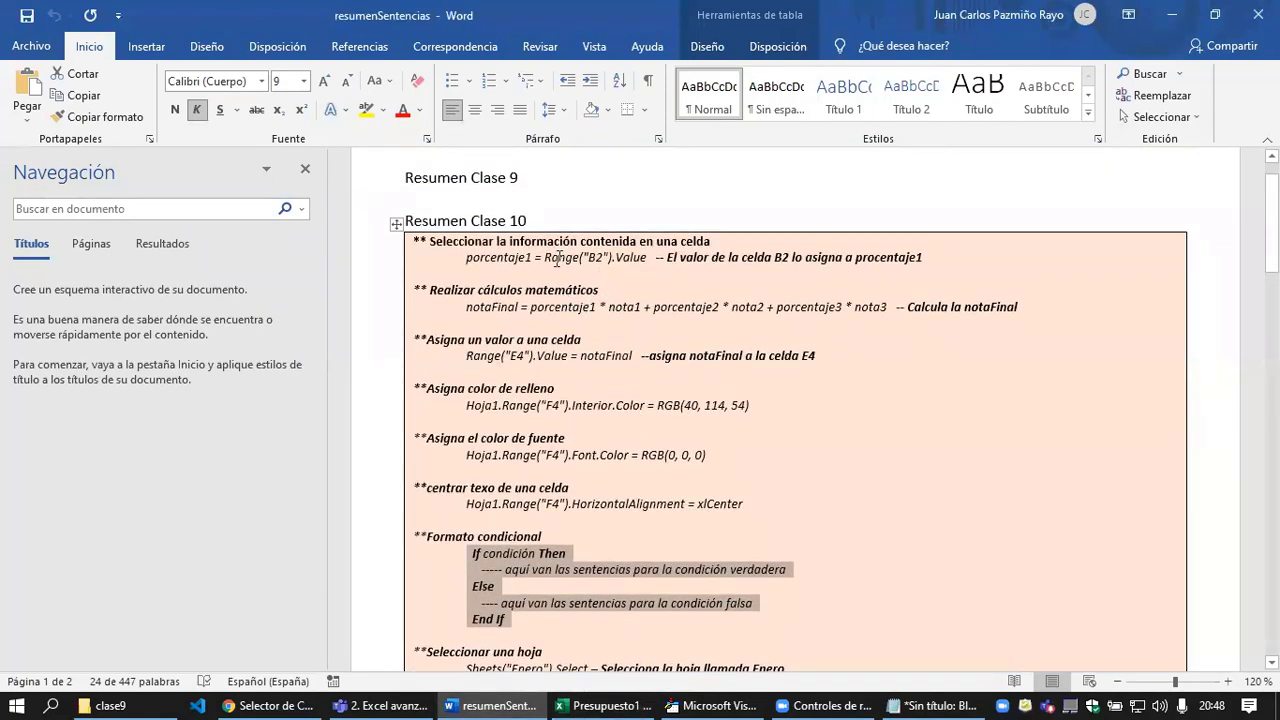
drag(544, 258, 652, 258)
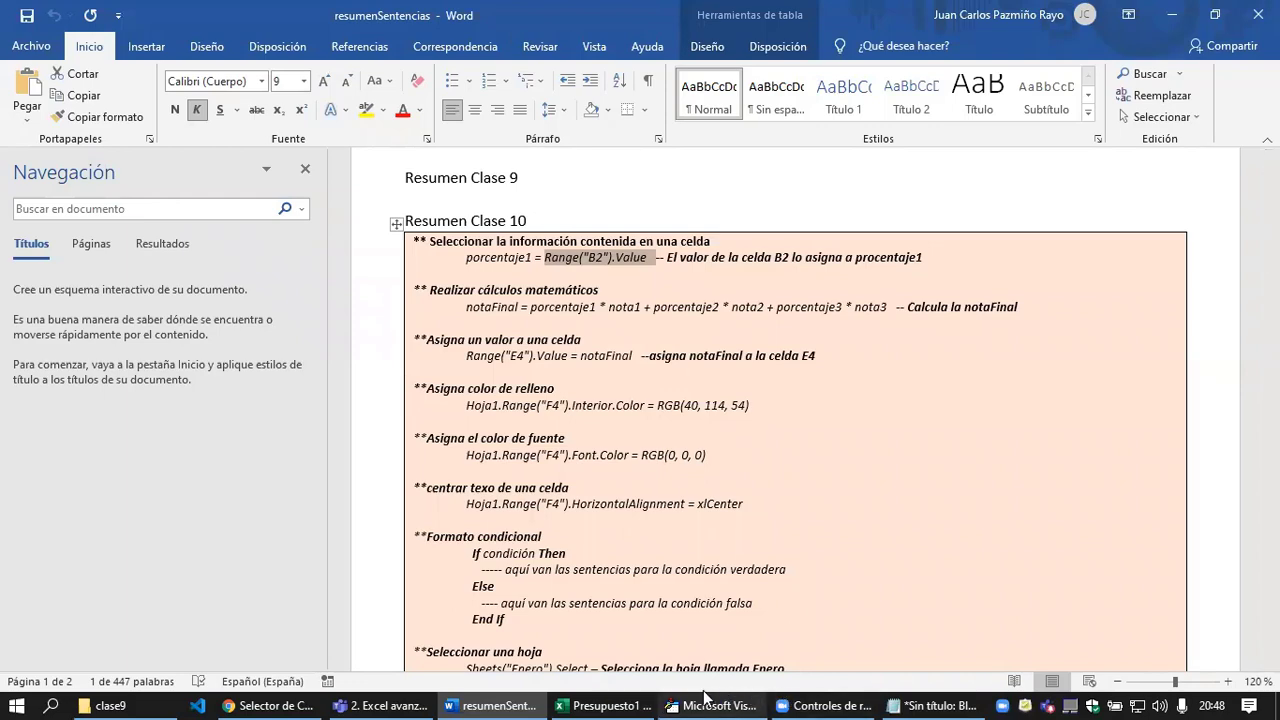
mouse_move(600, 705)
click(555, 630)
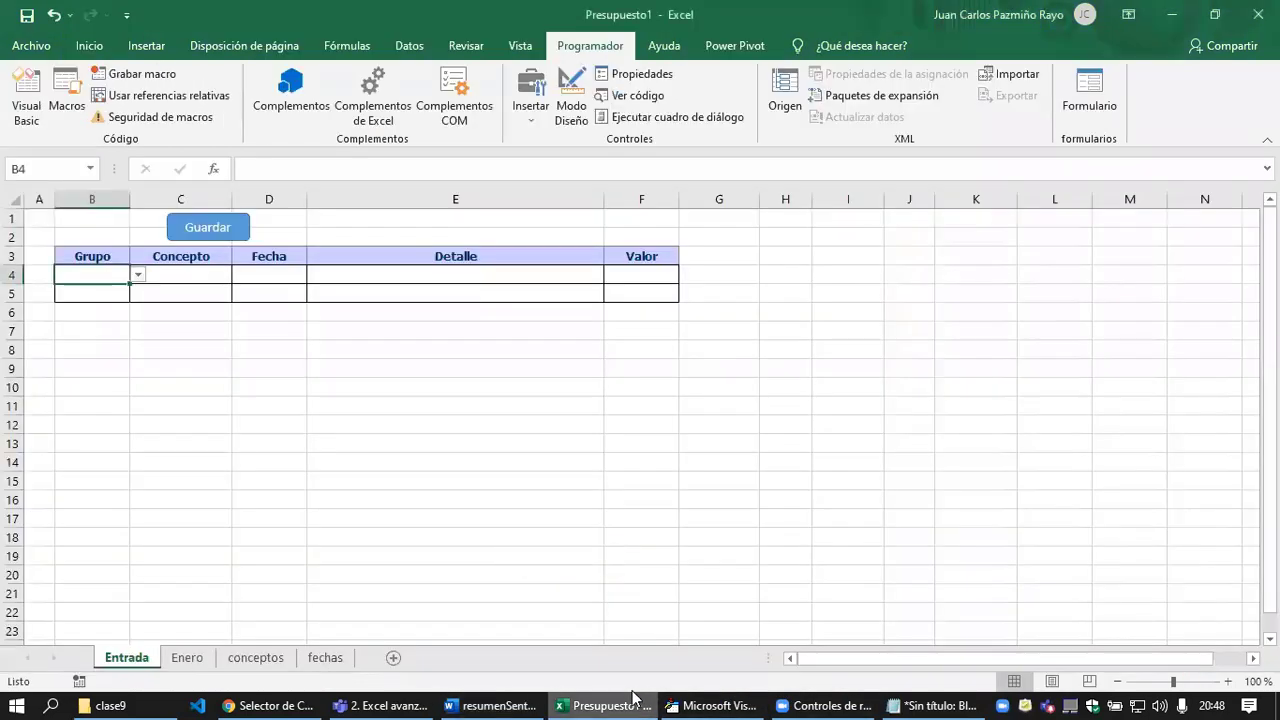
click(743, 700)
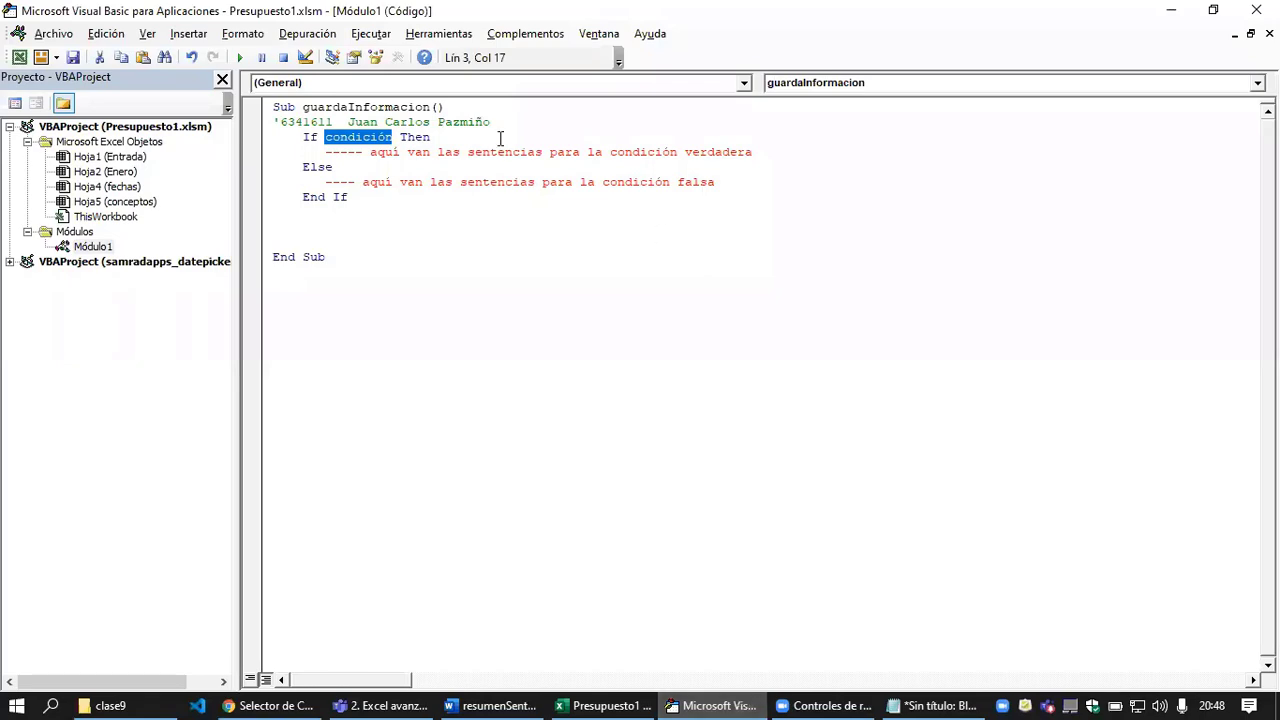
Step: Scroll down to the GuardarInformación macro and select its Sheets("Enero").Select line
click(512, 702)
scroll(669, 441, down, 4)
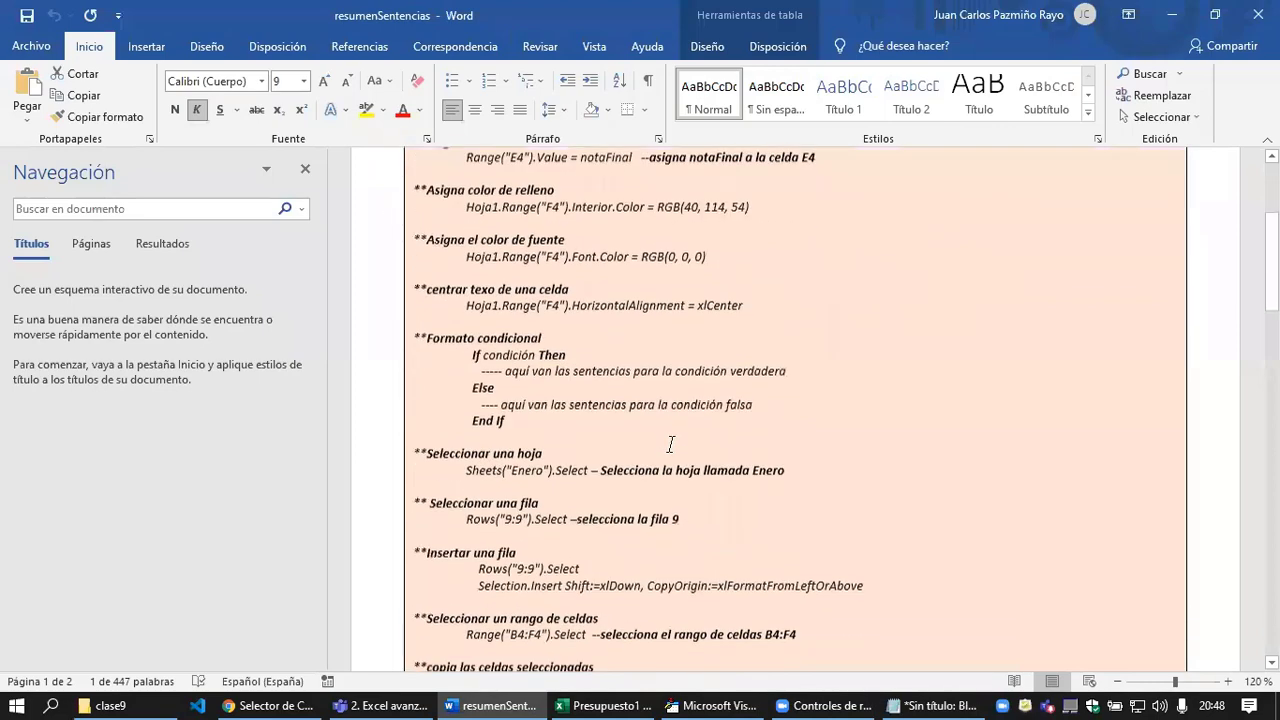
scroll(670, 445, down, 3)
scroll(671, 450, down, 4)
scroll(673, 463, down, 5)
scroll(673, 463, down, 1)
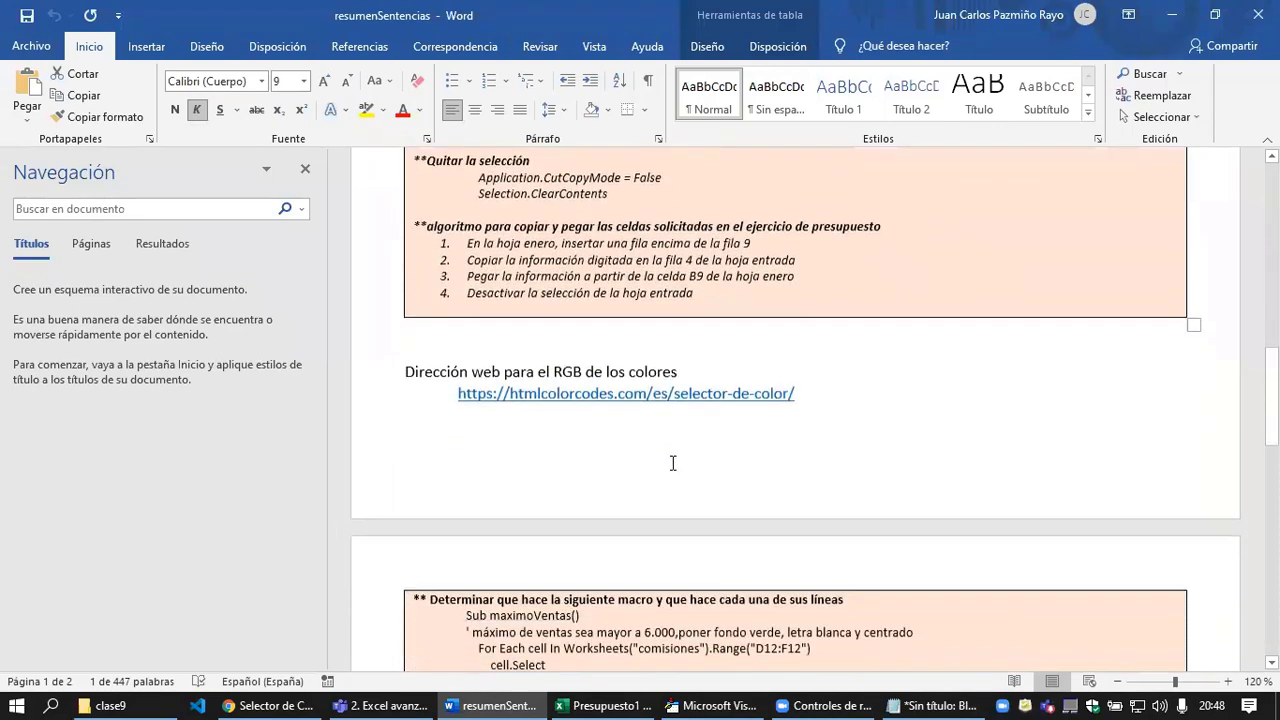
scroll(672, 464, down, 5)
scroll(670, 462, down, 2)
scroll(670, 462, down, 4)
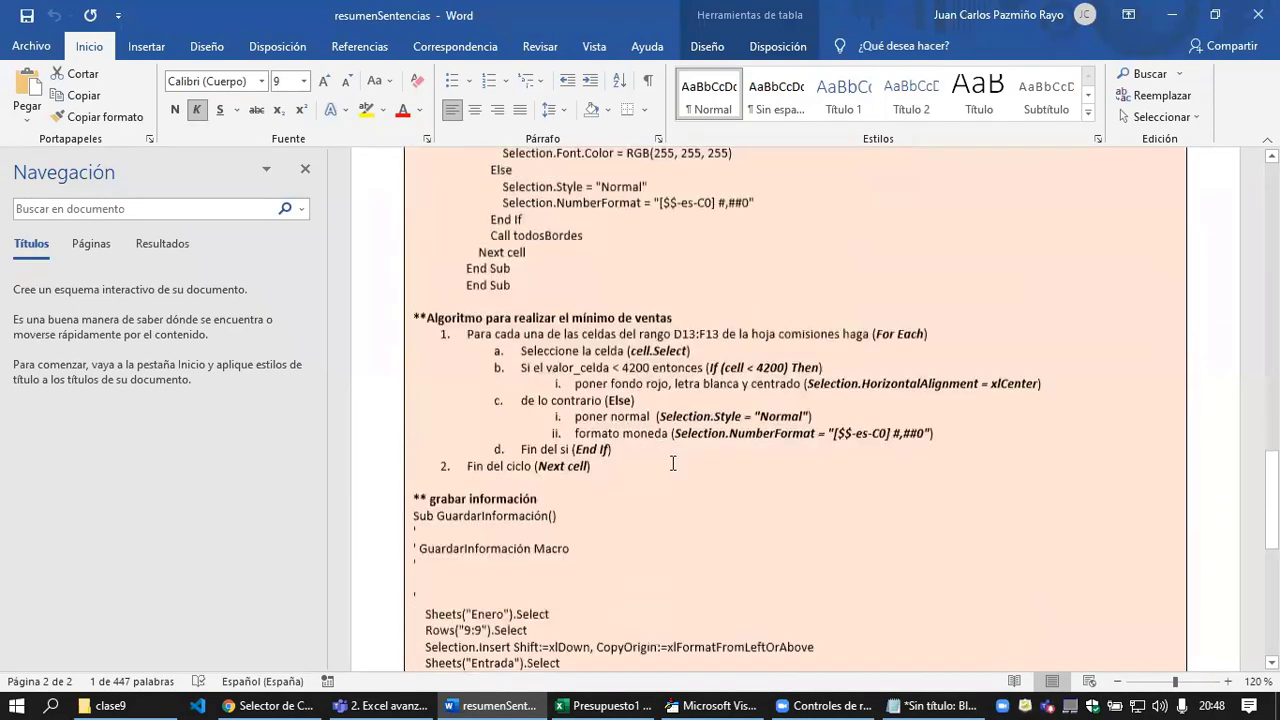
scroll(671, 463, down, 2)
scroll(671, 463, down, 2)
scroll(673, 463, down, 1)
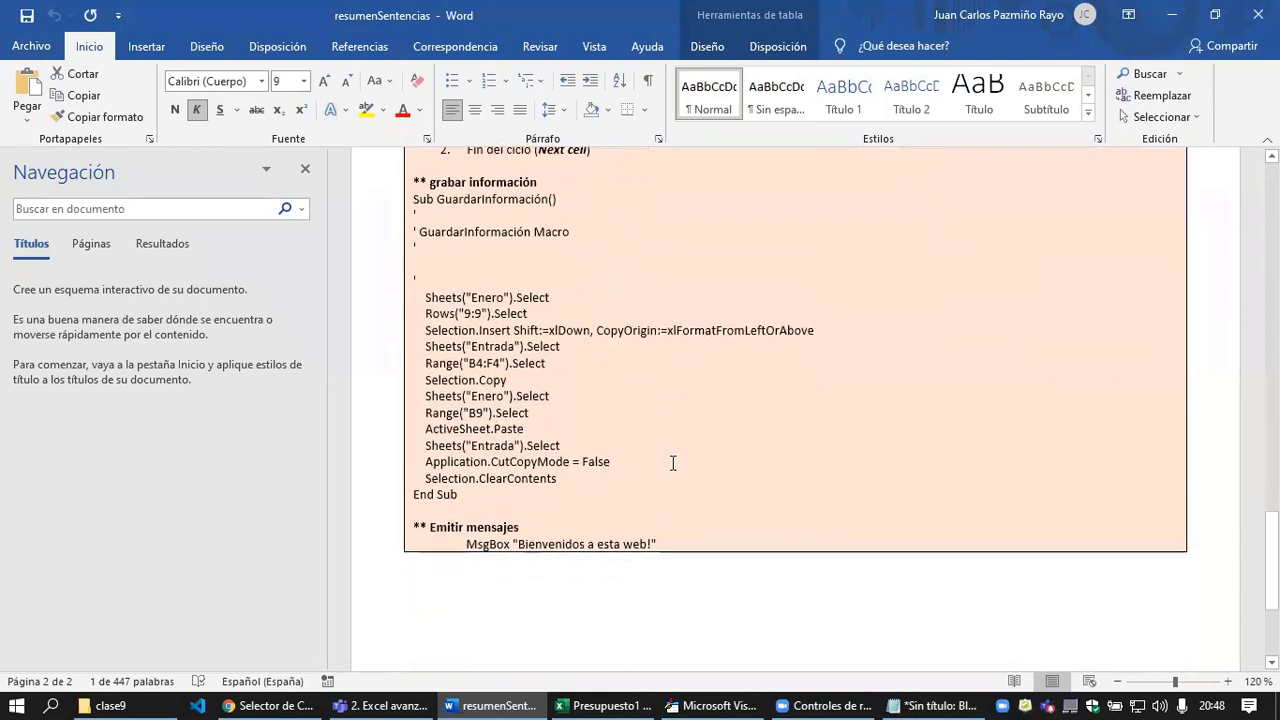
drag(426, 297, 549, 297)
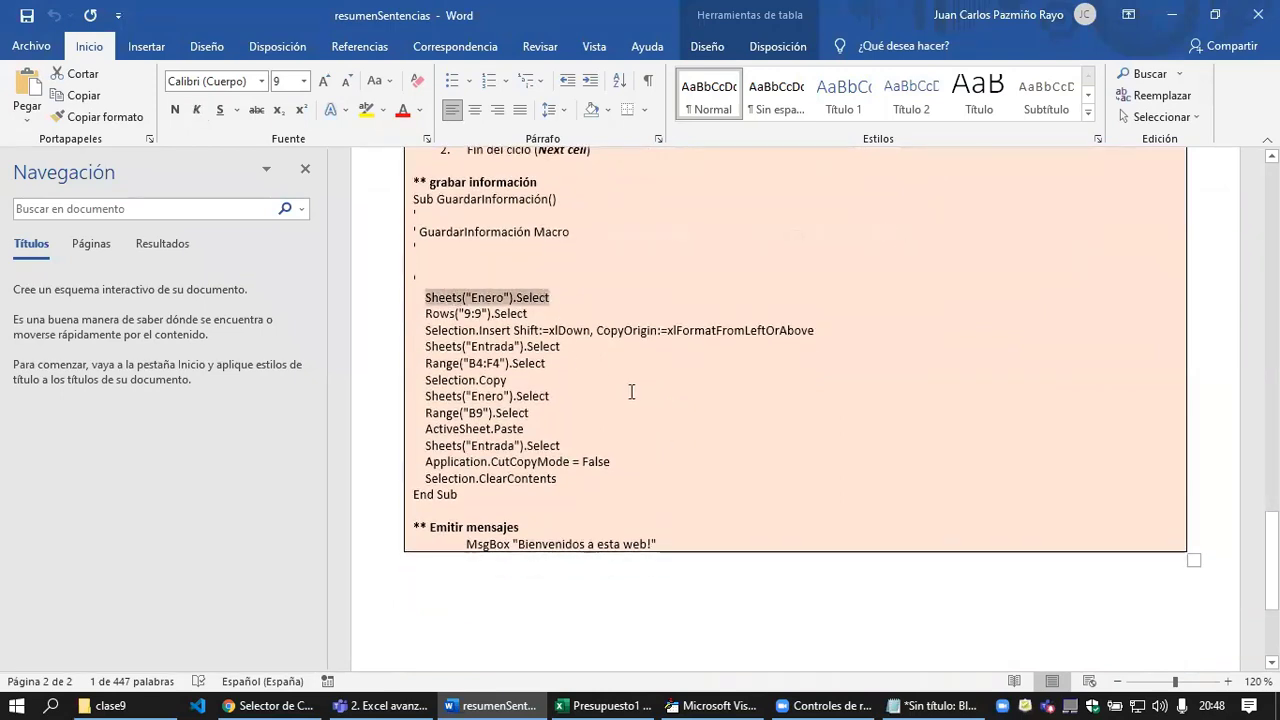
Step: Add a Sheets("Entrada").Select line below the comment in guardaInformacion
click(622, 703)
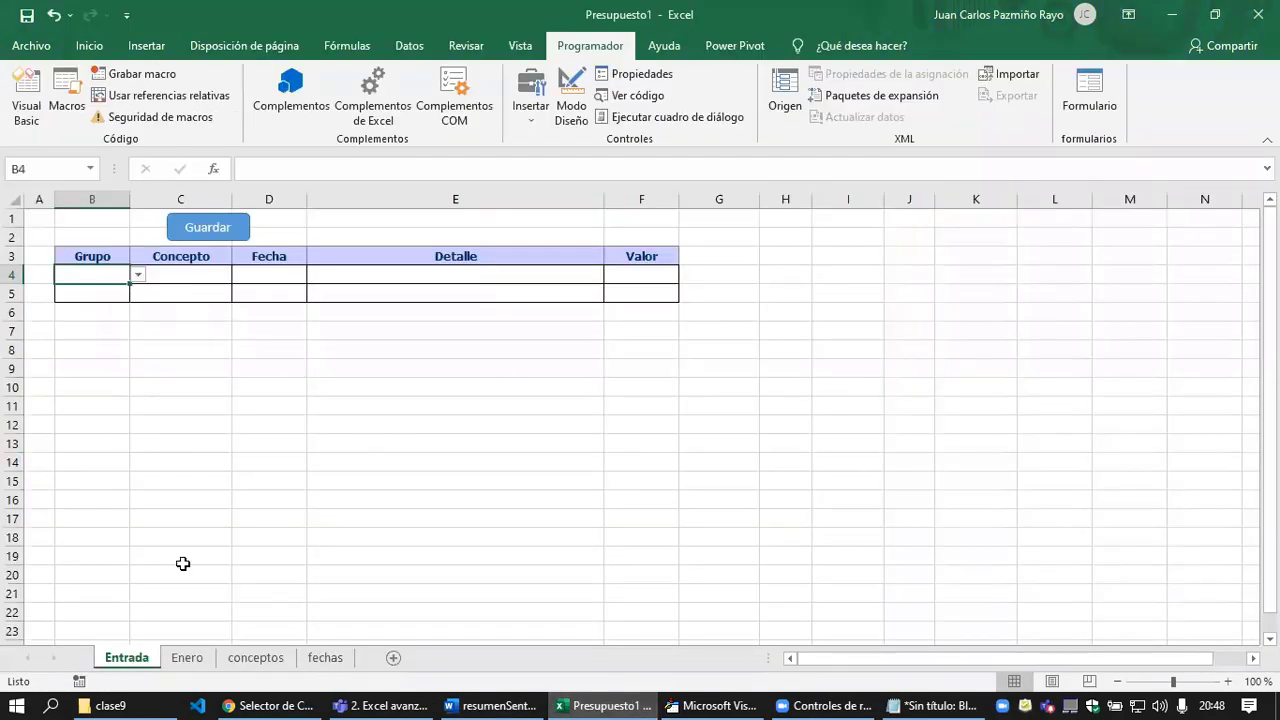
click(718, 705)
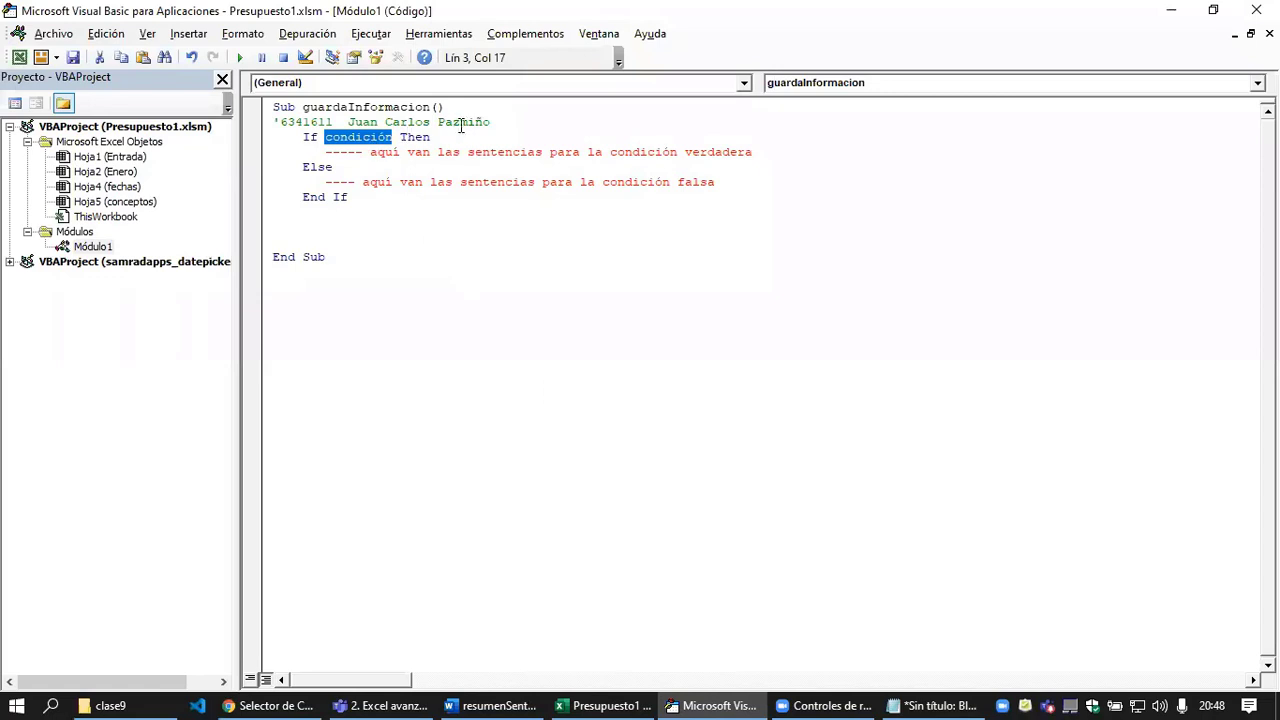
click(524, 123)
key(Return)
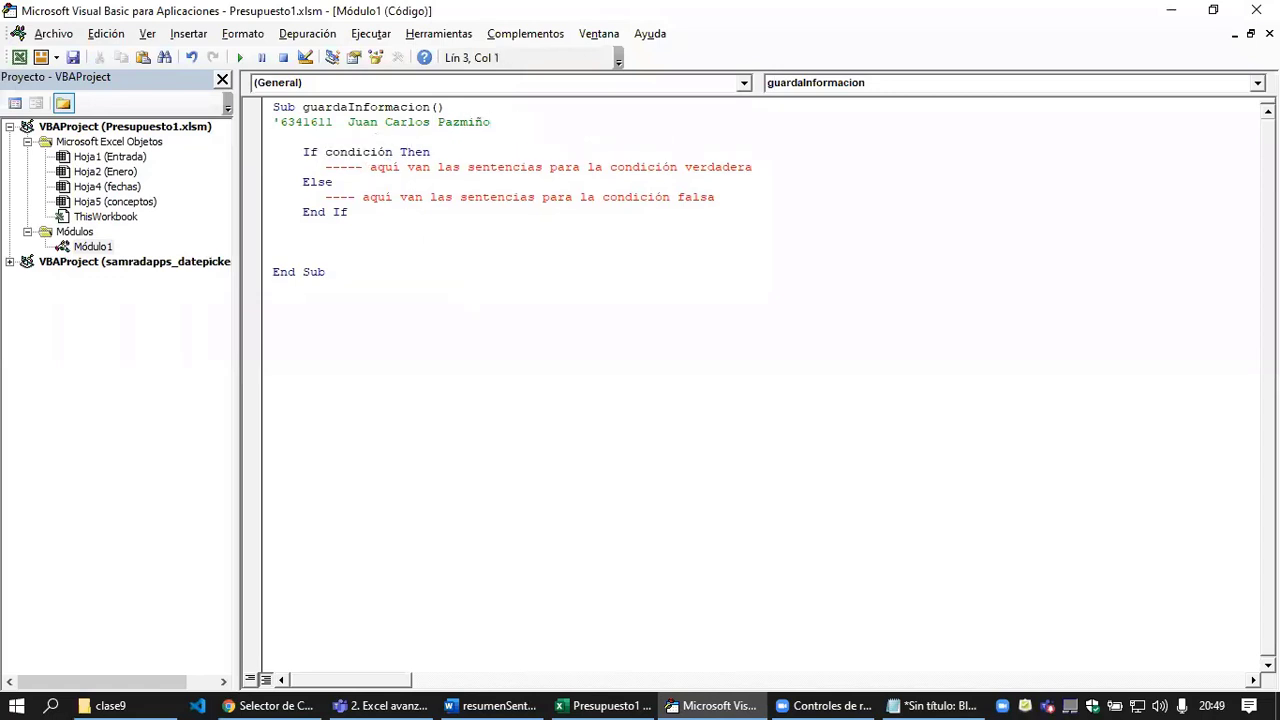
text(Sheets("Enero").Select)
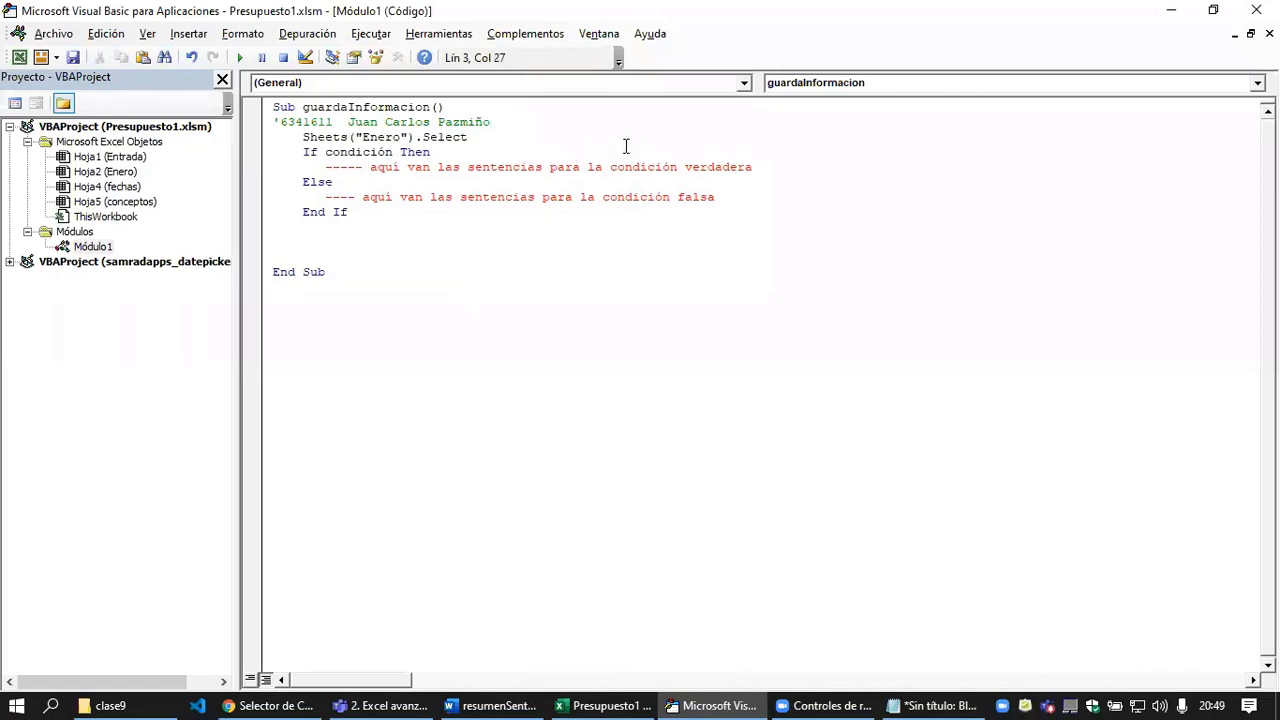
double_click(377, 138)
text(E)
text(tr)
text(ada)
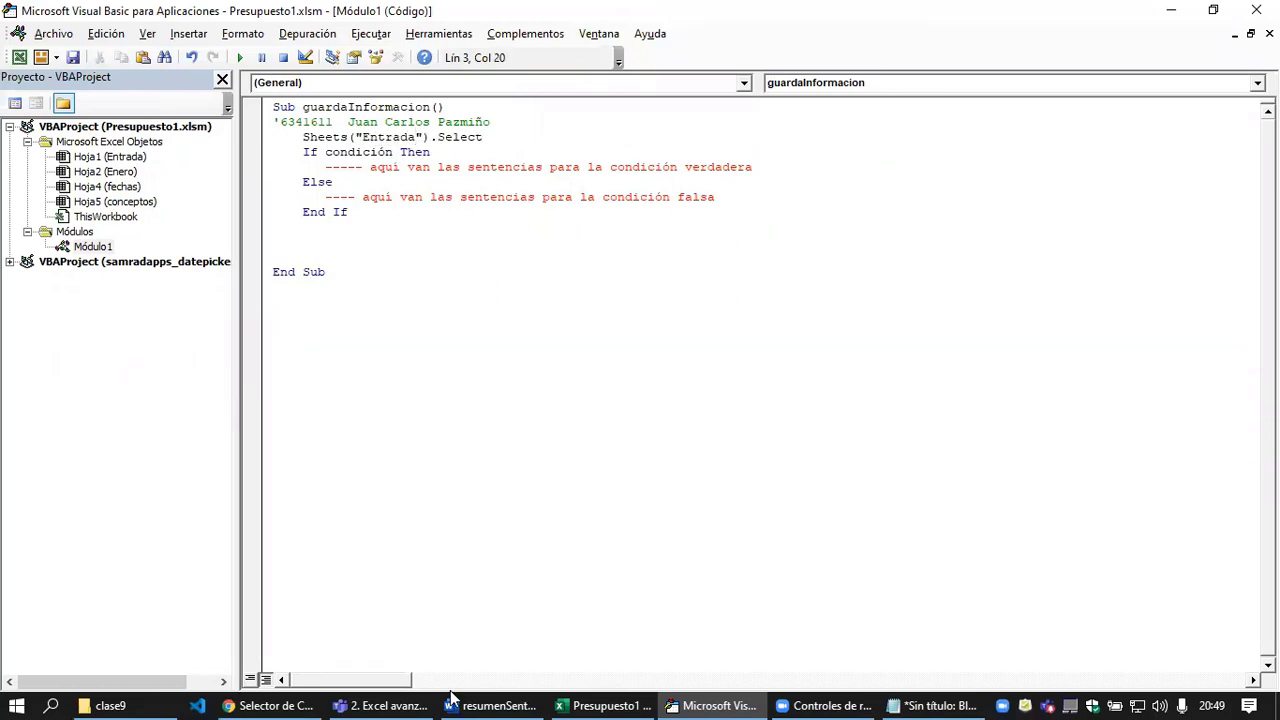
Step: Check Range("B9") in the notes, then delete the Sheets("Entrada").Select line, leaving it blank
click(603, 705)
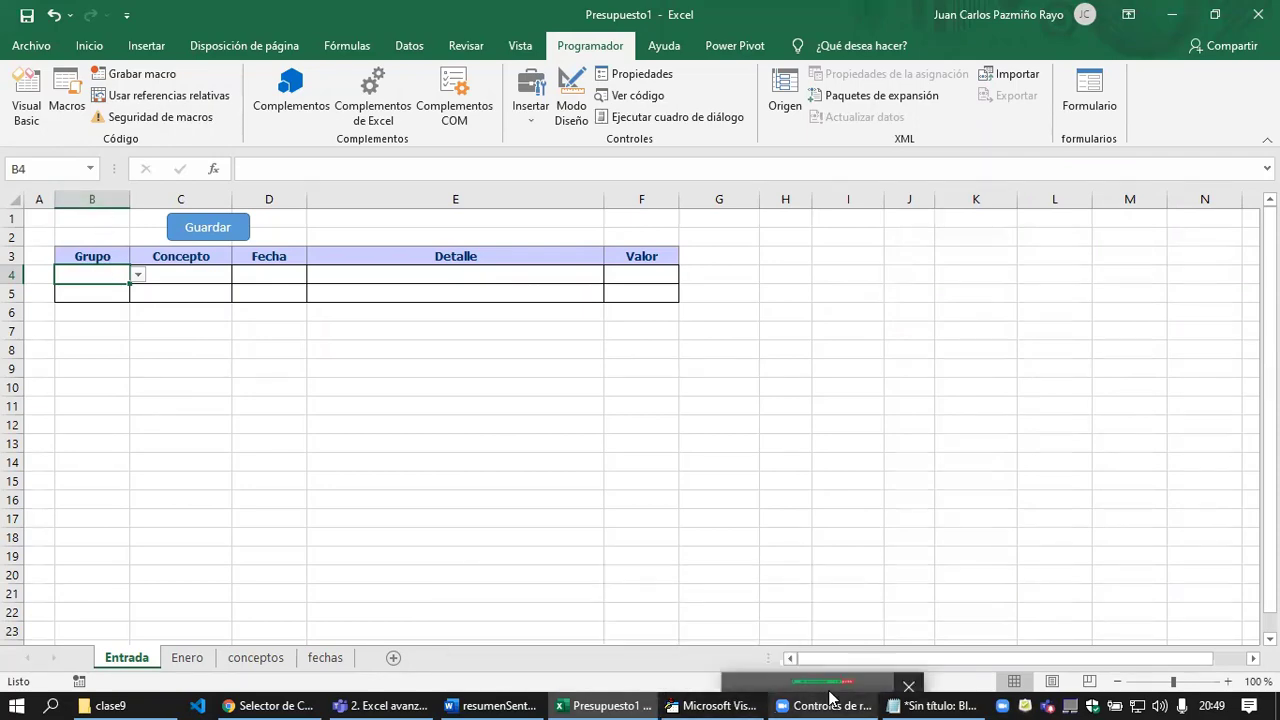
click(495, 705)
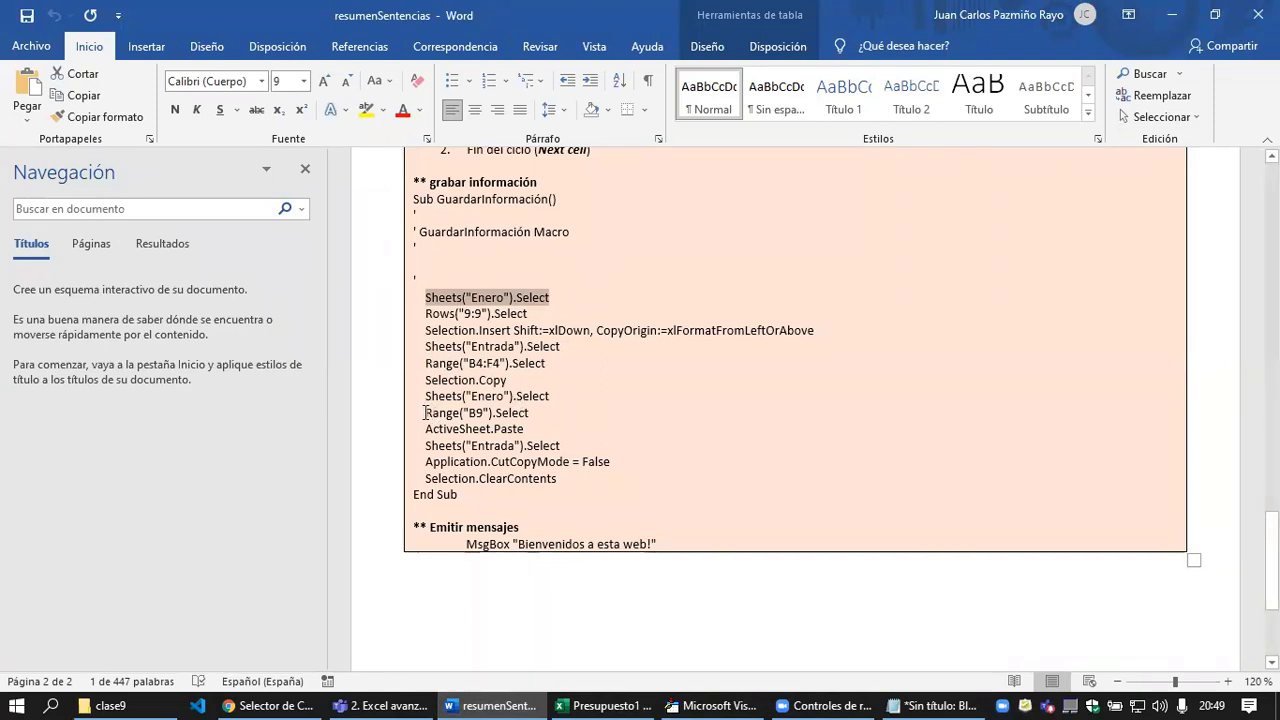
drag(424, 412, 545, 413)
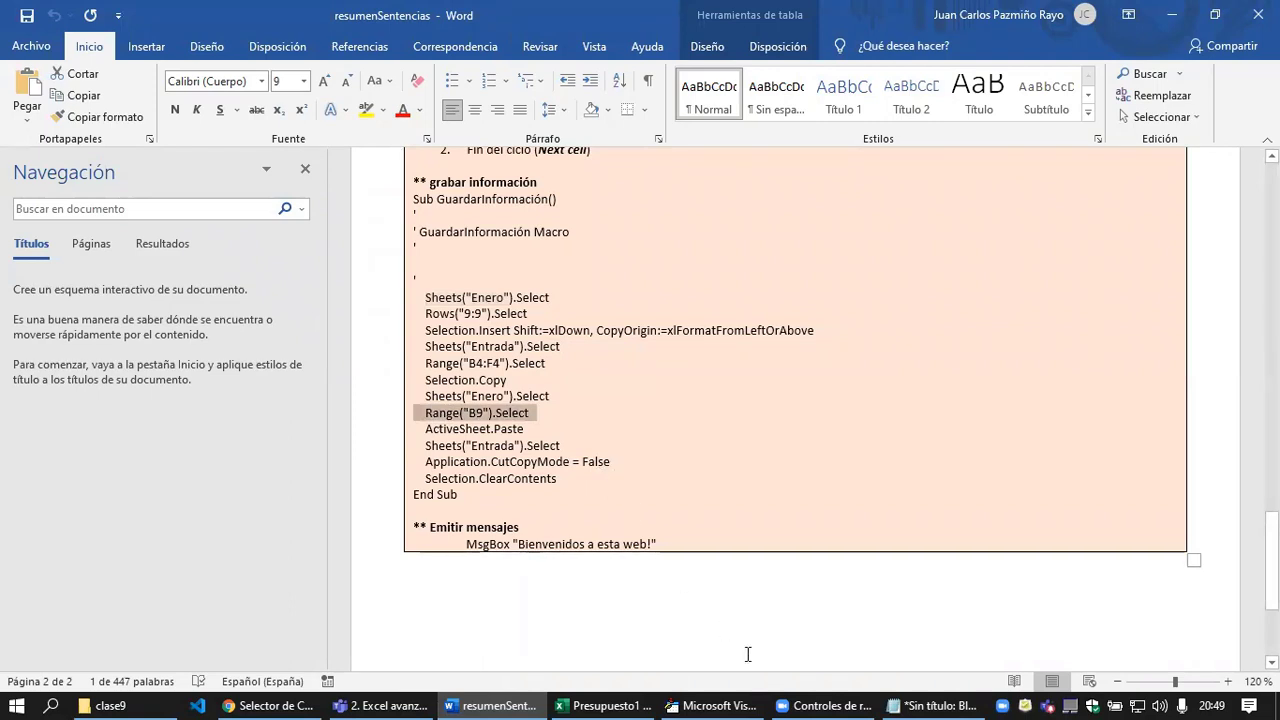
click(747, 700)
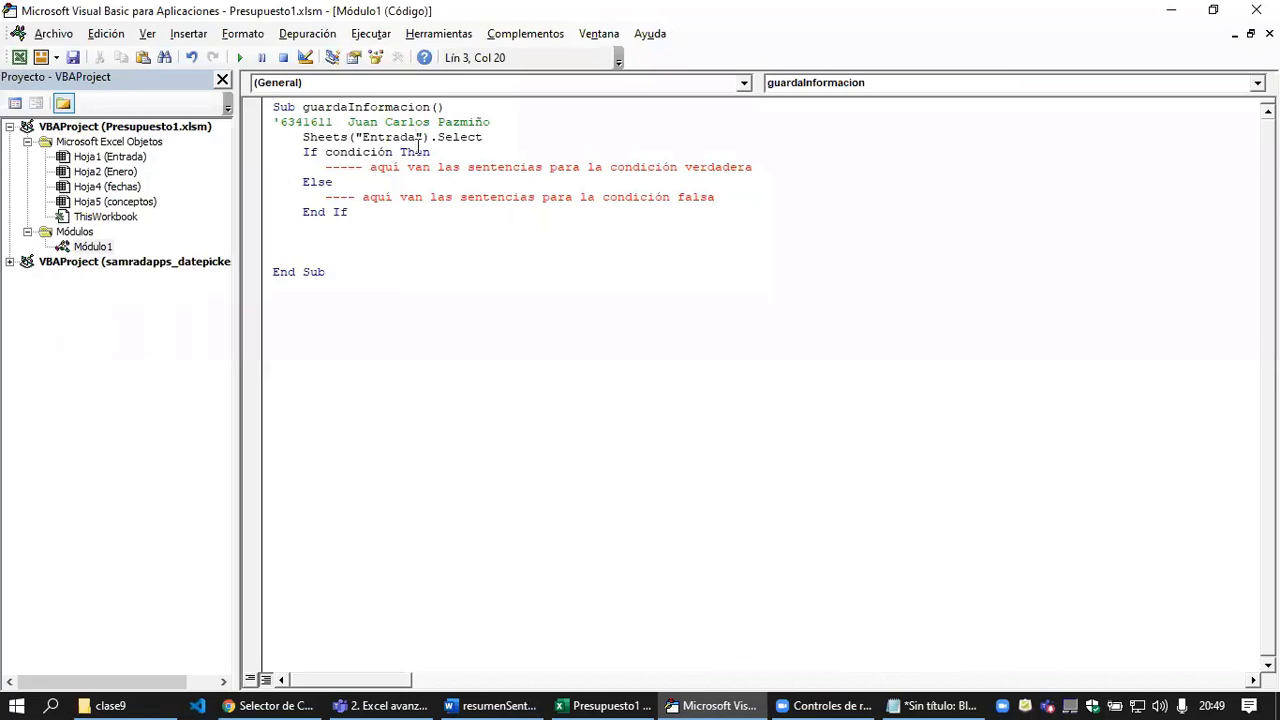
drag(303, 137, 487, 138)
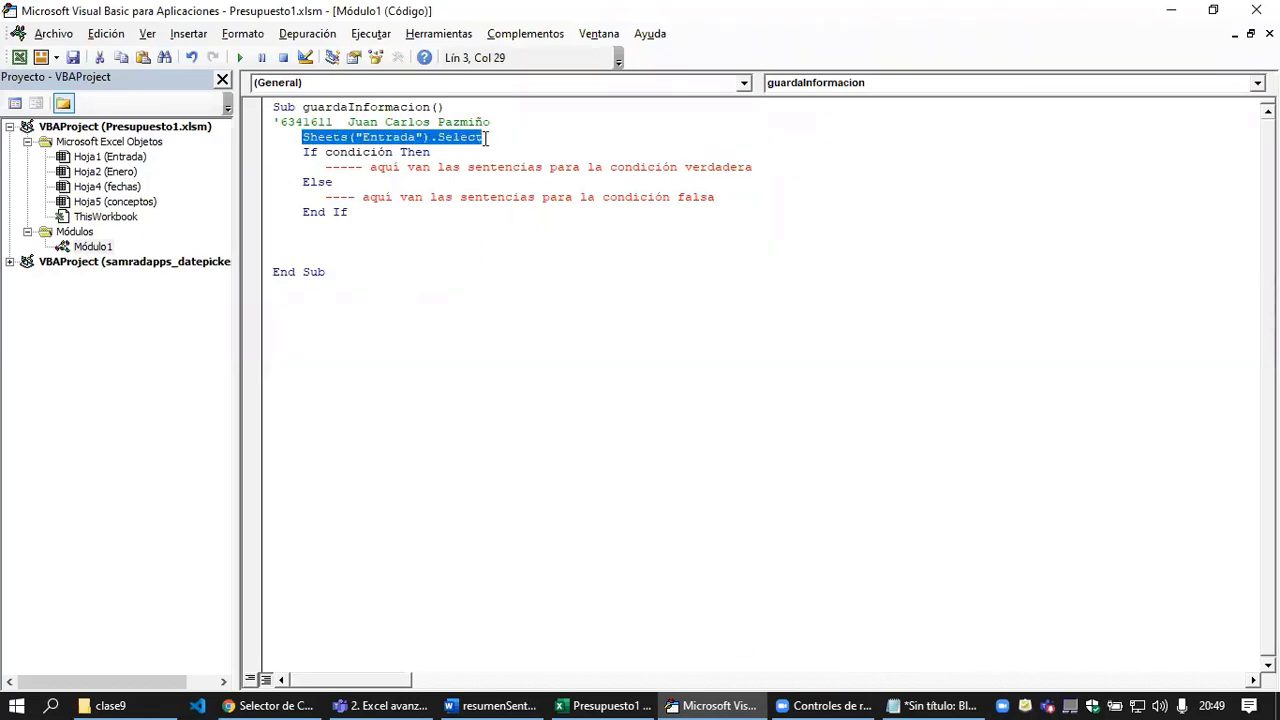
key(Delete)
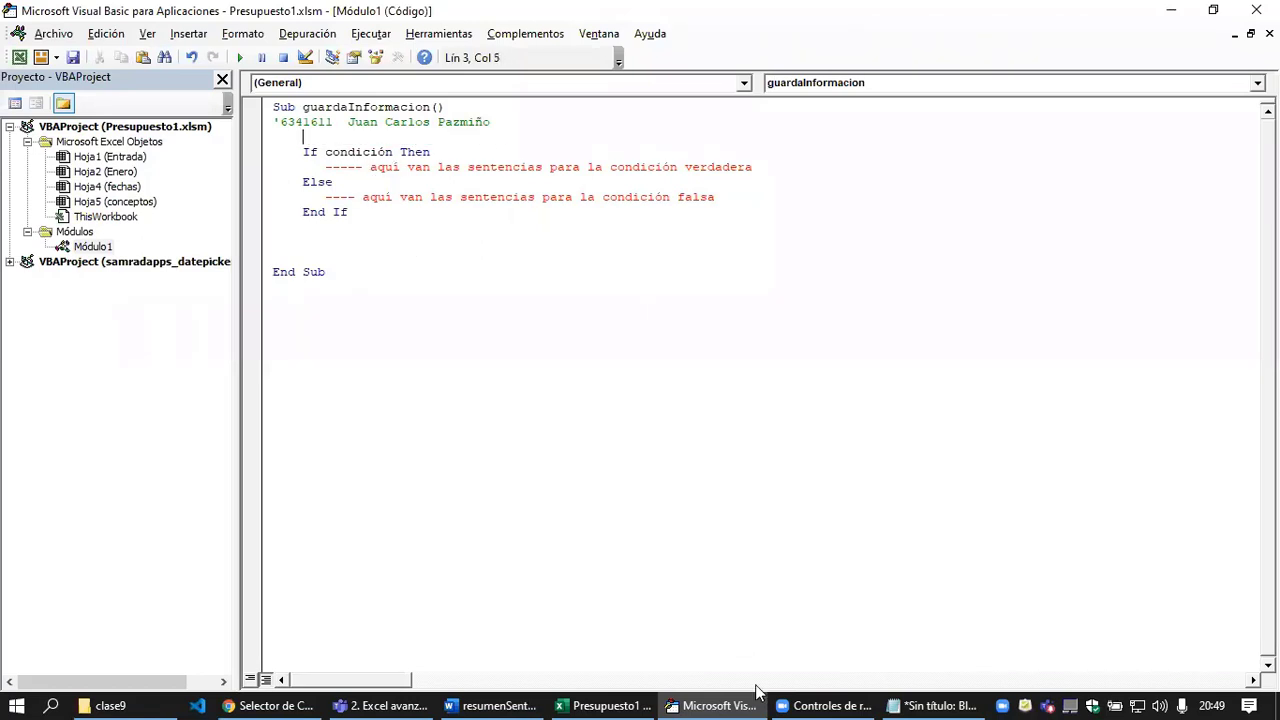
Step: Scroll the Word notes up and mark the Hoja1.Range("F4") example
click(497, 705)
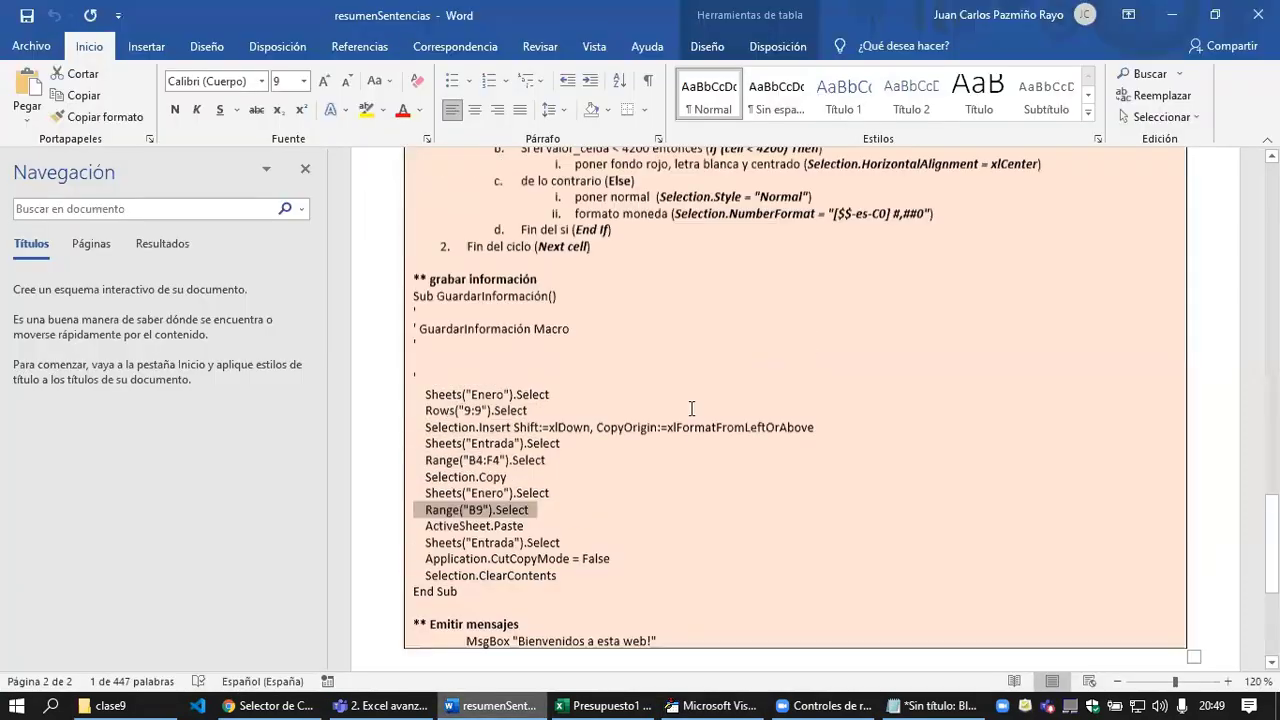
scroll(829, 316, up, 5)
right_click(497, 705)
click(829, 316)
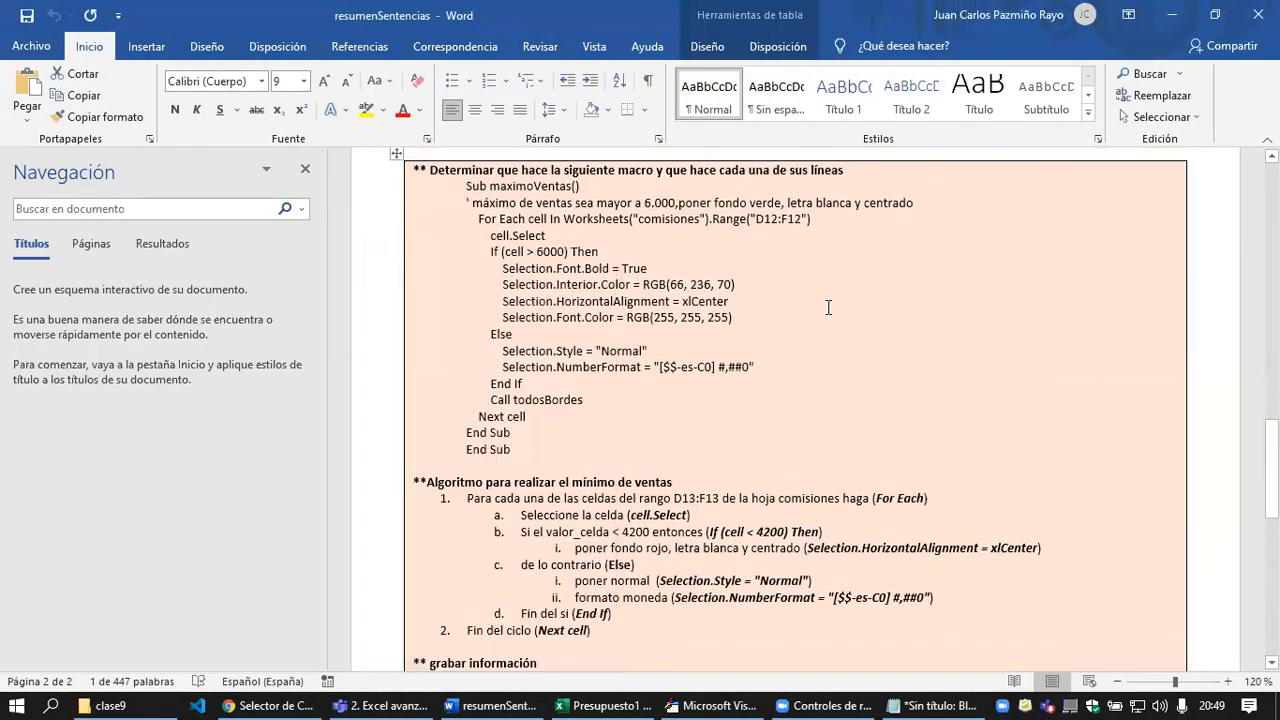
scroll(776, 345, up, 5)
scroll(773, 352, up, 6)
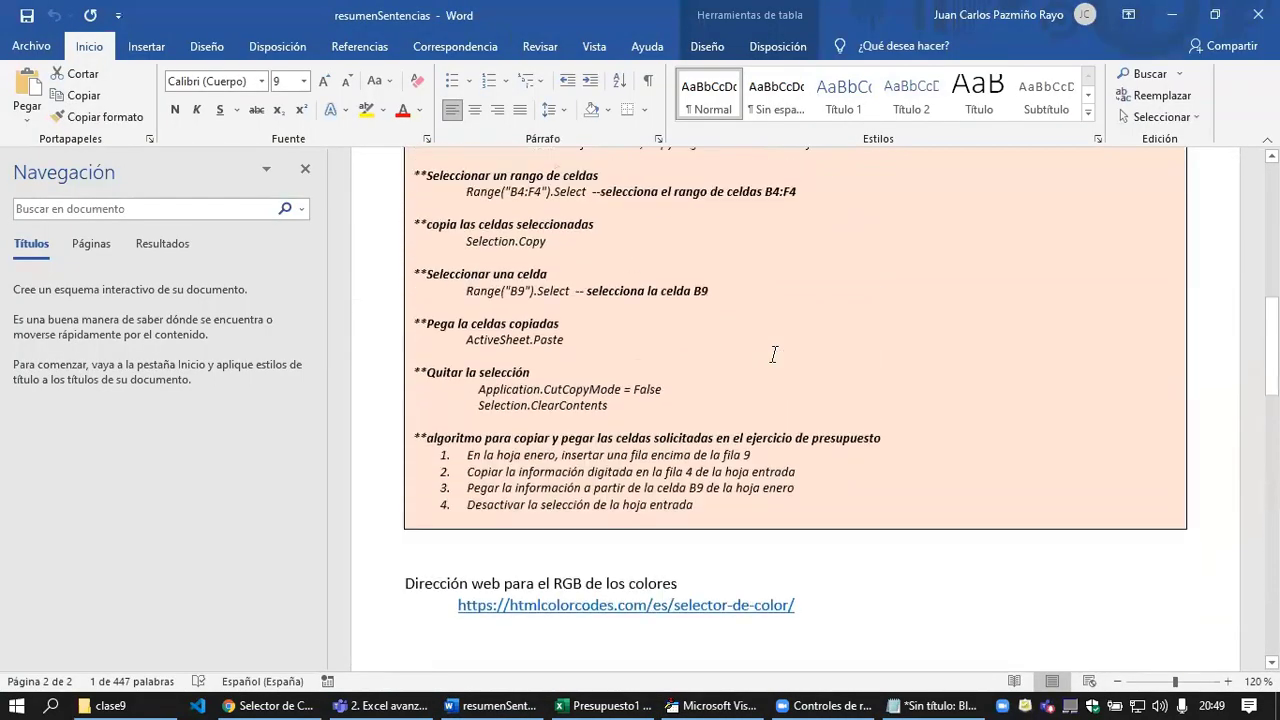
scroll(773, 354, up, 2)
scroll(773, 354, up, 1)
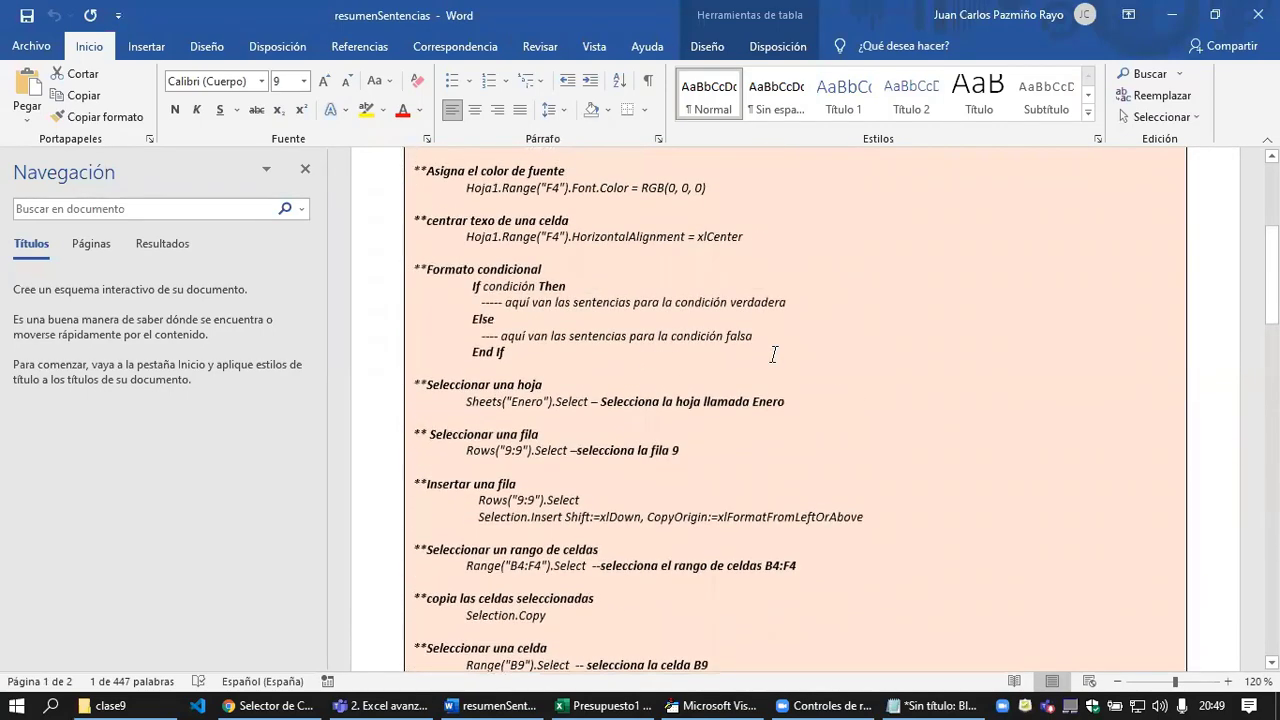
scroll(765, 355, up, 2)
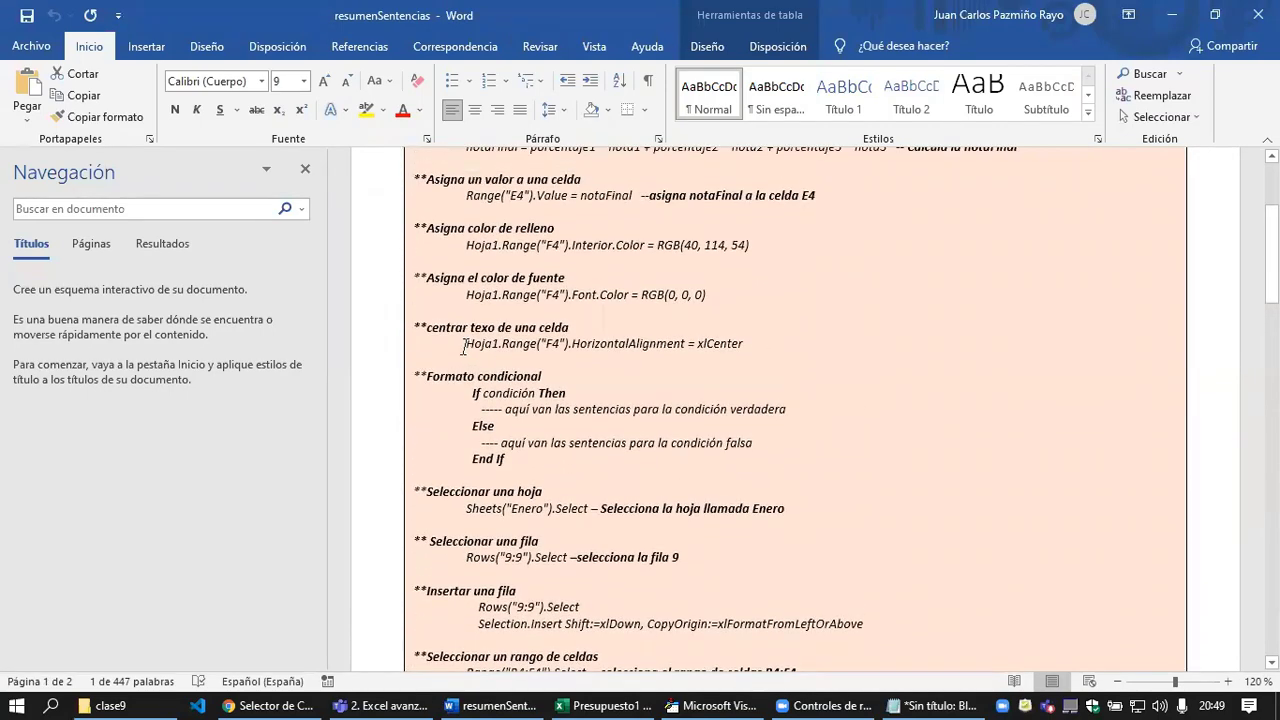
drag(463, 346, 573, 346)
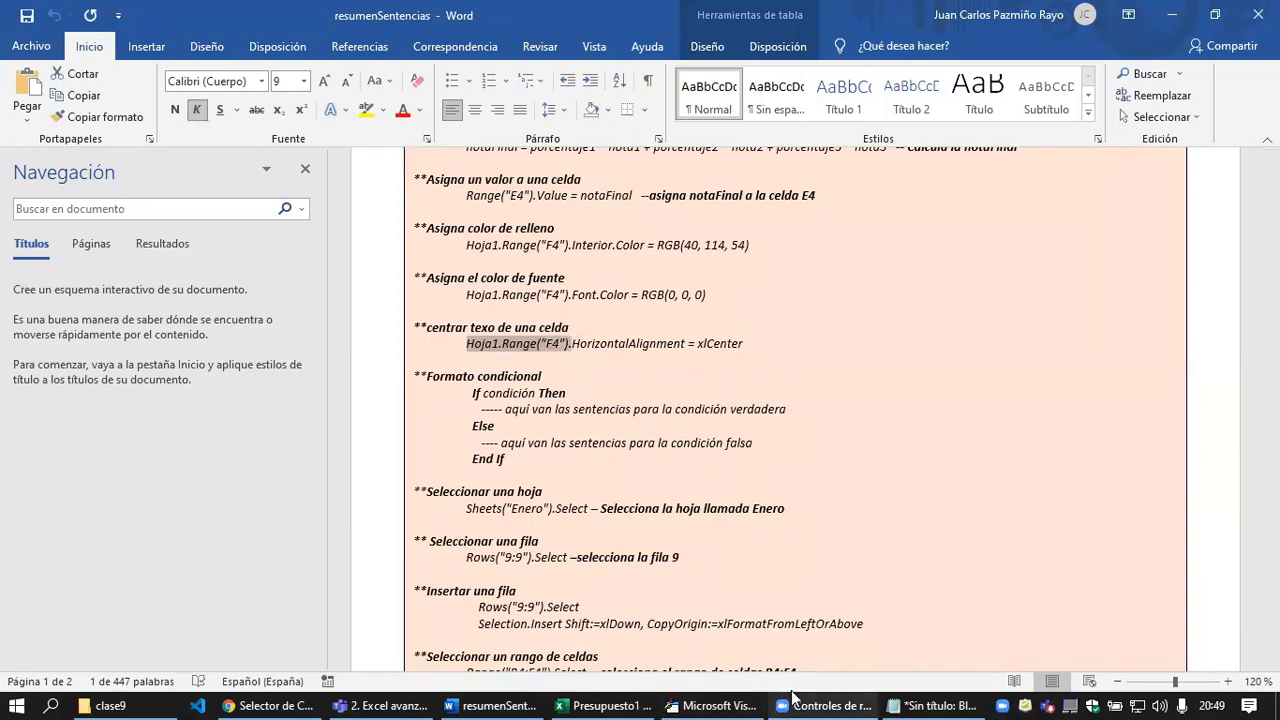
Step: Type valor on the blank line above If condición Then in guardaInformacion
mouse_move(709, 705)
click(742, 635)
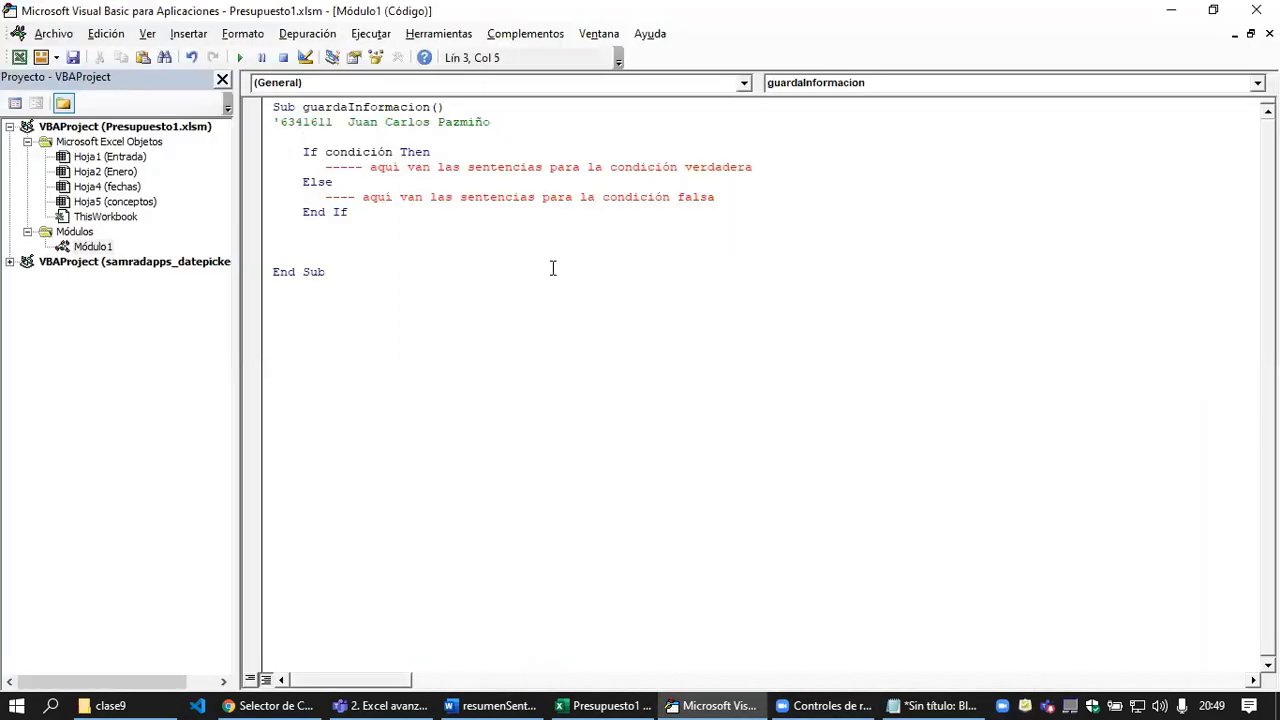
text(va)
text(lor)
click(597, 703)
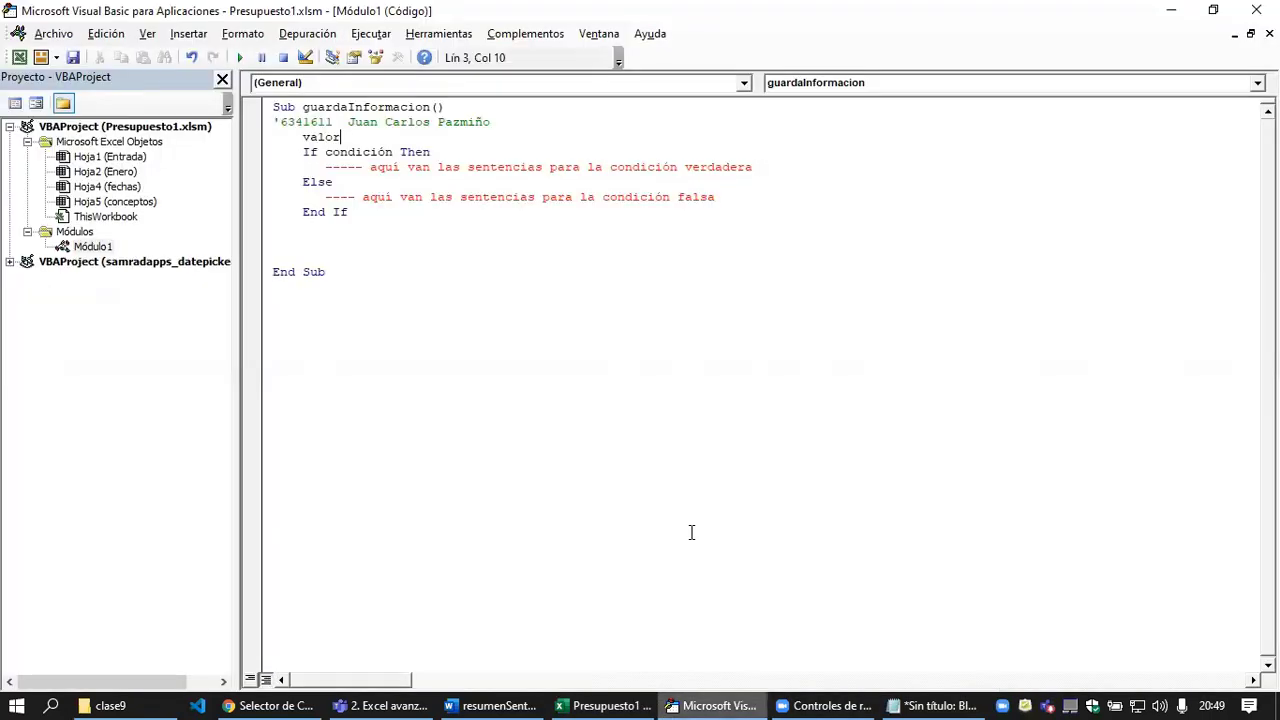
click(712, 705)
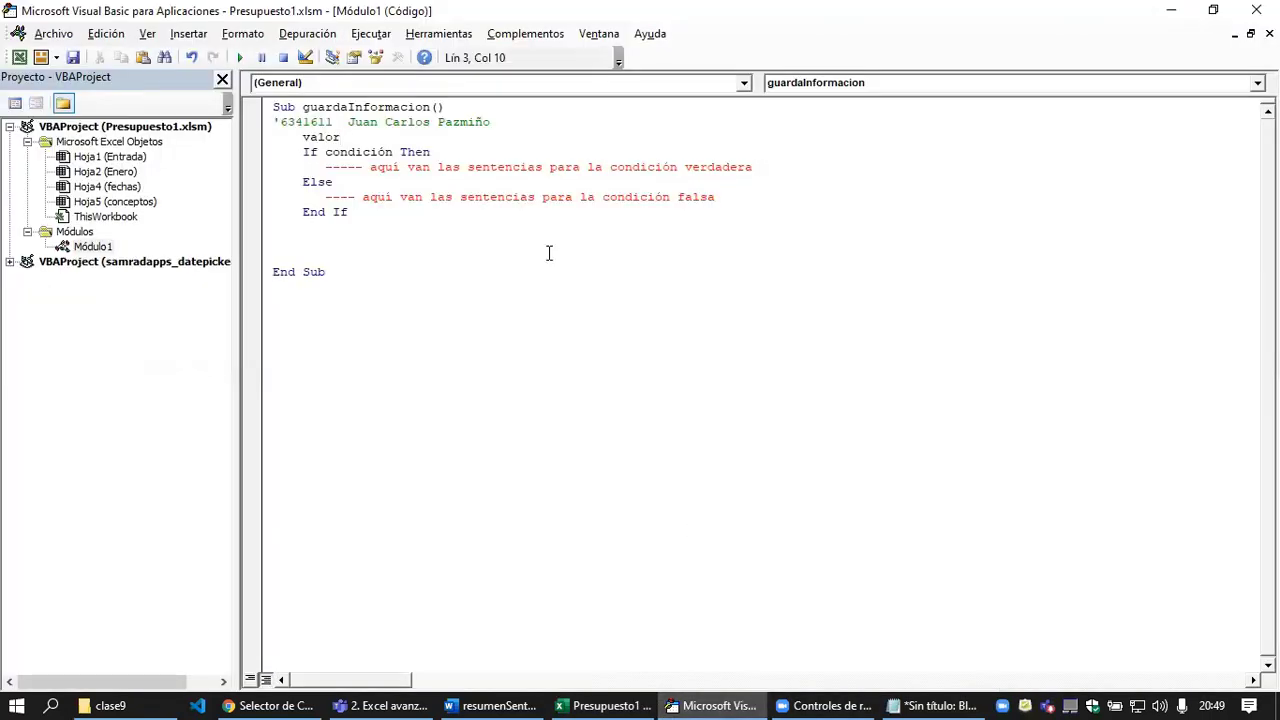
Step: Write the valorGrupo assignment so it reads cell B4 from the entrada sheet instead of Hoja1's F4
text(Grupo = )
text(Hoja1.Range("F4").)
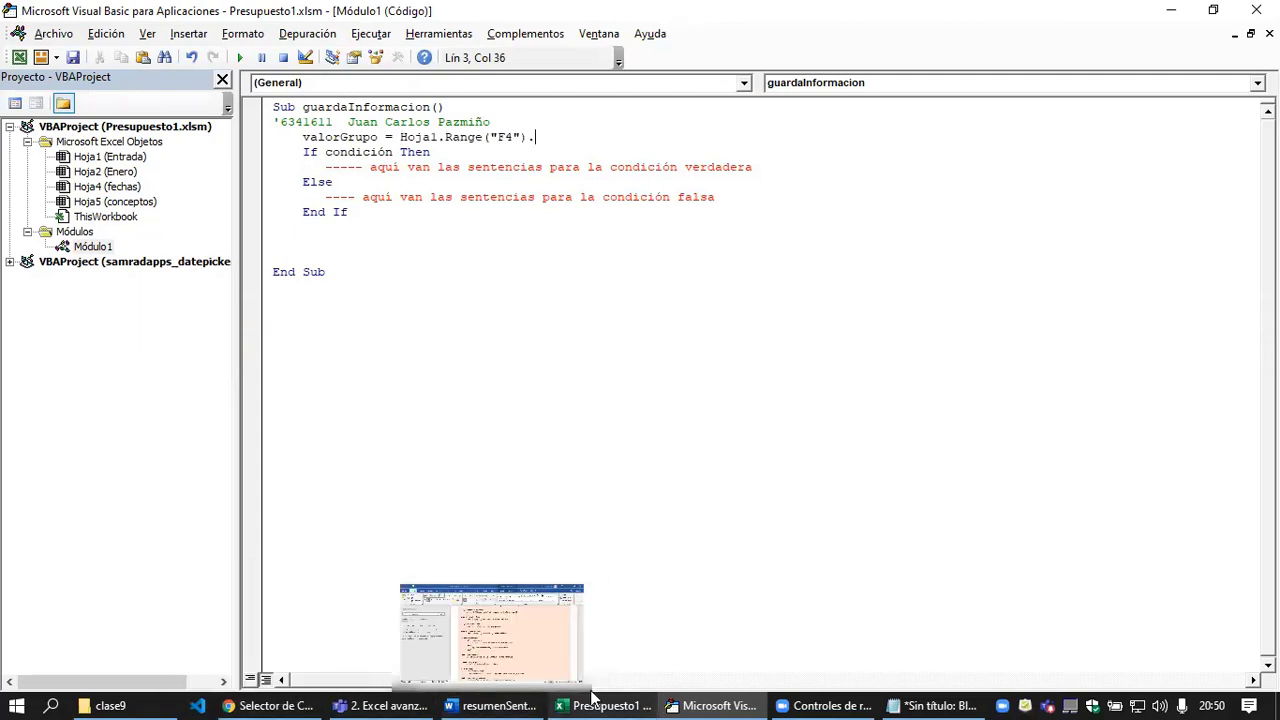
click(416, 137)
double_click(416, 137)
text(e)
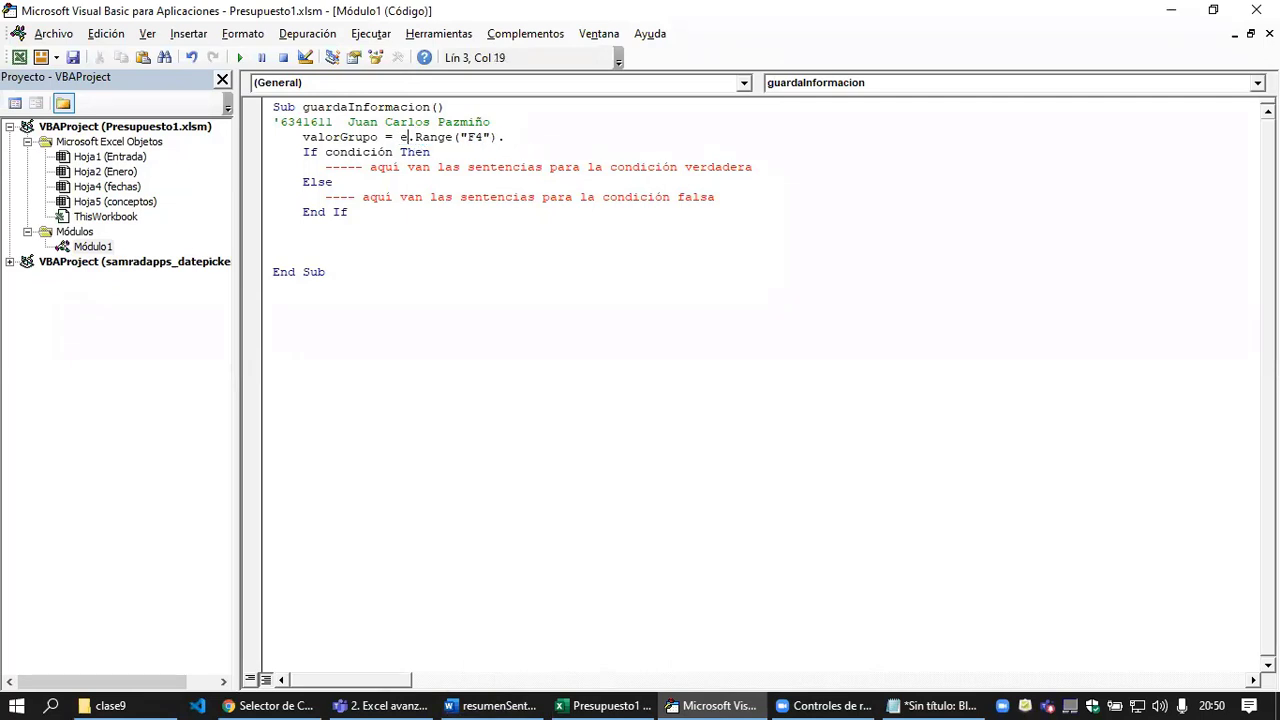
text(ntrda)
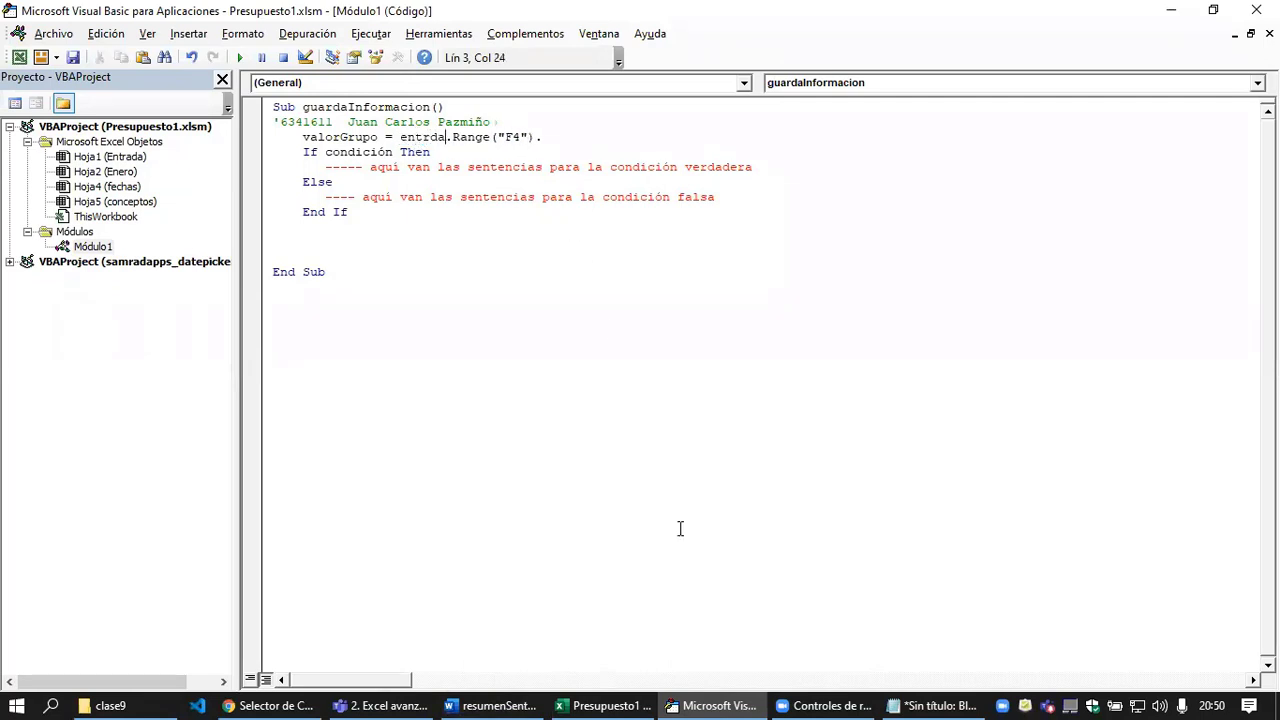
click(603, 705)
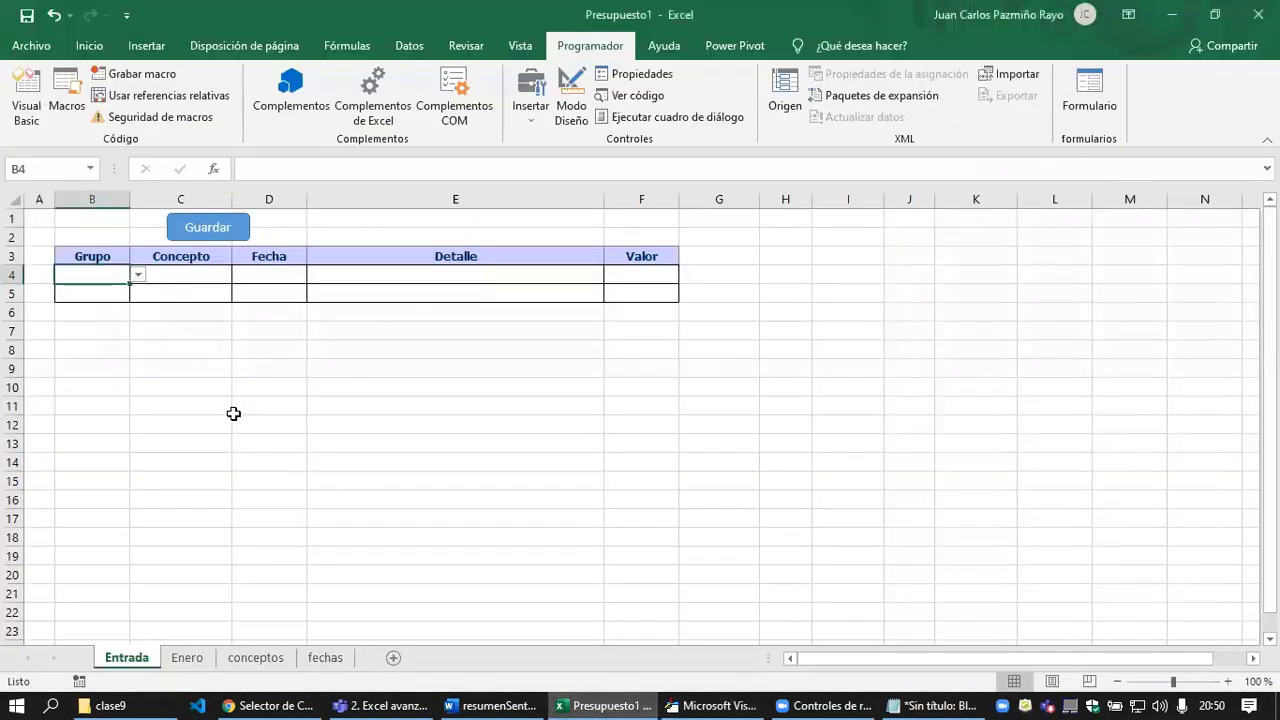
click(495, 705)
click(716, 705)
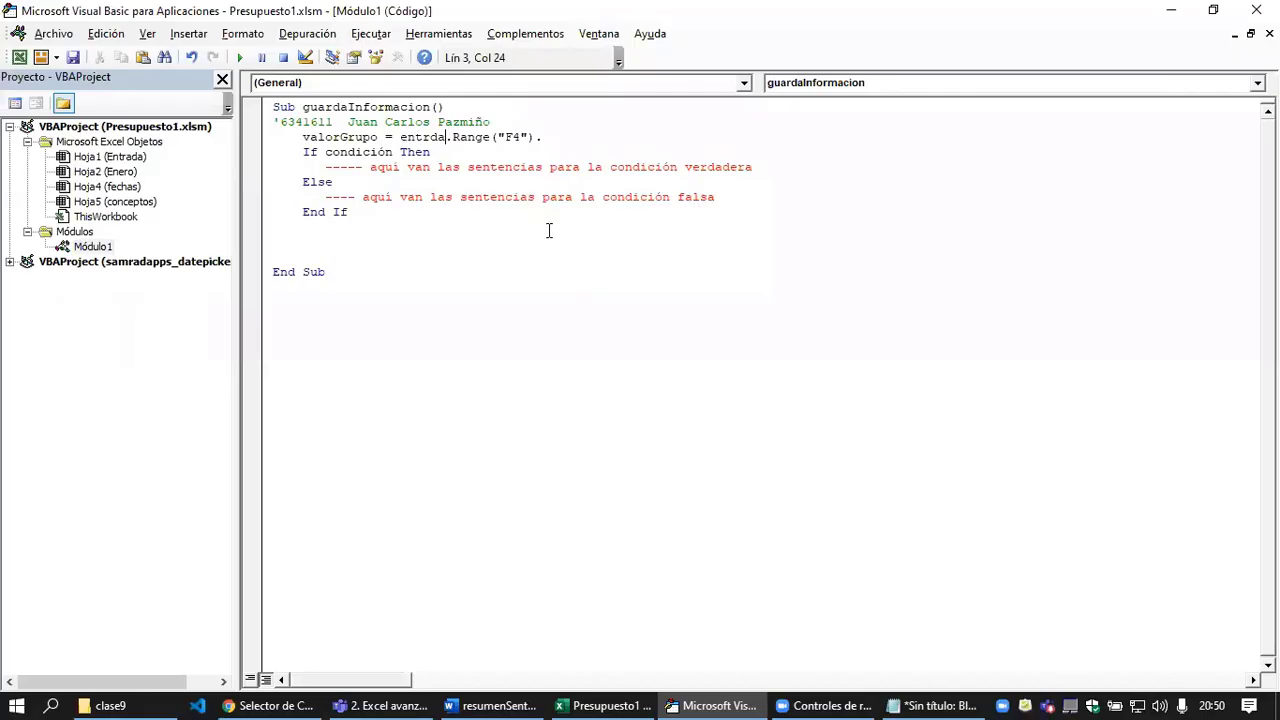
double_click(514, 137)
text(B4)
click(588, 137)
text(val)
text(or)
text(a)
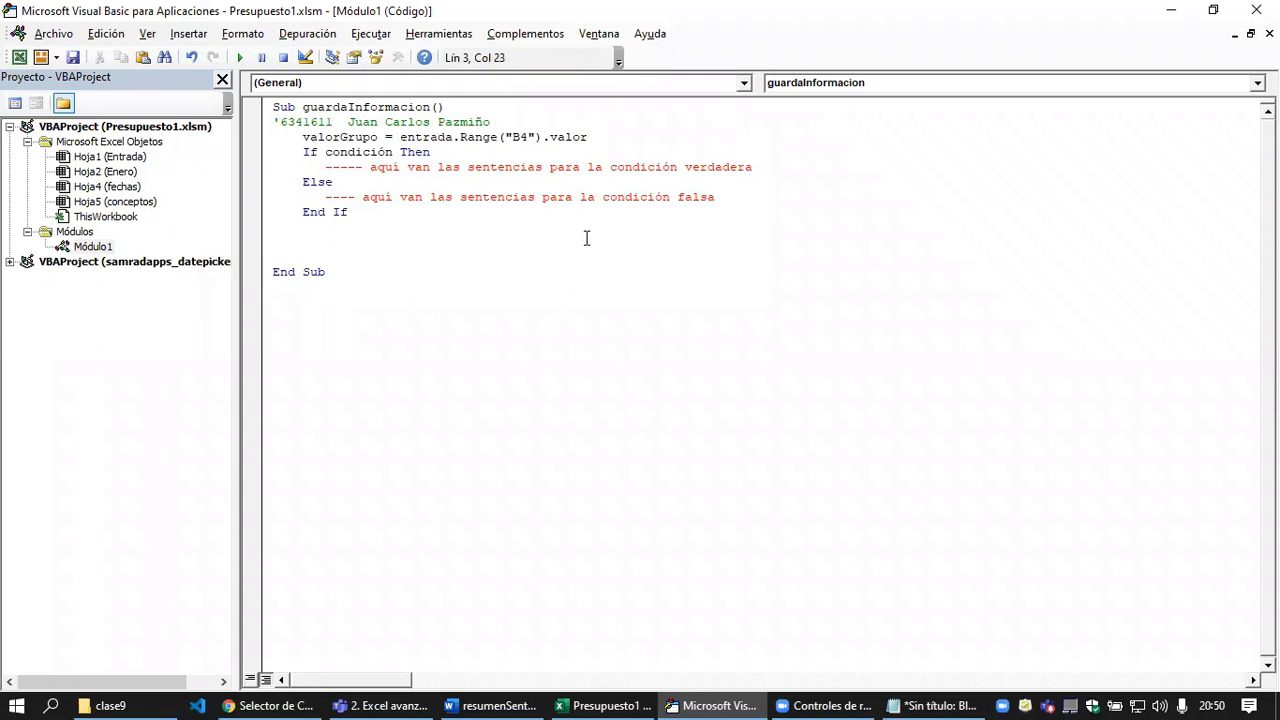
click(587, 240)
Step: Correct the line to end in .Value, giving valorGrupo = entrada.Range("B4").Value
drag(400, 137, 554, 138)
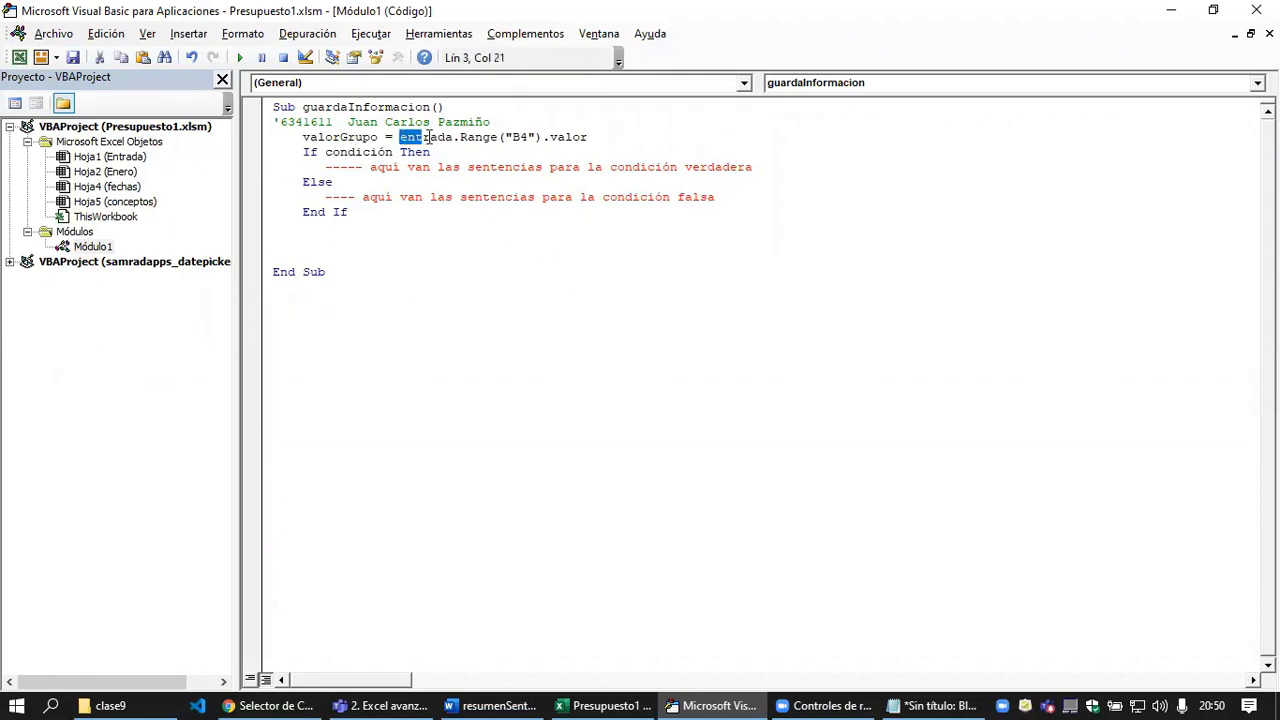
double_click(430, 137)
click(510, 135)
click(567, 136)
double_click(567, 136)
text(value)
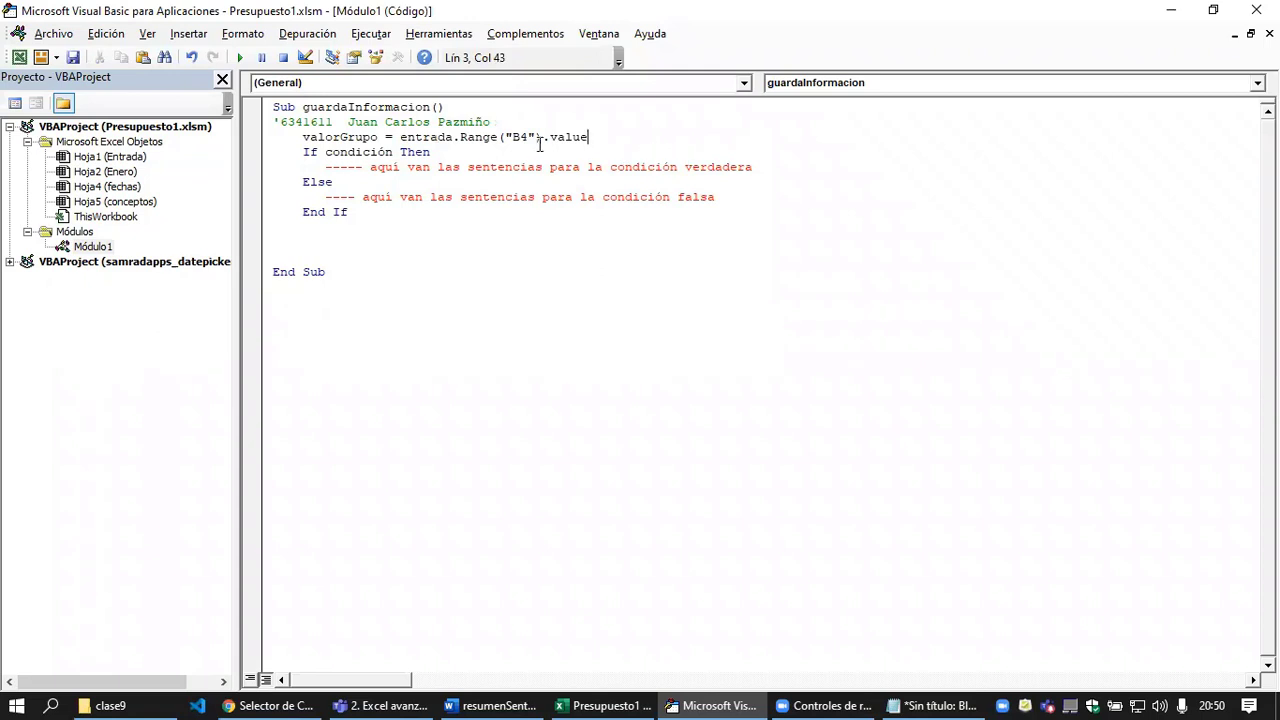
double_click(517, 137)
double_click(340, 137)
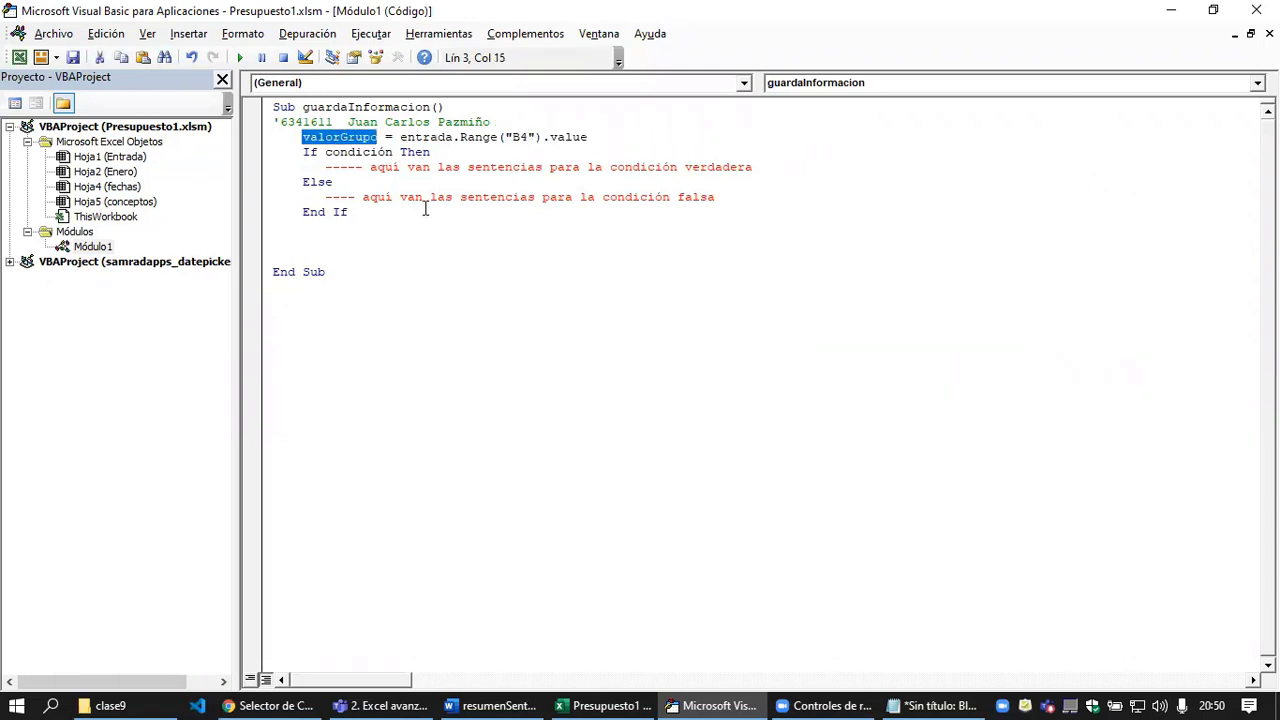
click(425, 209)
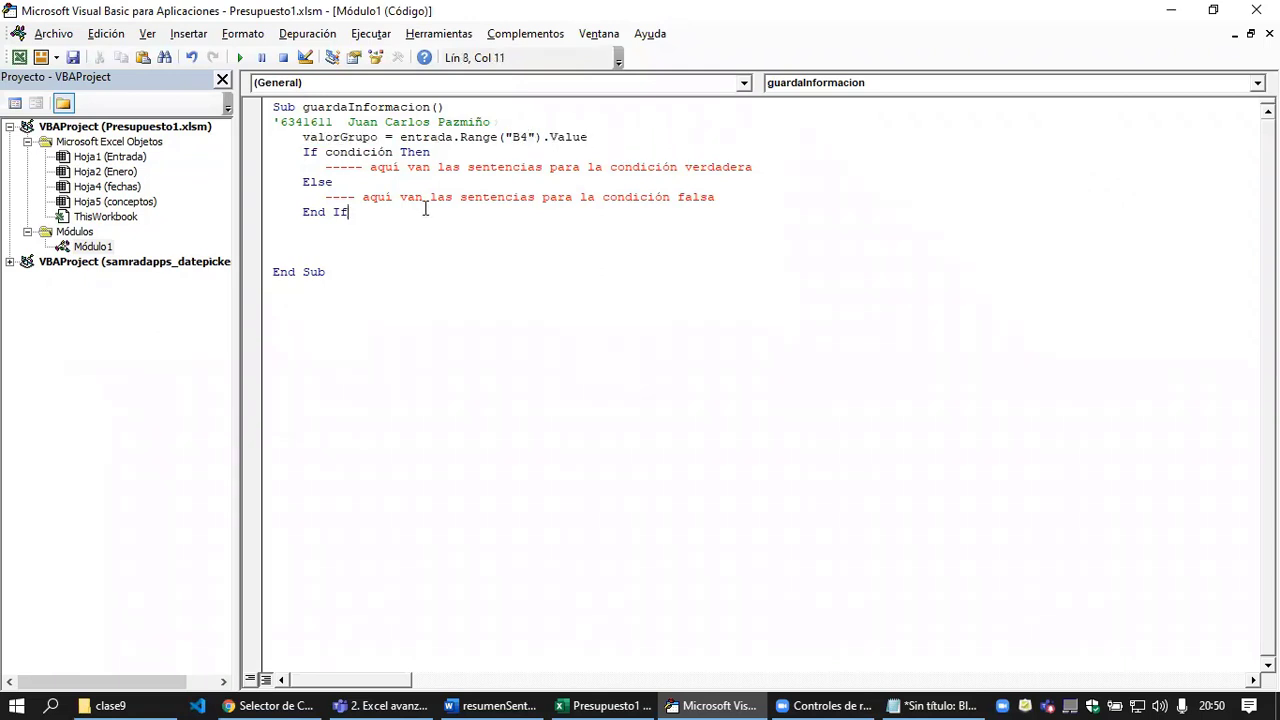
Step: Replace the If placeholder condición with valorGrupo = ""
double_click(347, 136)
key(ctrl+c)
double_click(358, 151)
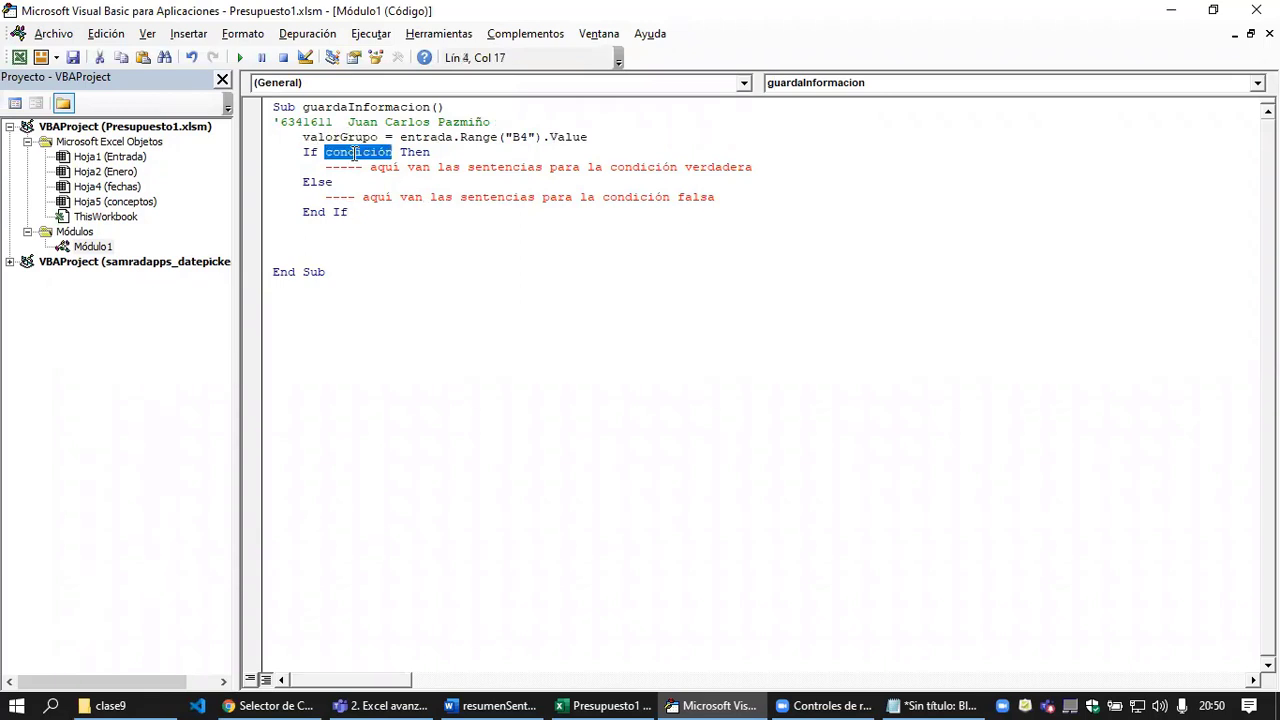
key(ctrl+v)
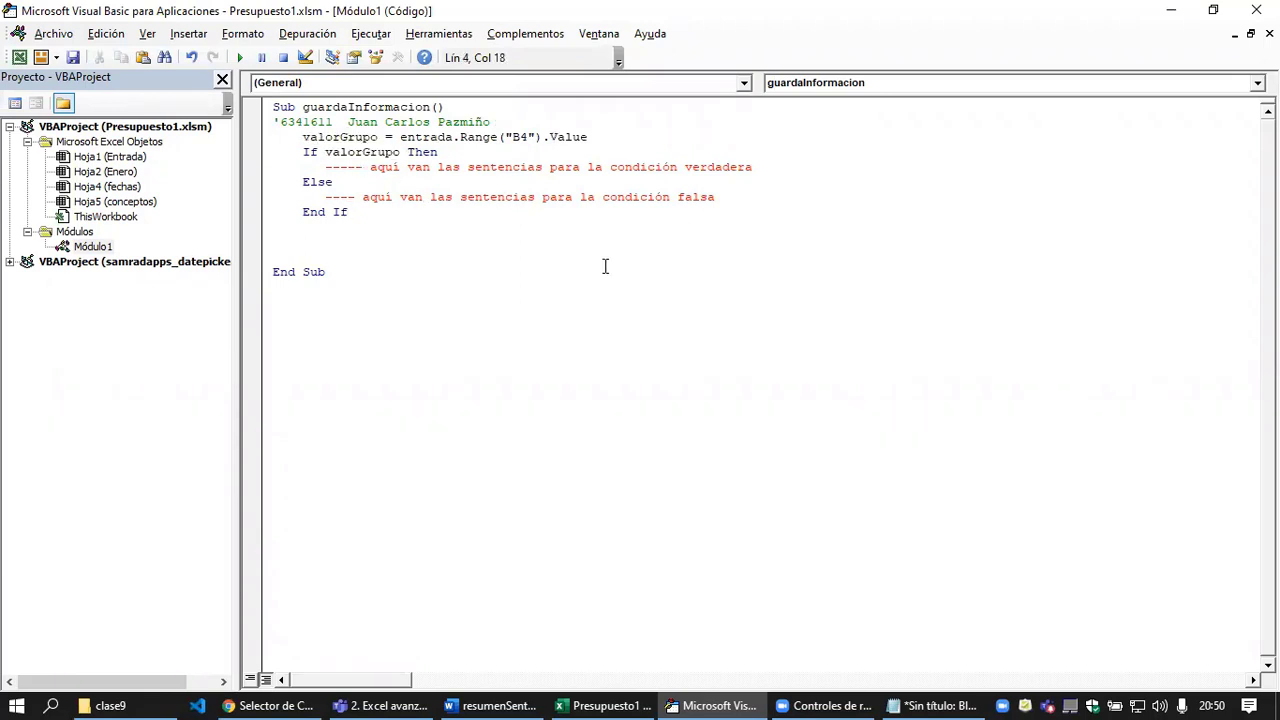
text(="")
Step: Comment out the Else line and its false-branch comment with apostrophes
drag(728, 197, 699, 197)
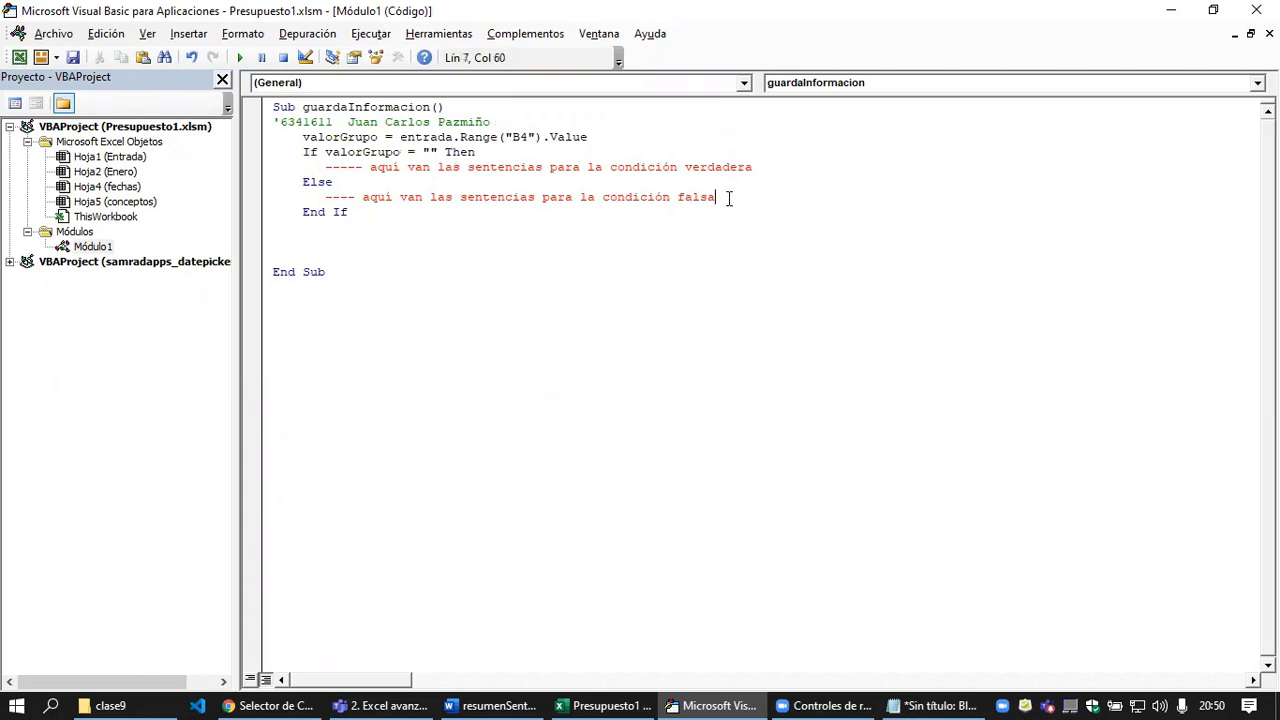
click(262, 182)
click(276, 184)
text(')
click(276, 199)
text(')
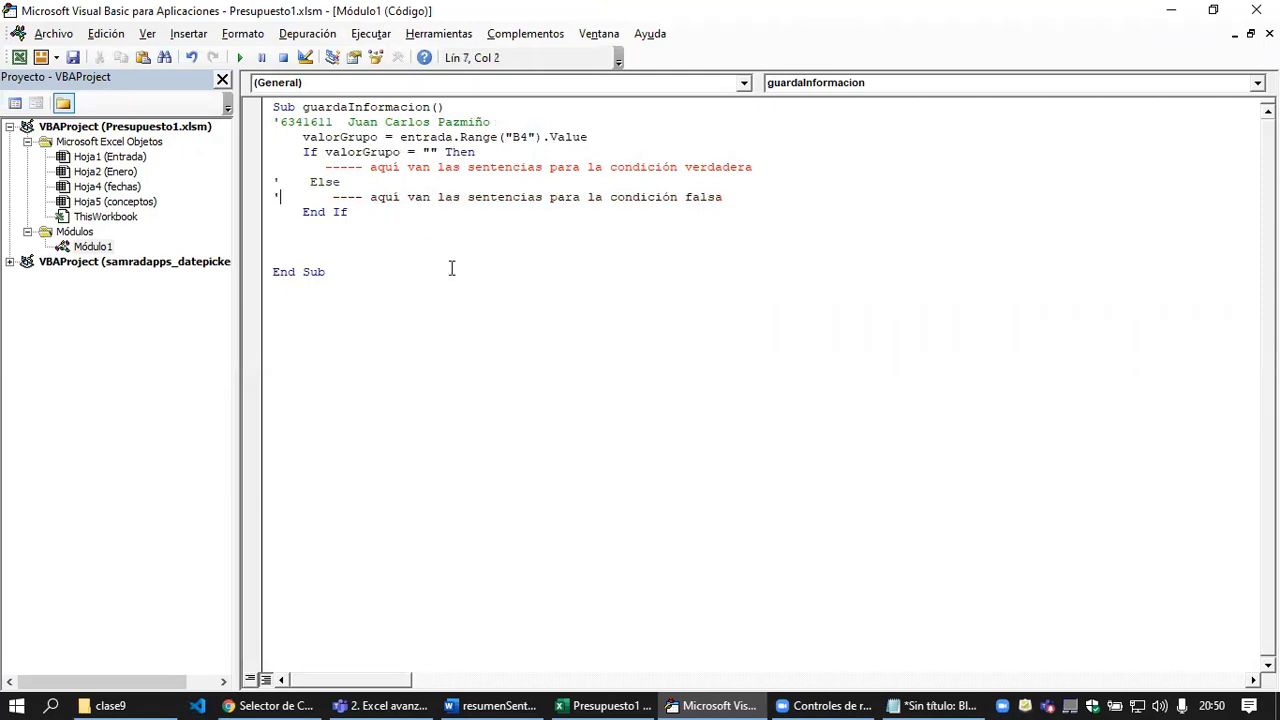
click(452, 268)
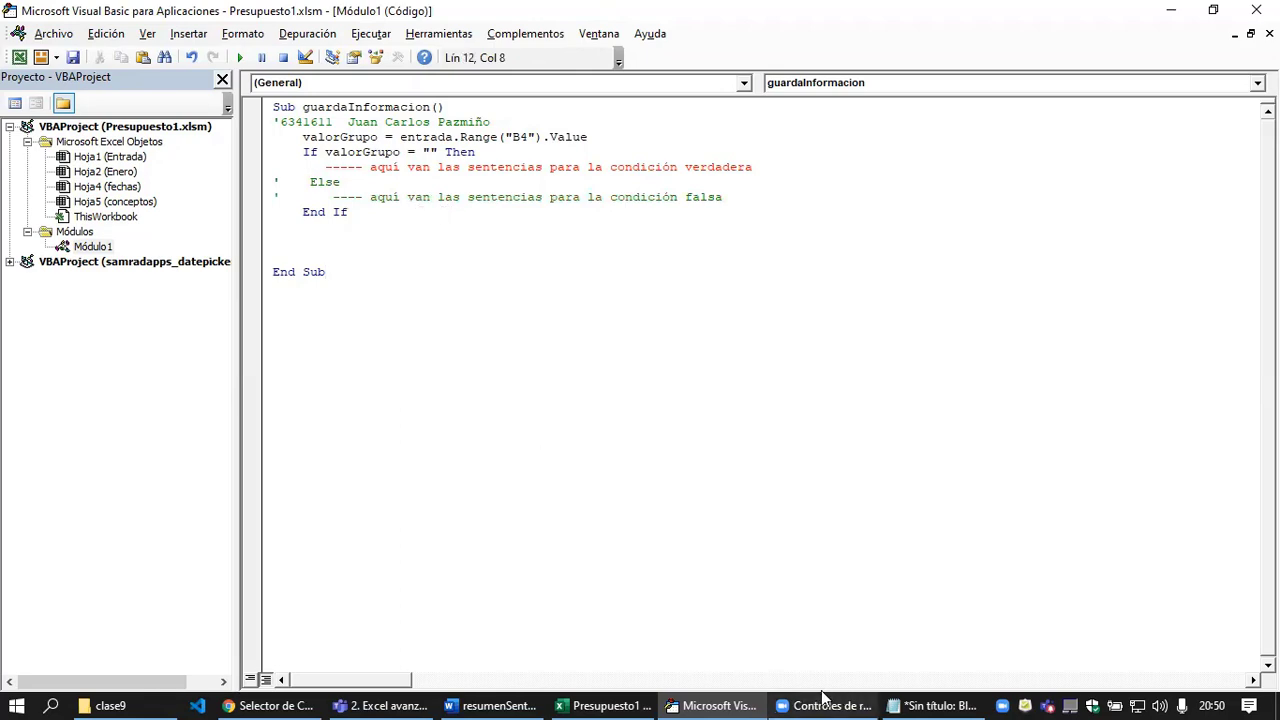
click(490, 705)
scroll(720, 394, down, 3)
Step: Copy the MsgBox "Bienvenidos a esta web!" example line from the Emitir mensajes notes
scroll(721, 395, down, 8)
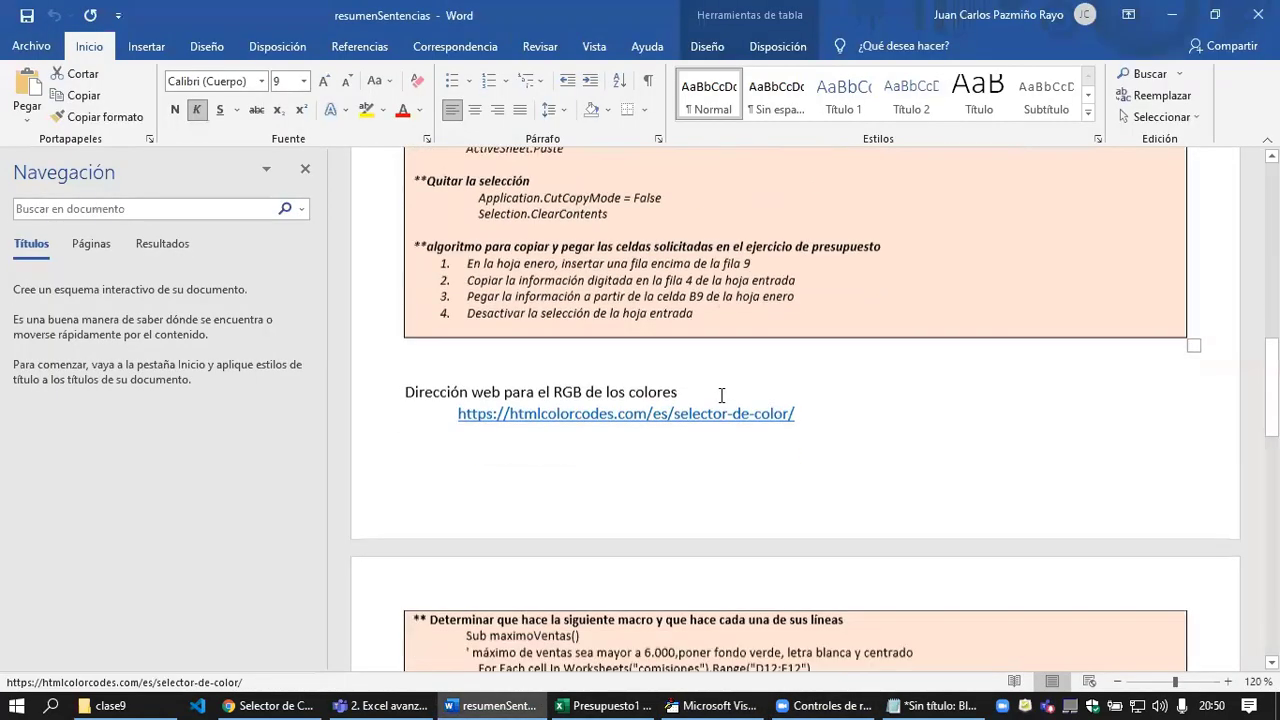
scroll(721, 395, down, 9)
scroll(721, 395, down, 6)
scroll(721, 395, down, 1)
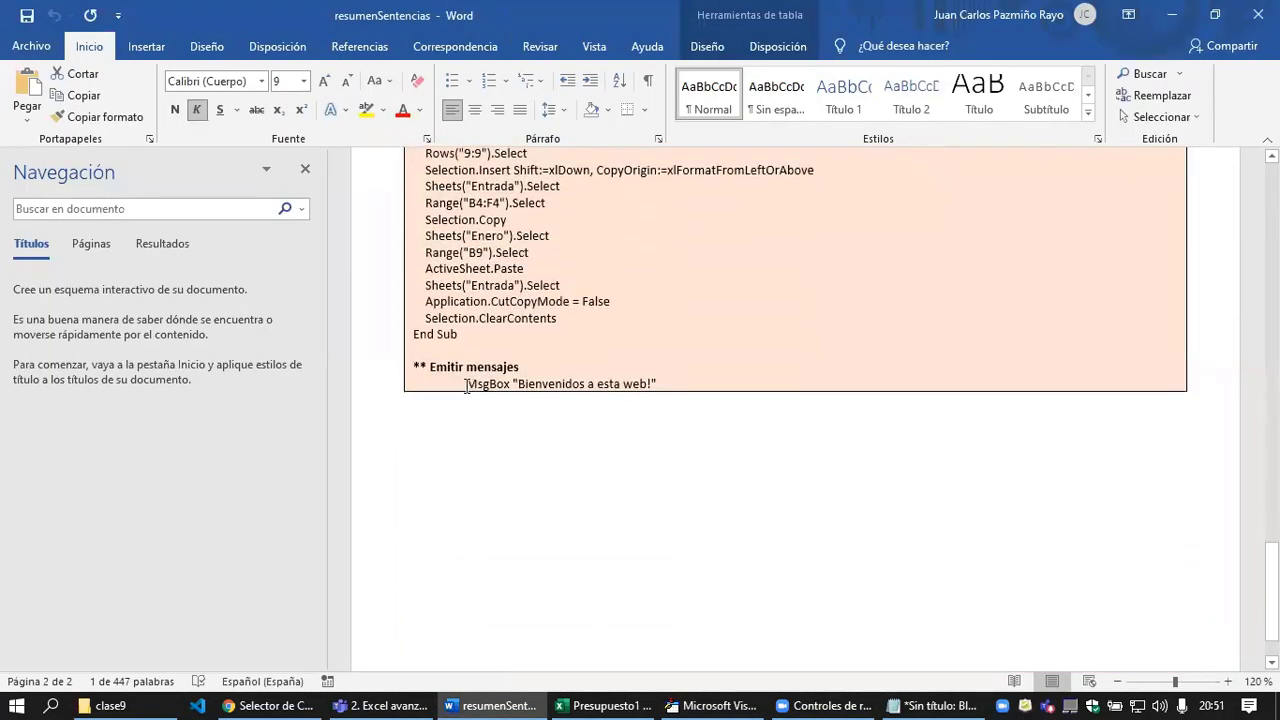
drag(466, 386, 665, 405)
key(ctrl+c)
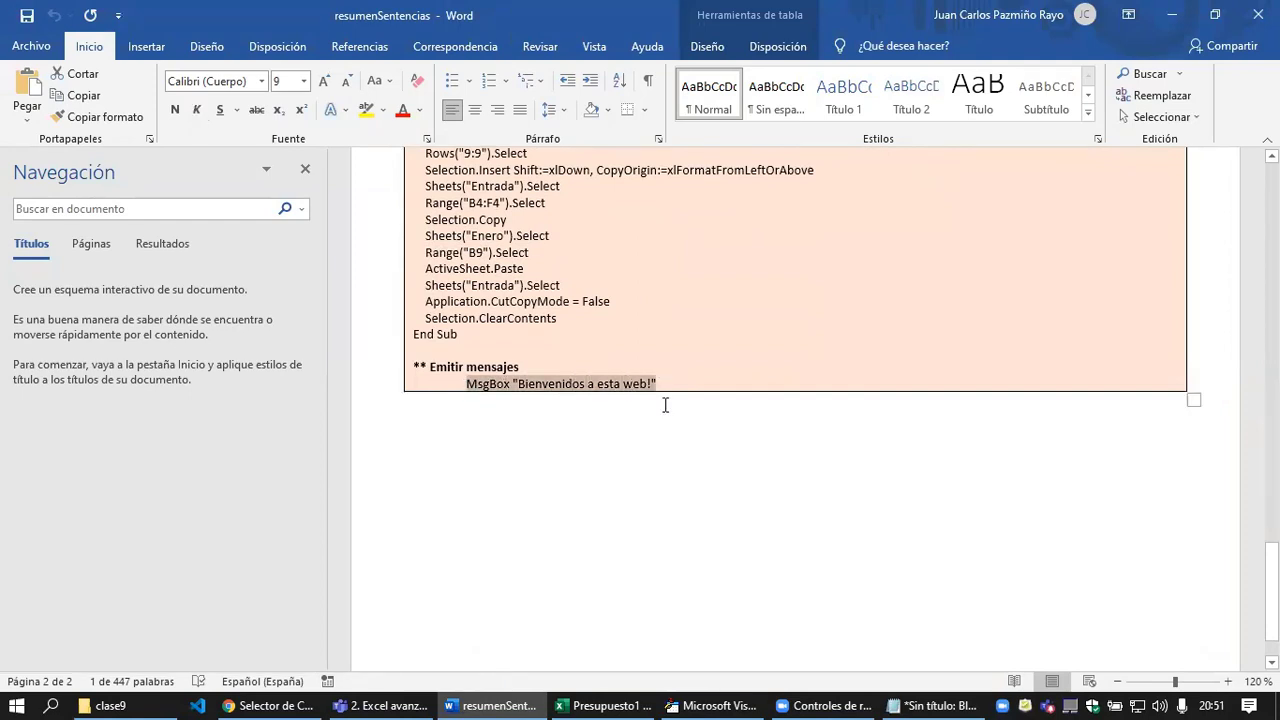
click(714, 705)
Step: Replace the true-branch comment with MsgBox "Seleccione el Grupo" and go back to the workbook
drag(325, 167, 759, 168)
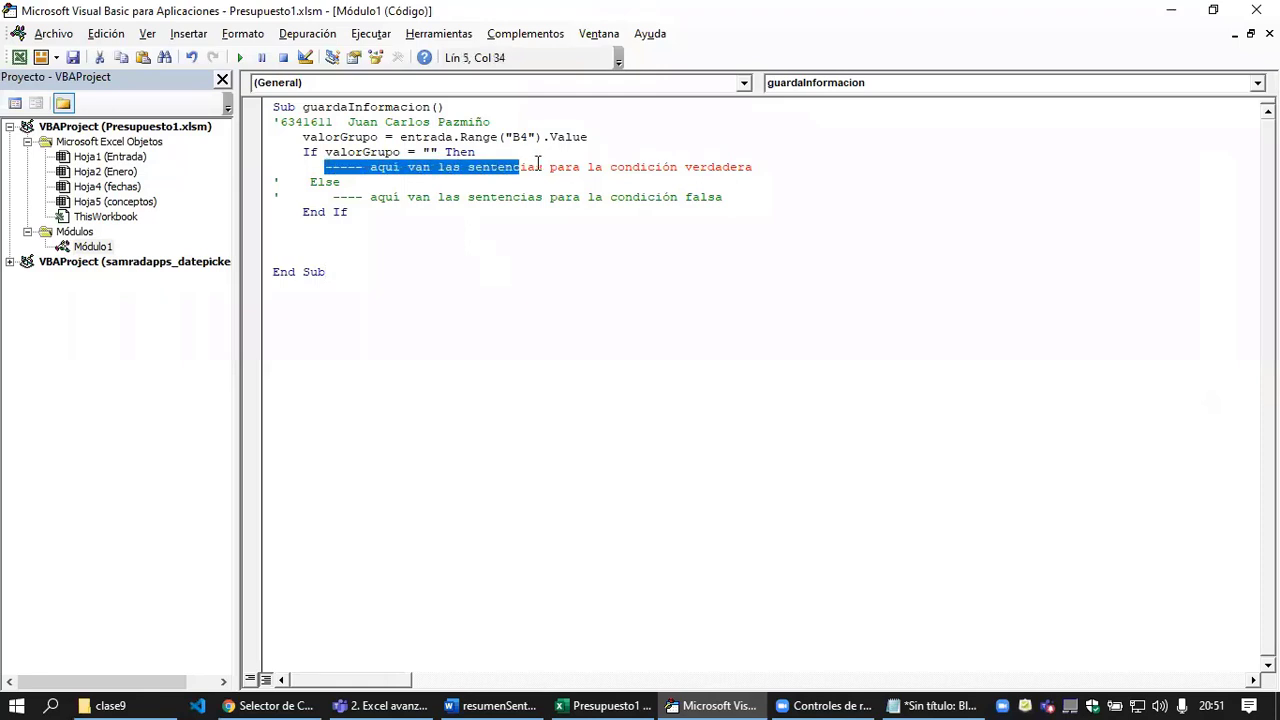
key(ctrl+v)
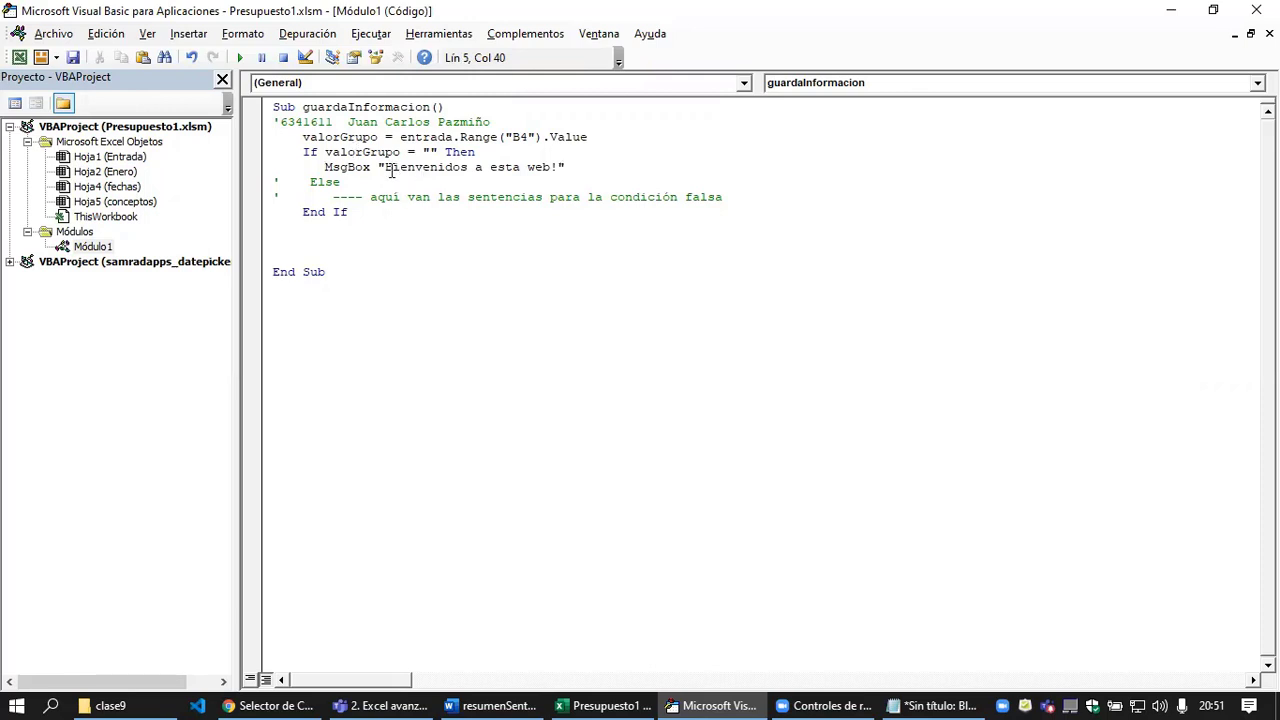
drag(384, 167, 561, 168)
text(Selec)
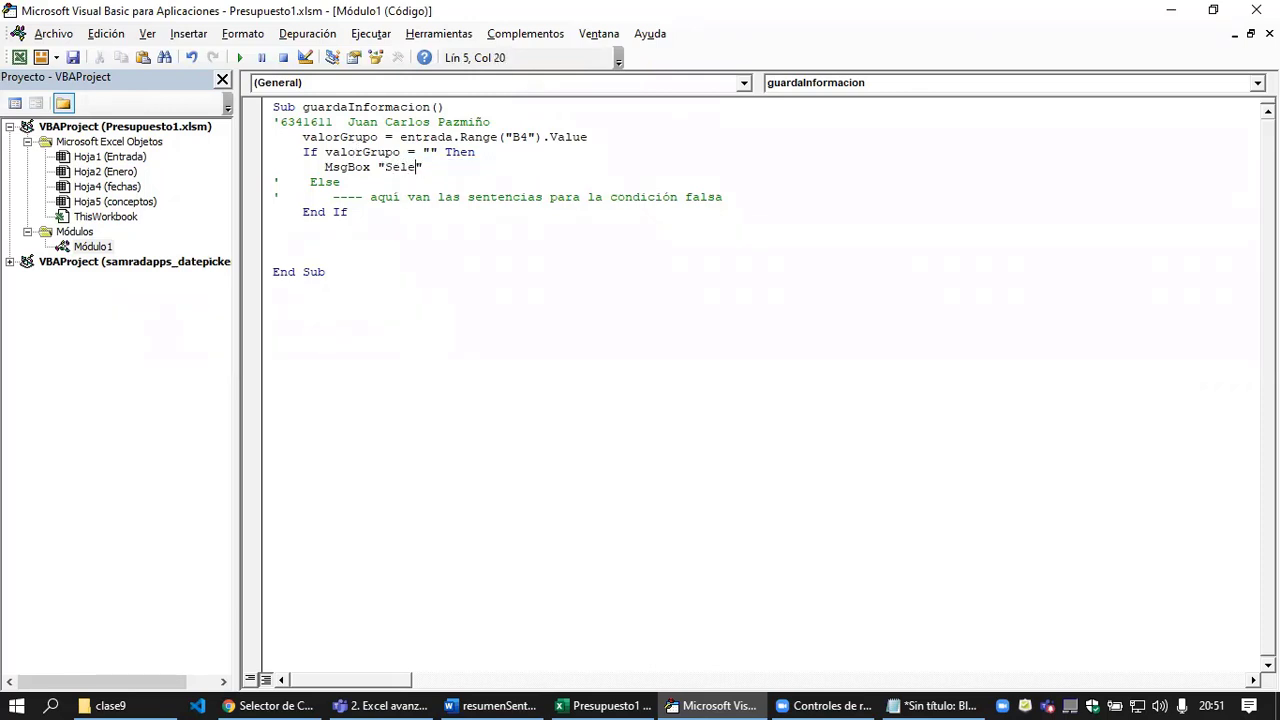
text(cione el )
text(Grupo)
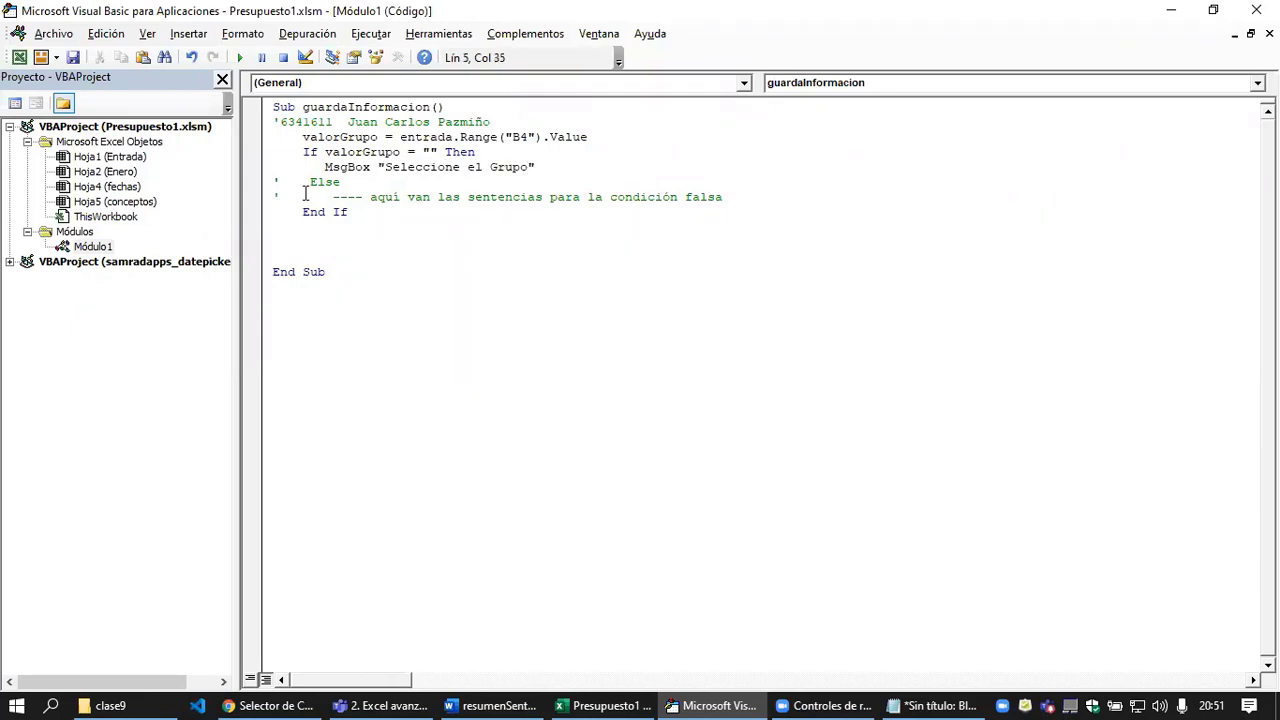
click(399, 234)
click(605, 700)
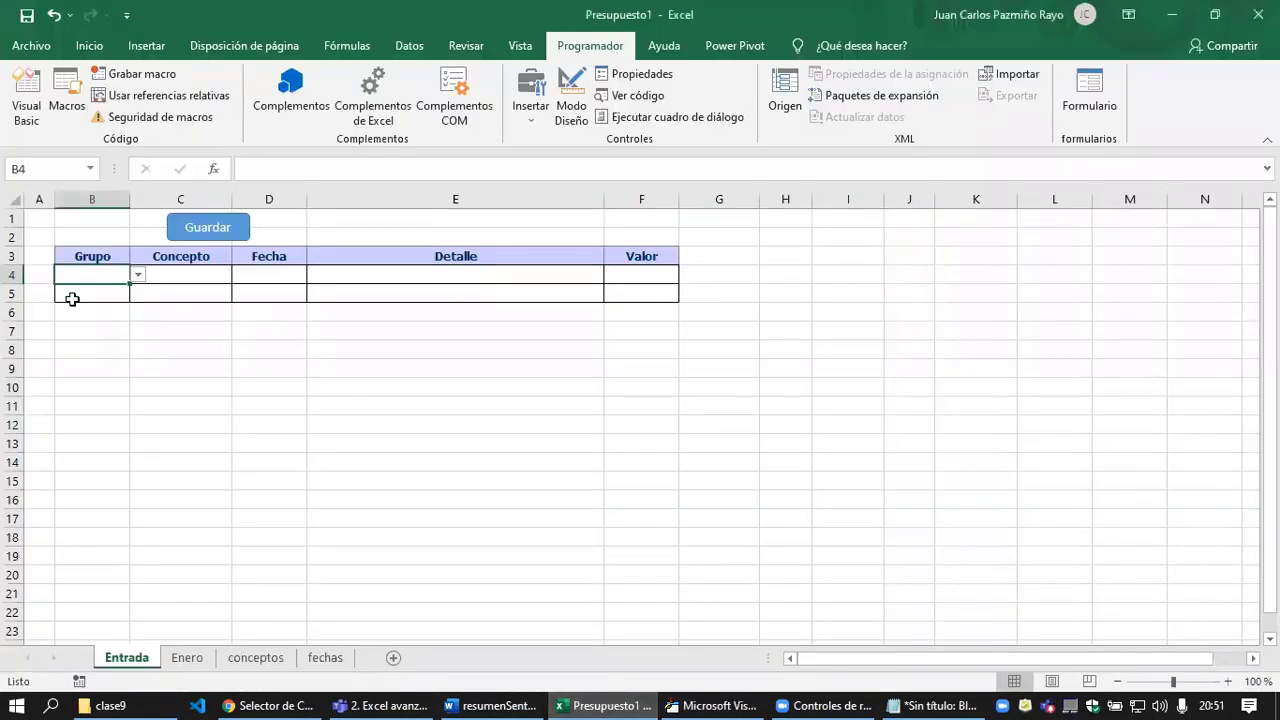
Step: Run guardaInformacion with the Guardar button and debug run-time error 424 on the valorGrupo line
click(210, 232)
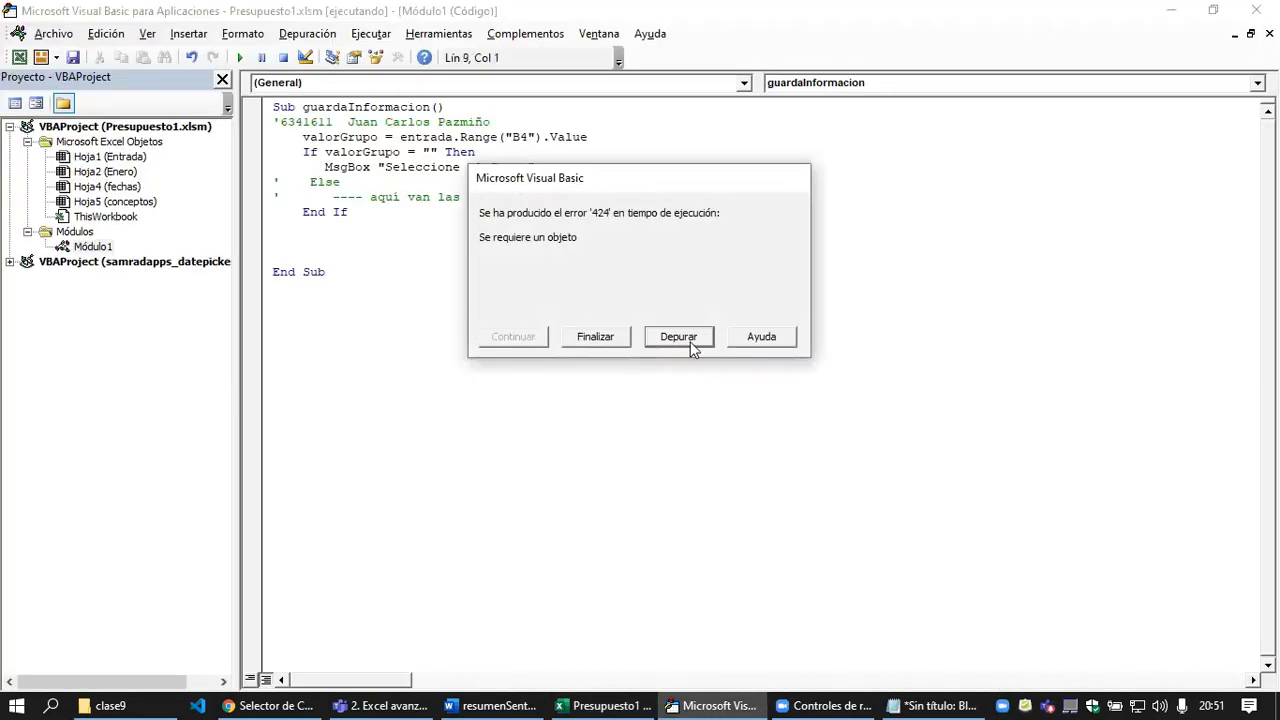
click(686, 336)
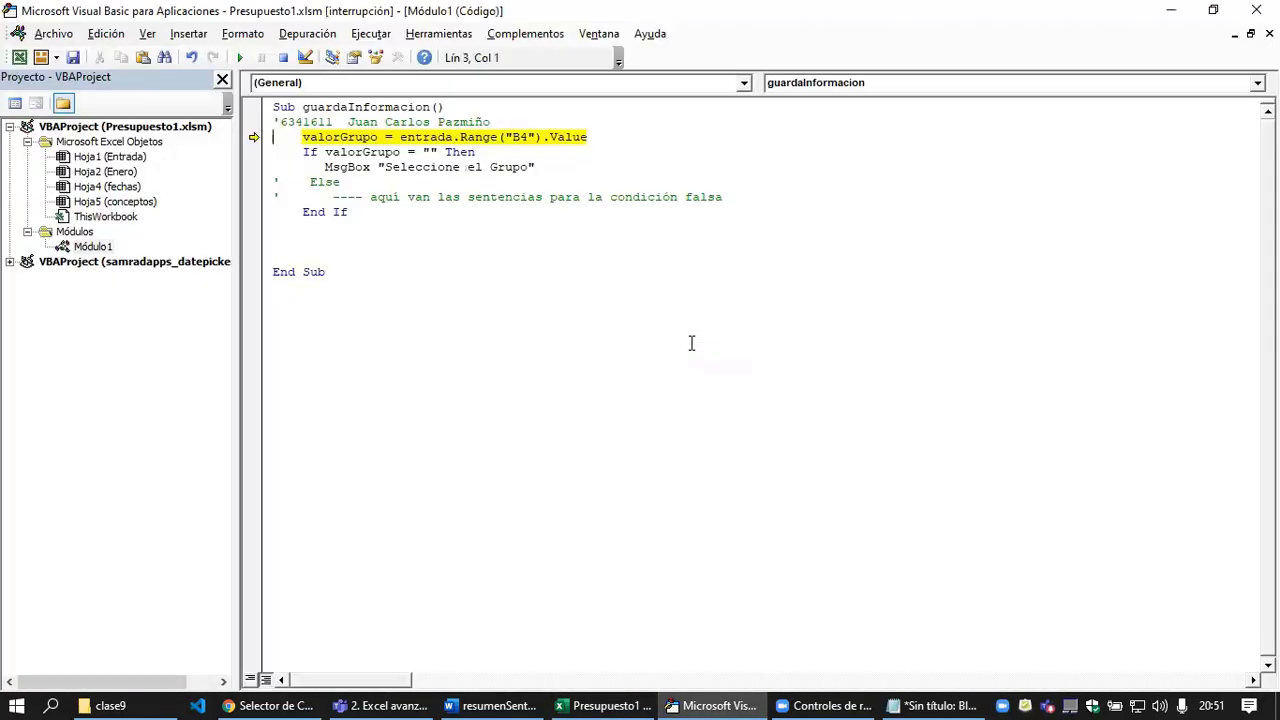
double_click(420, 137)
click(502, 152)
mouse_move(603, 705)
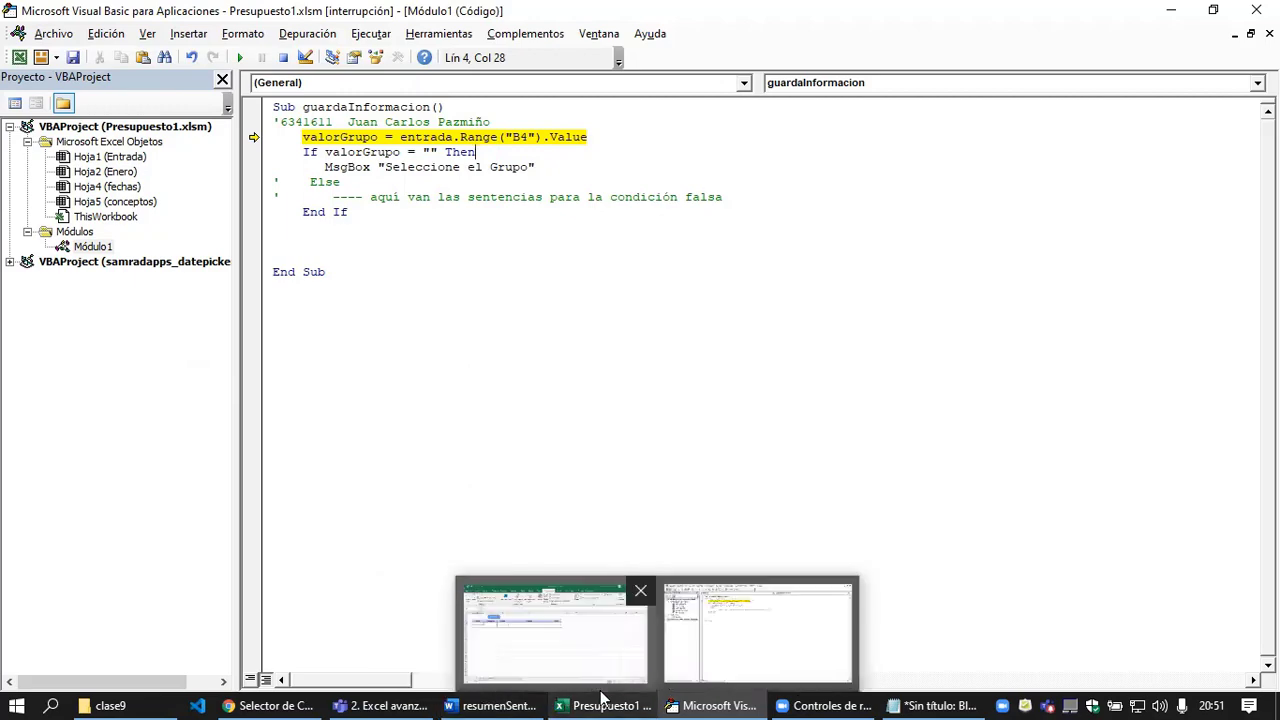
Step: Find the Sheets("Entrada") syntax in the Word macro notes, then select entrada on the valorGrupo line
click(510, 705)
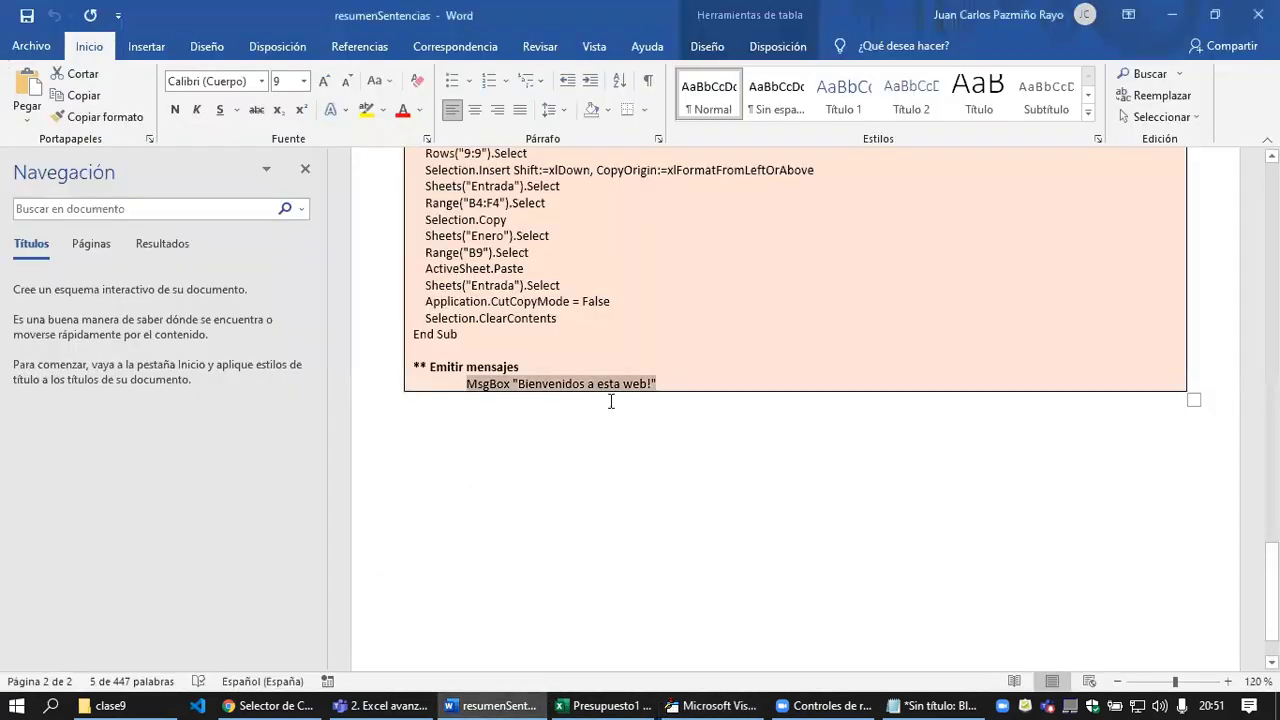
scroll(618, 390, up, 1)
scroll(624, 380, up, 2)
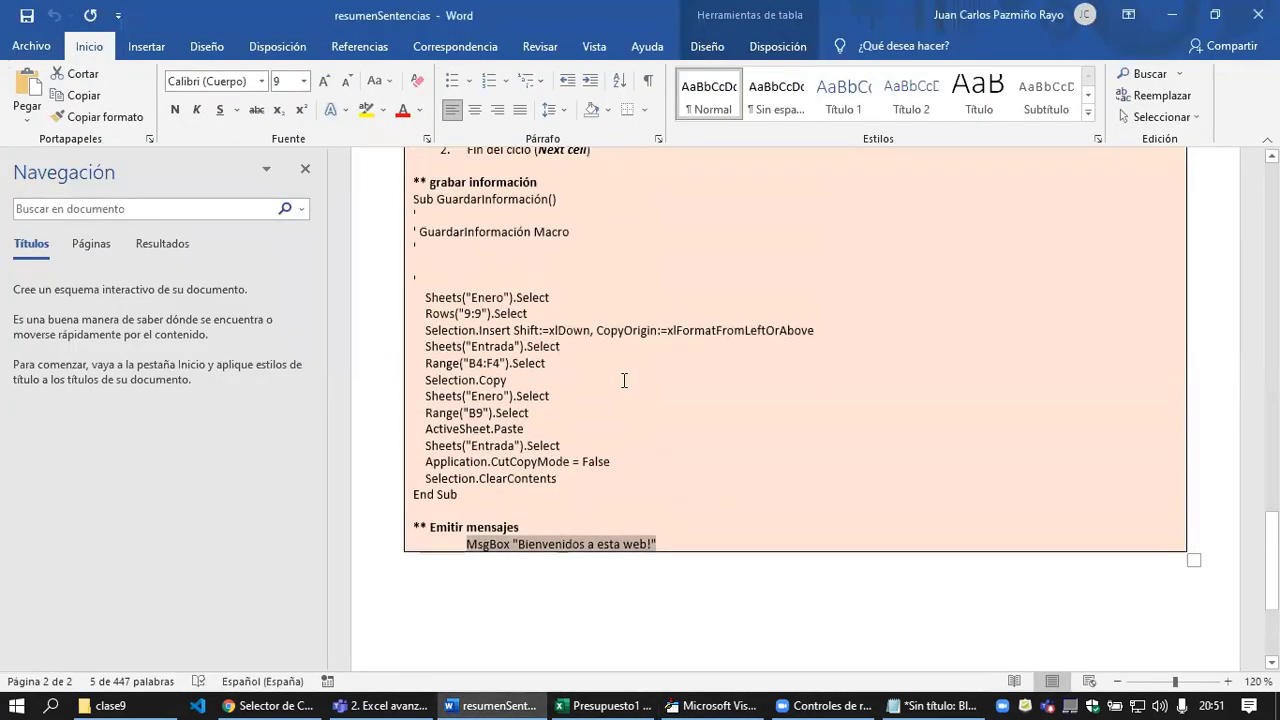
scroll(624, 380, up, 2)
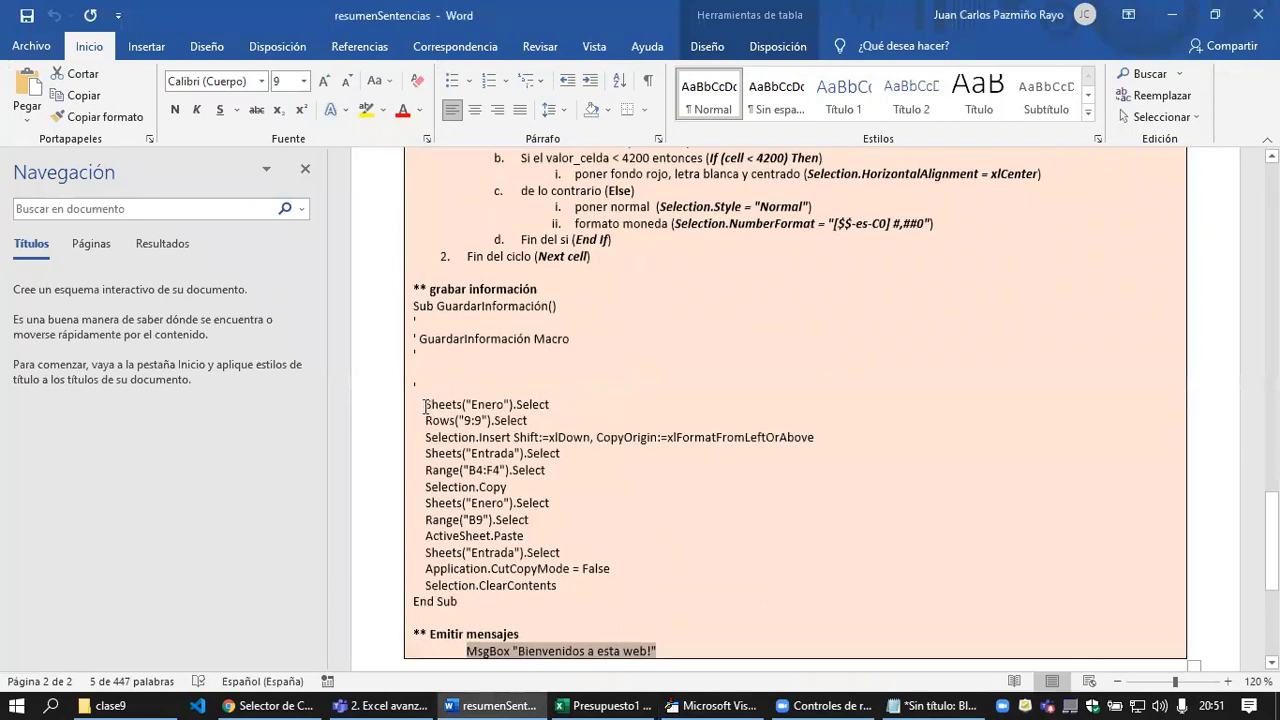
drag(424, 405, 504, 405)
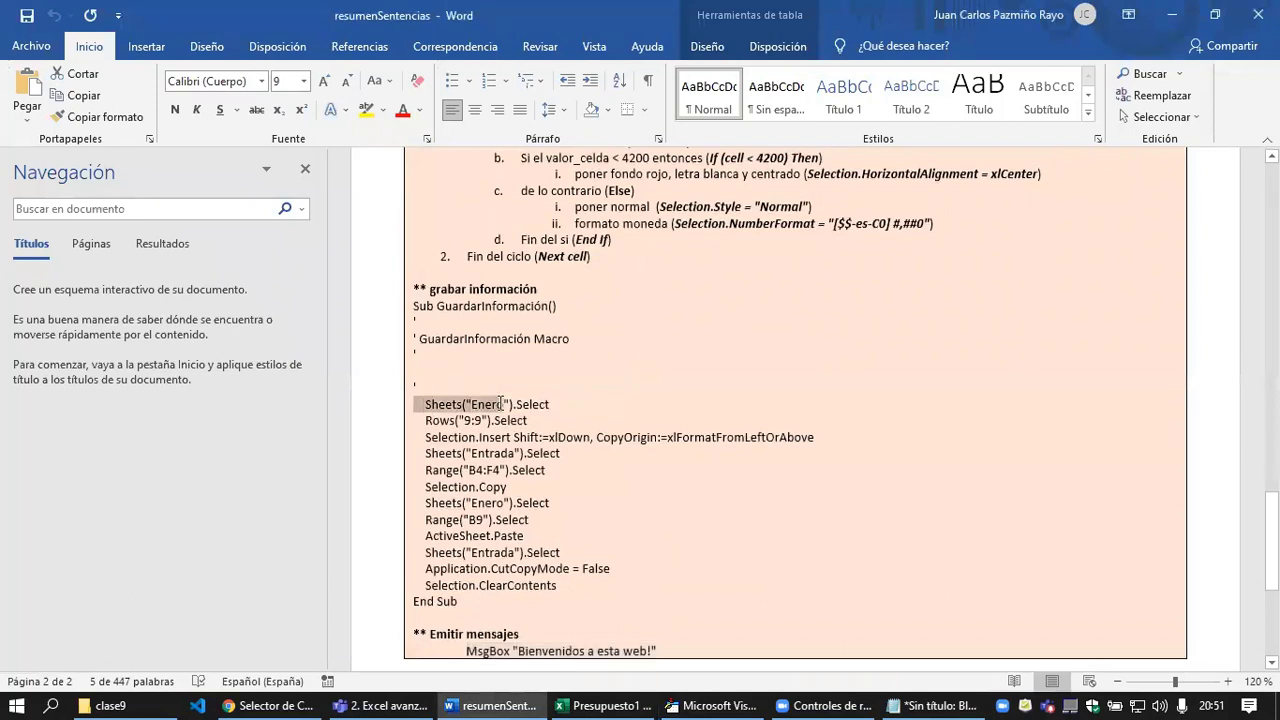
click(724, 446)
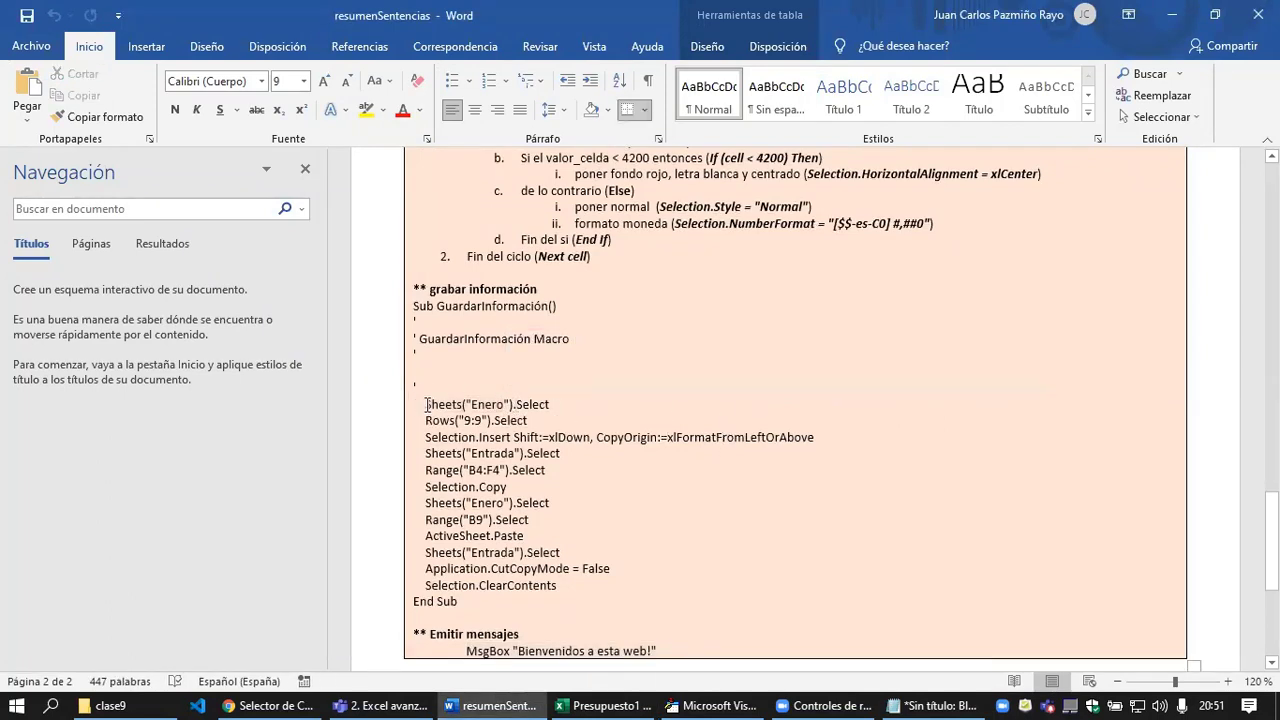
drag(424, 404, 512, 406)
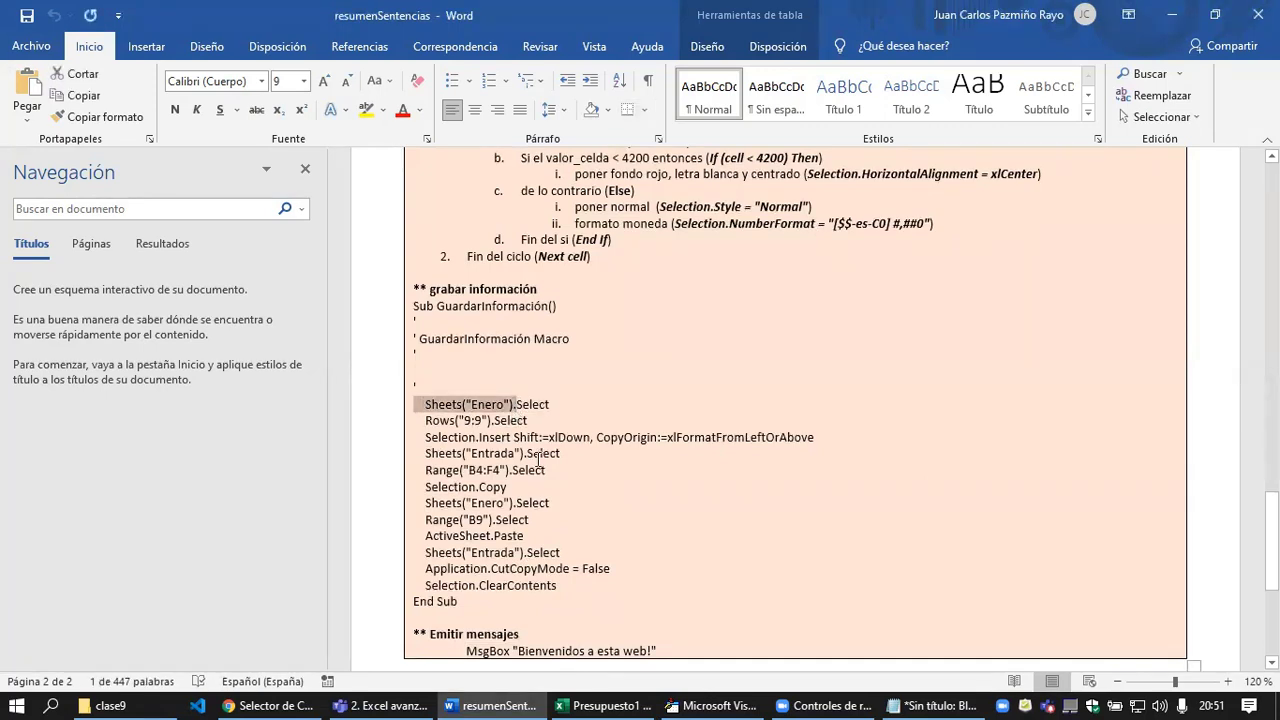
drag(425, 453, 521, 455)
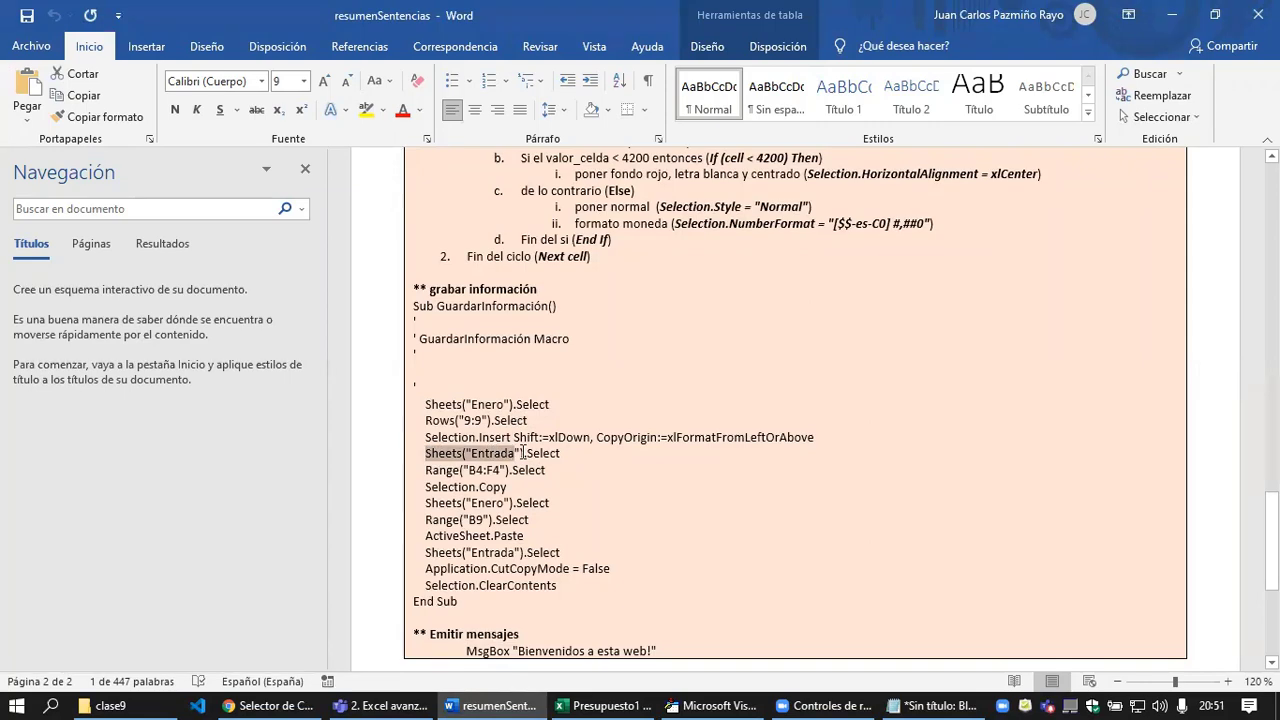
click(715, 705)
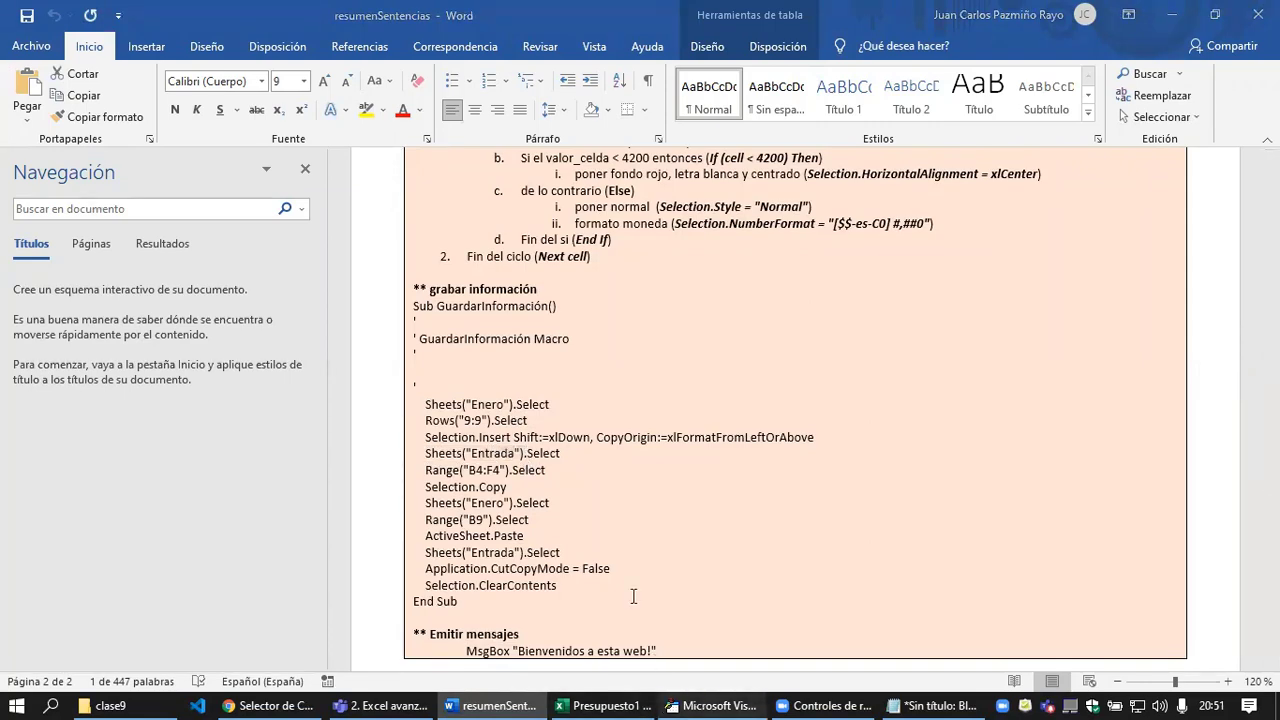
drag(401, 137, 456, 137)
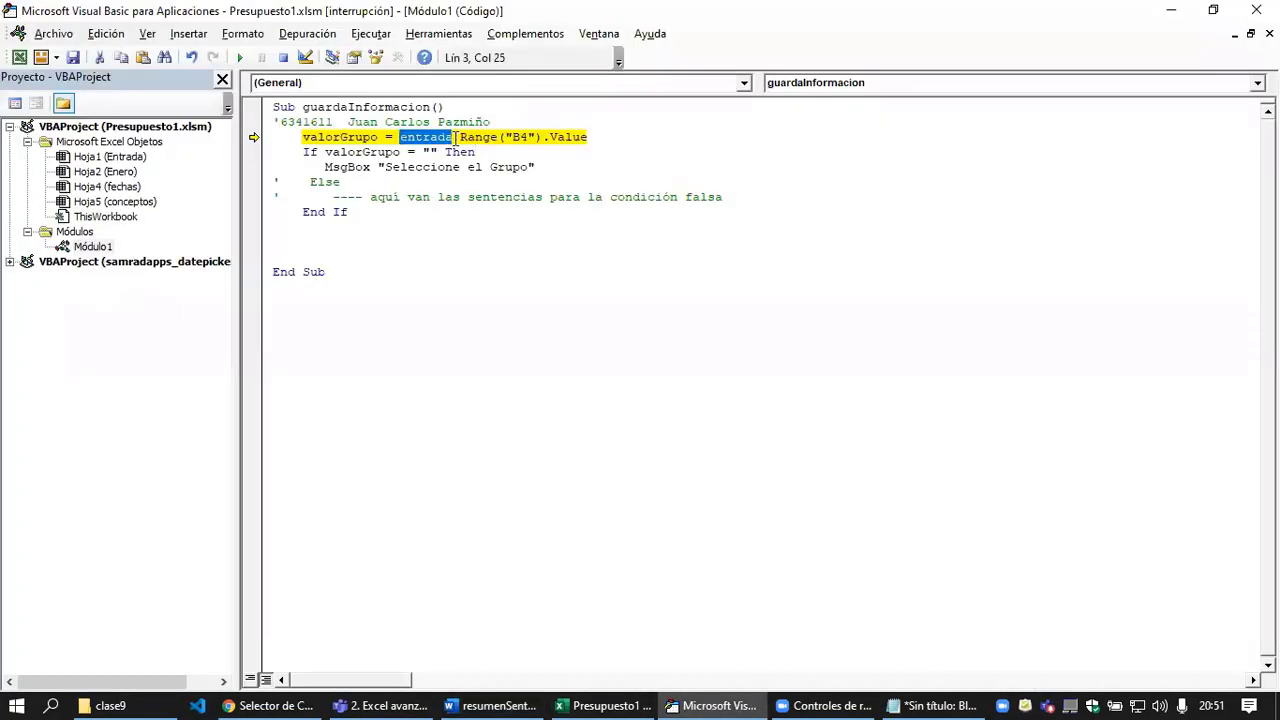
Step: Change entrada to Sheets("Entrada"), remove the doubled dot, and reset the paused macro
text(Sheets("Entrada").)
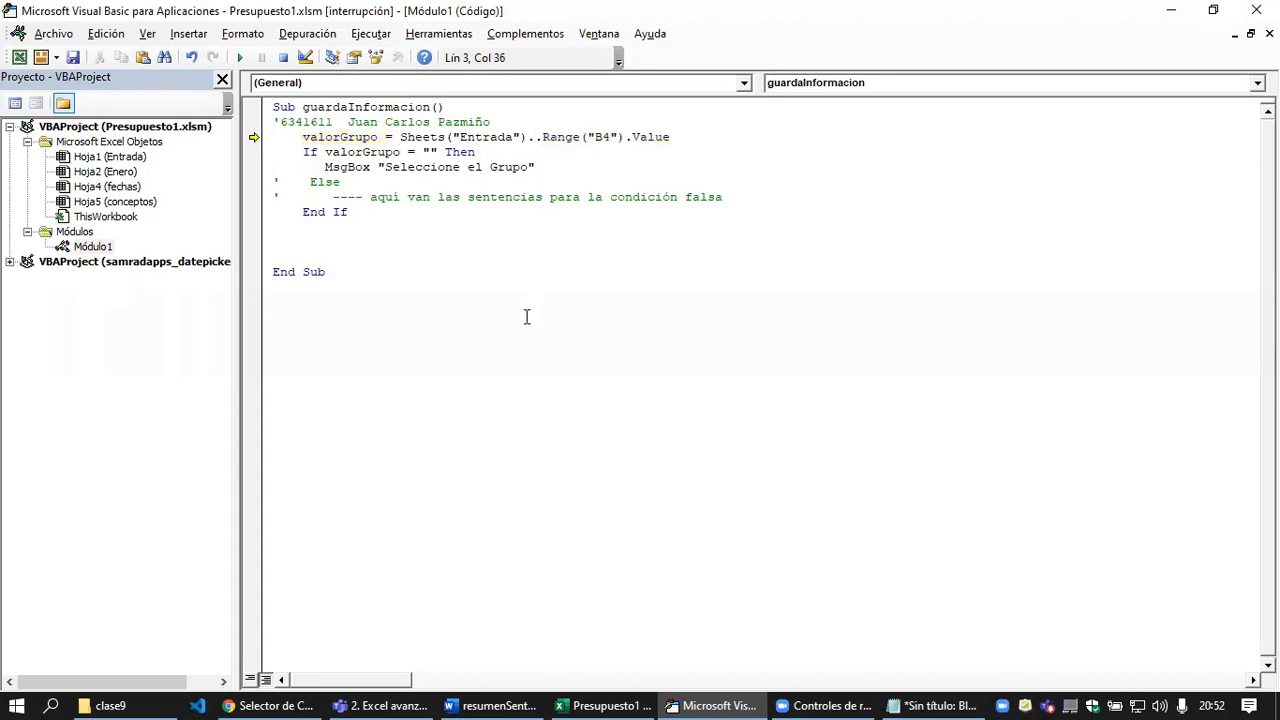
key(Delete)
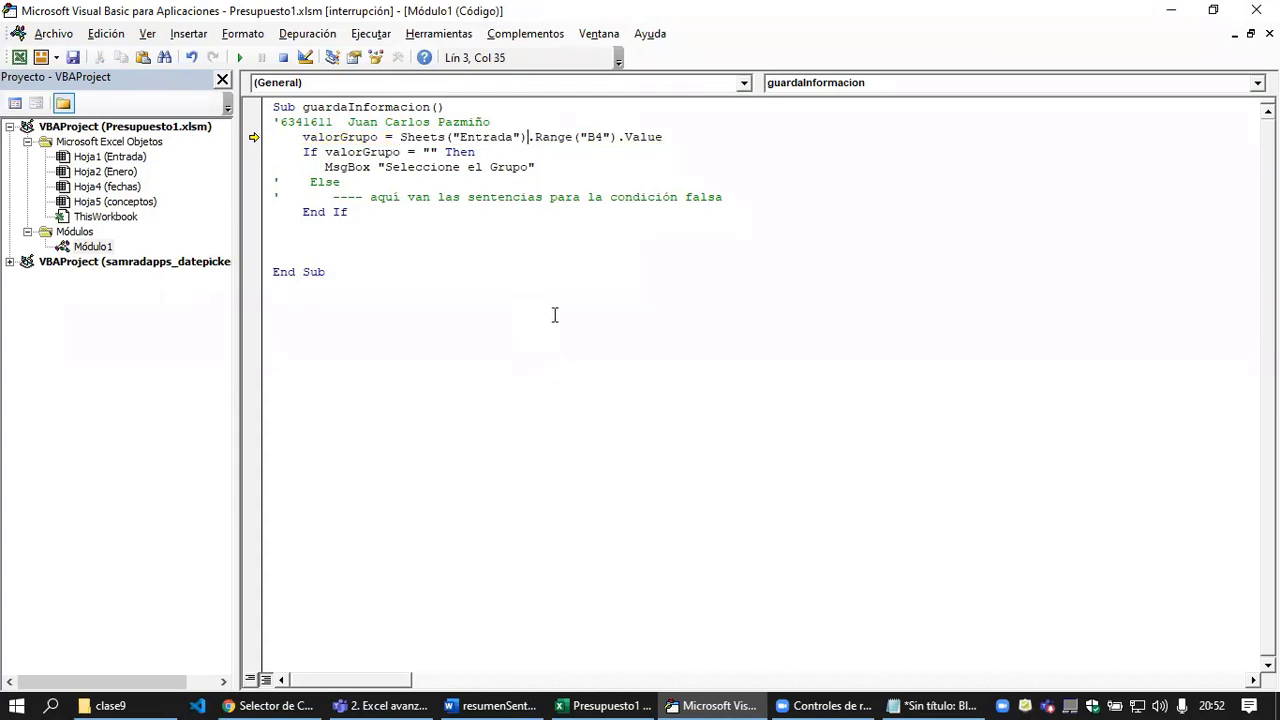
click(617, 183)
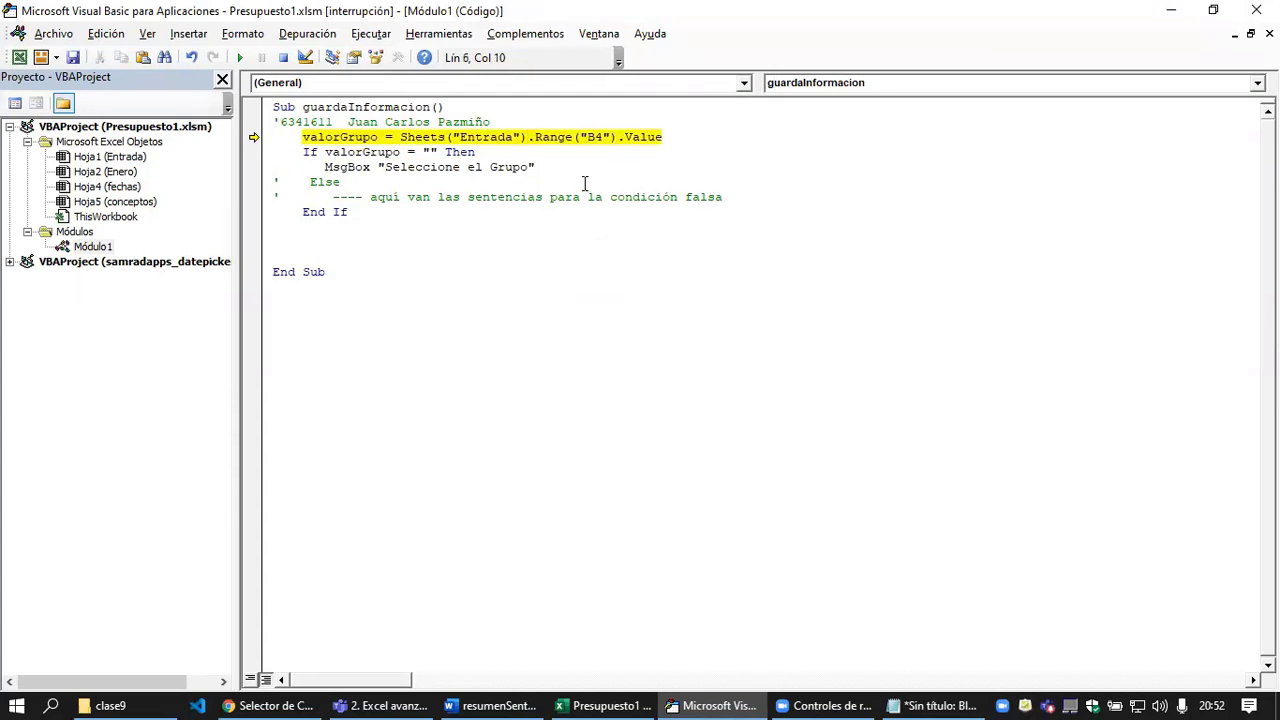
click(283, 57)
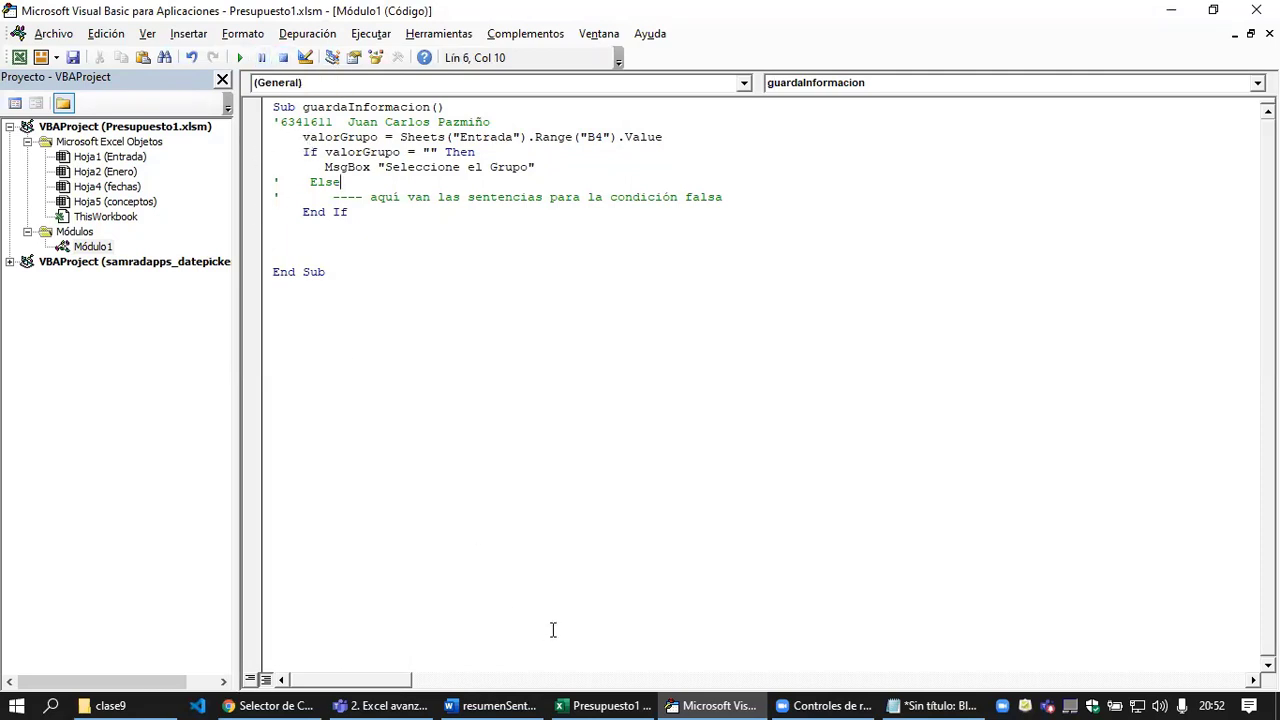
click(600, 705)
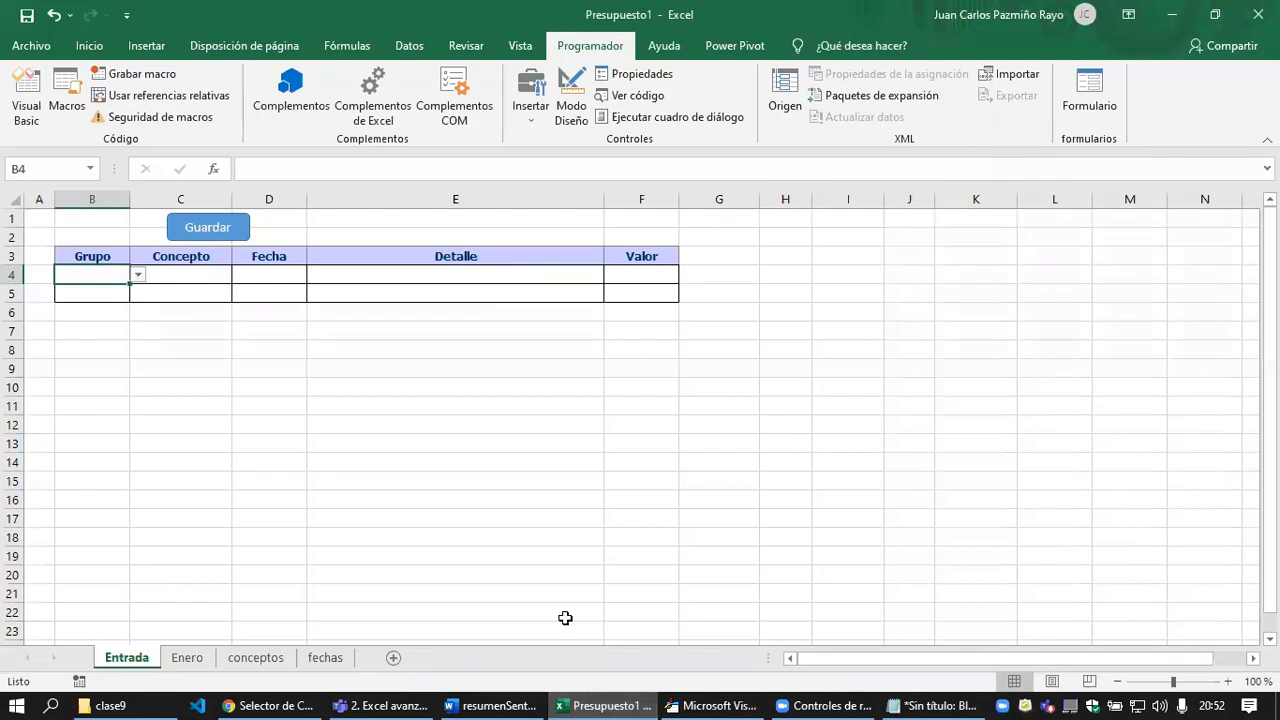
Step: Run Guardar with Grupo empty, dismiss the warning, then choose Tiendas in B4
click(210, 232)
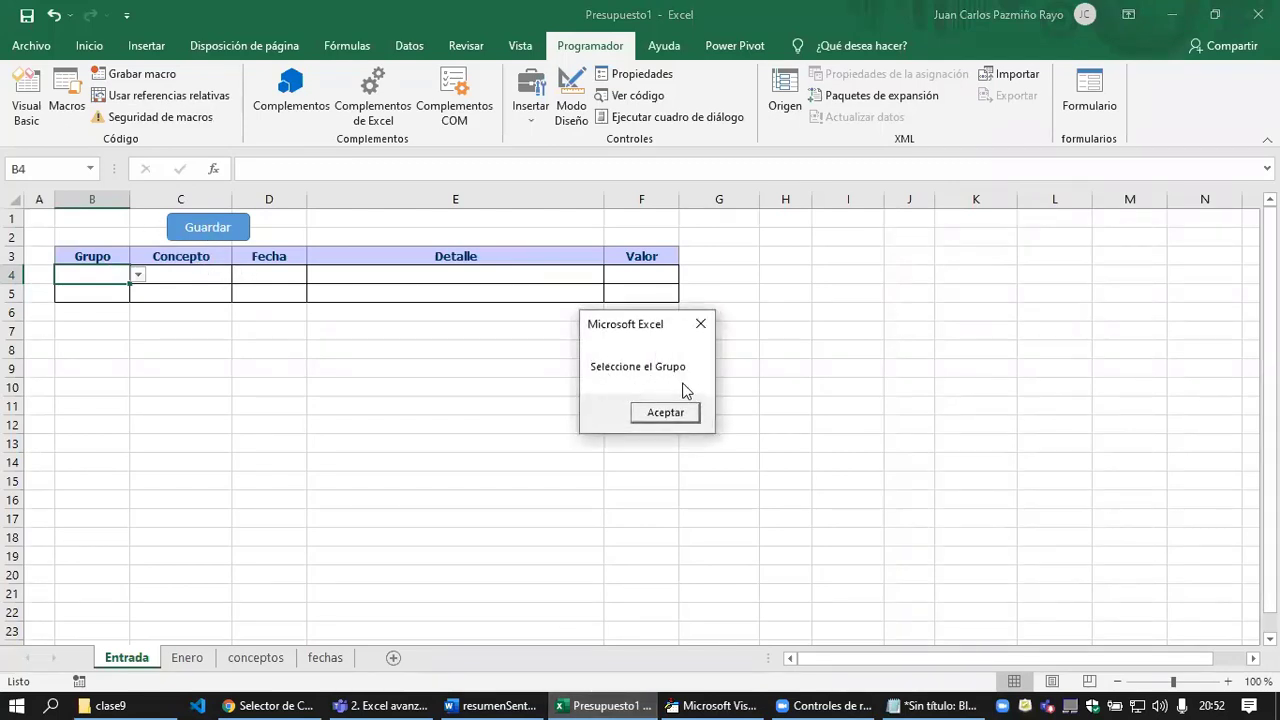
click(669, 412)
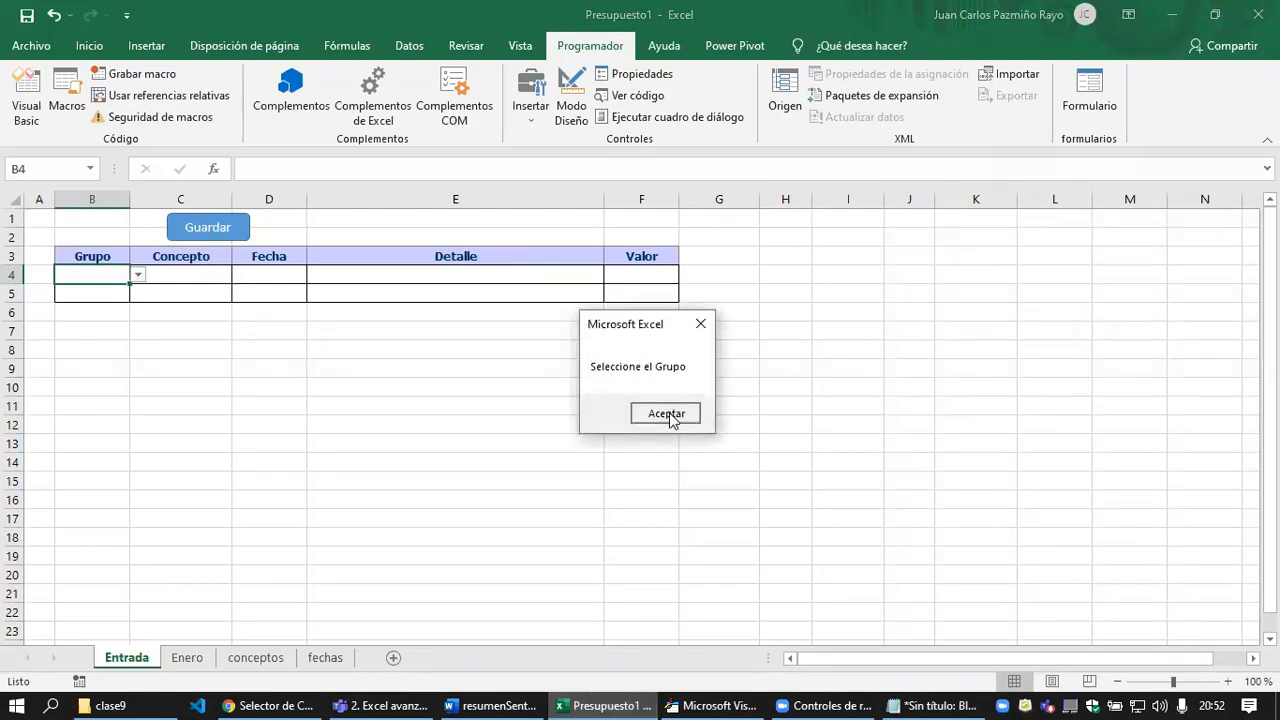
click(145, 275)
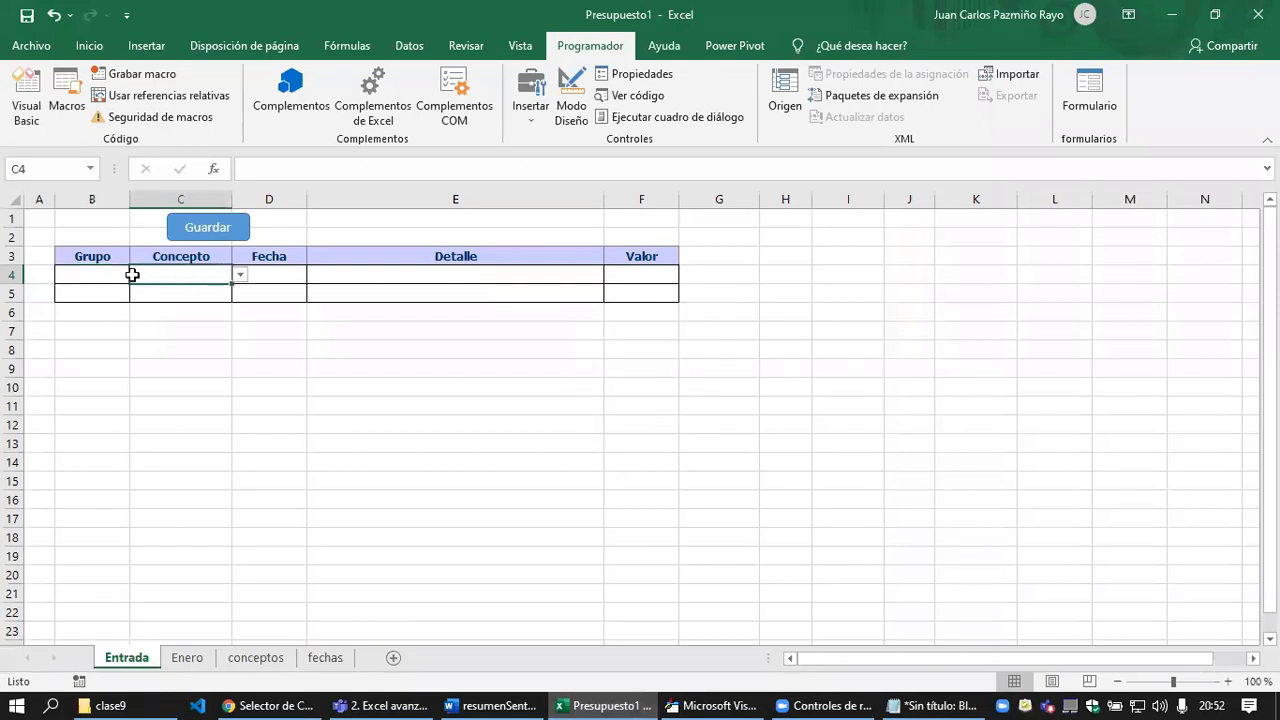
click(105, 275)
click(138, 275)
click(80, 303)
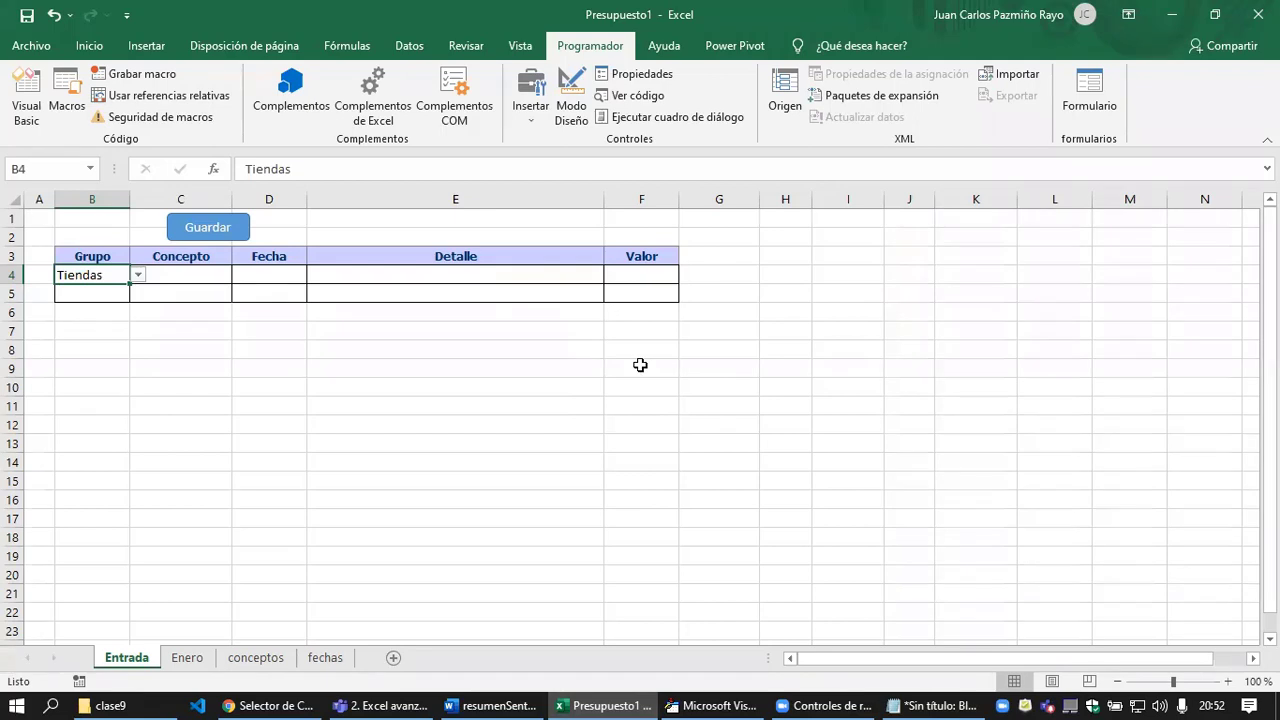
Step: Clear B4 and run Guardar again to confirm "Seleccione el Grupo" appears
click(728, 697)
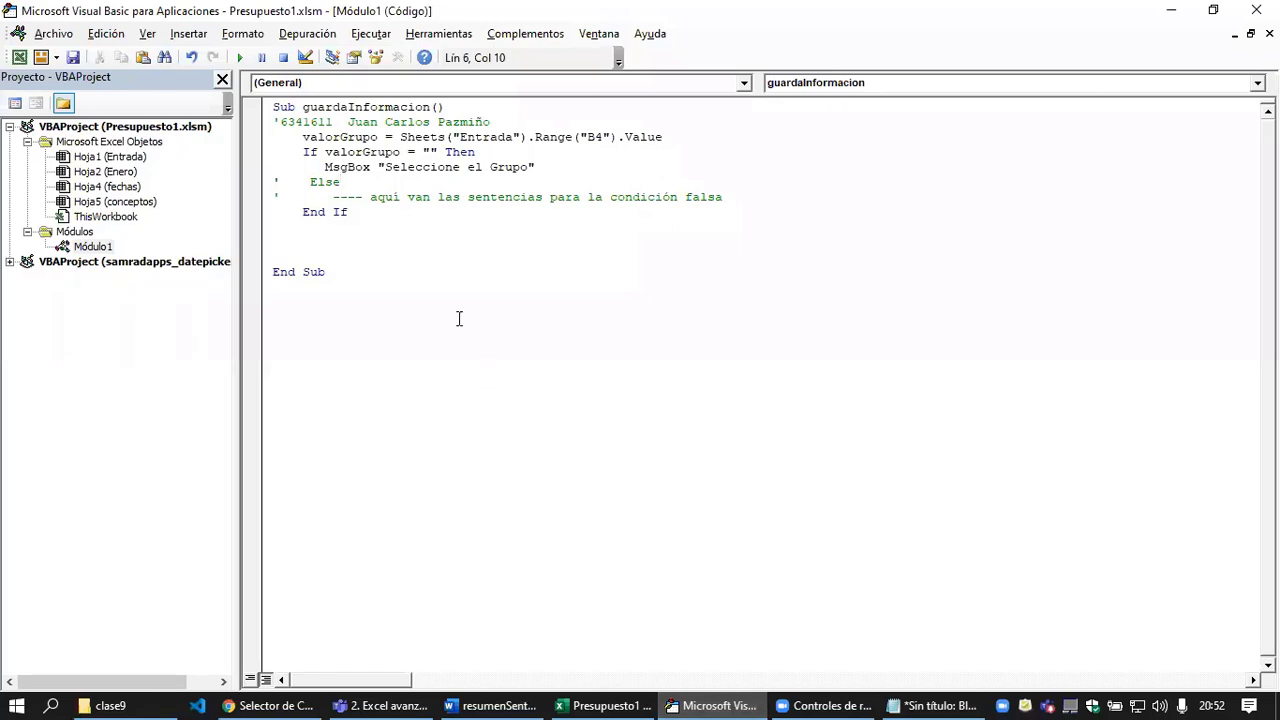
drag(352, 213, 253, 150)
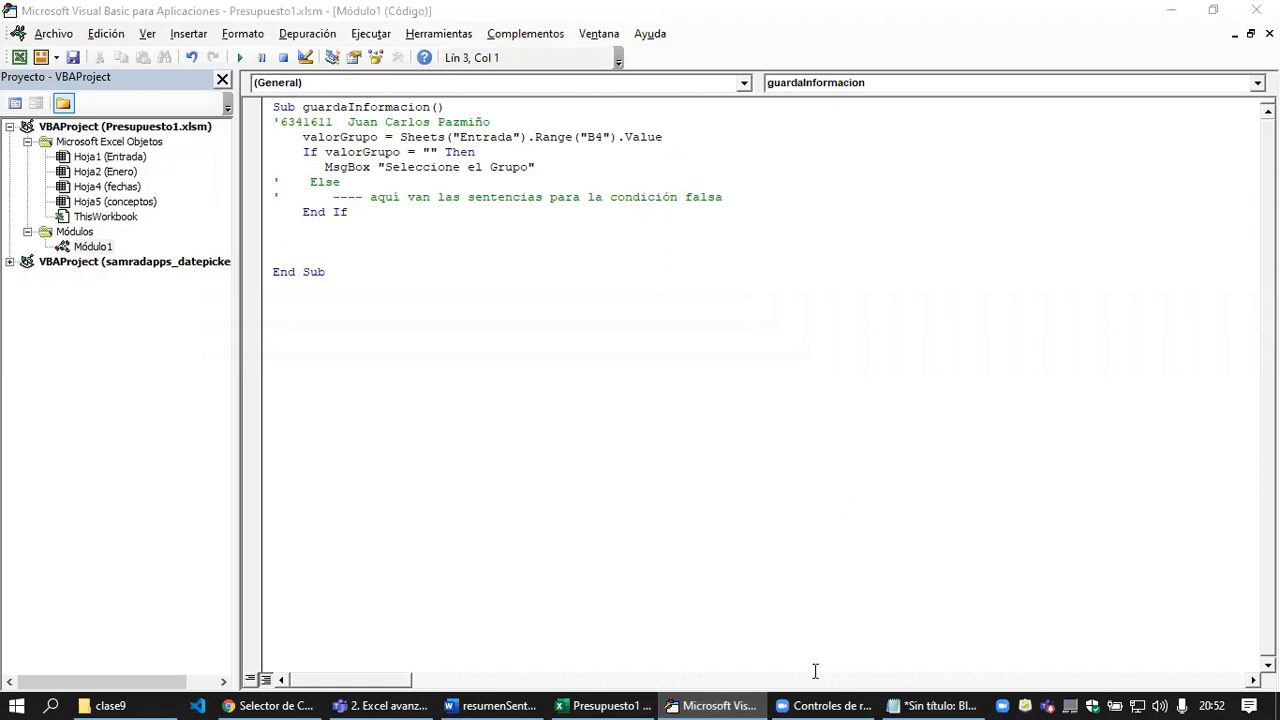
click(605, 705)
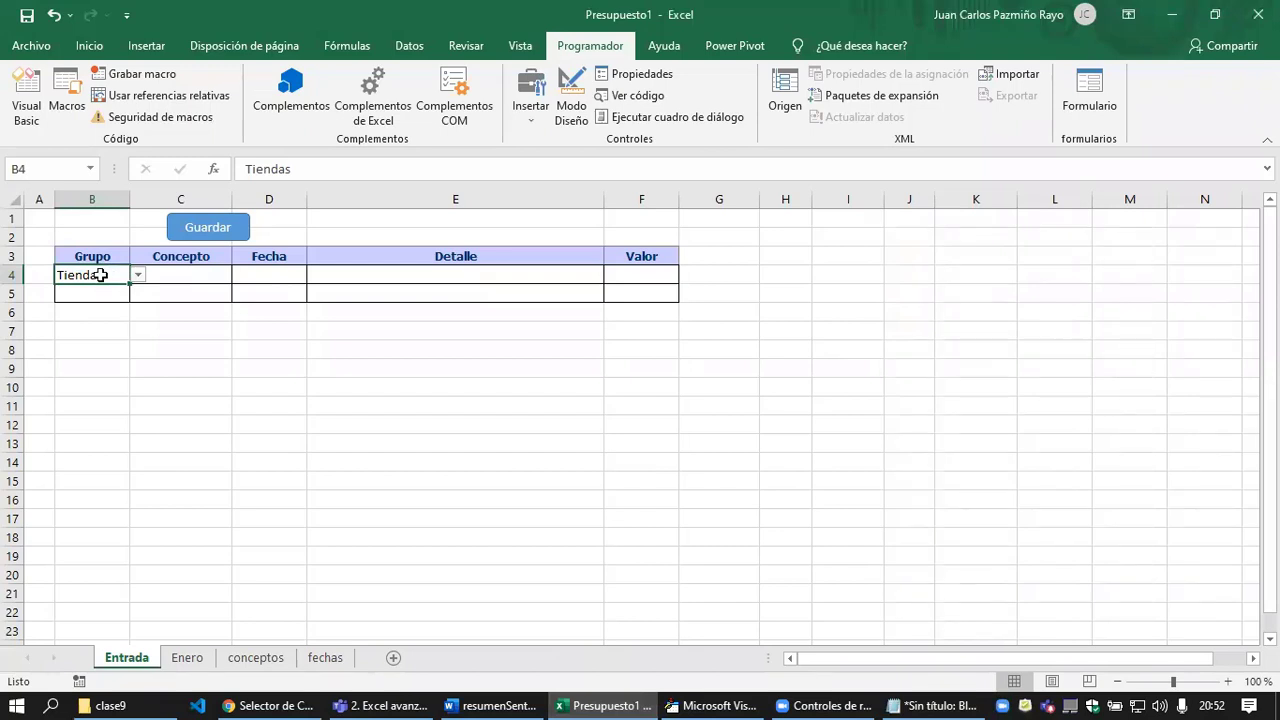
key(Delete)
click(207, 229)
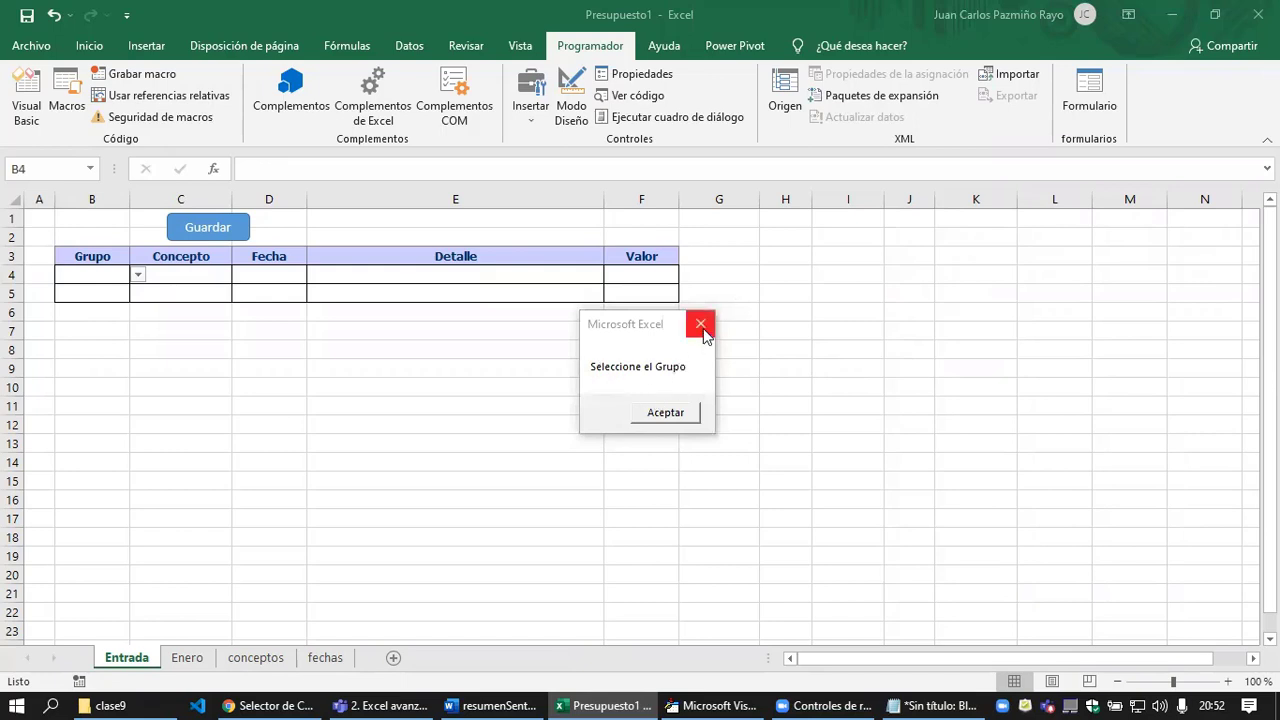
click(703, 325)
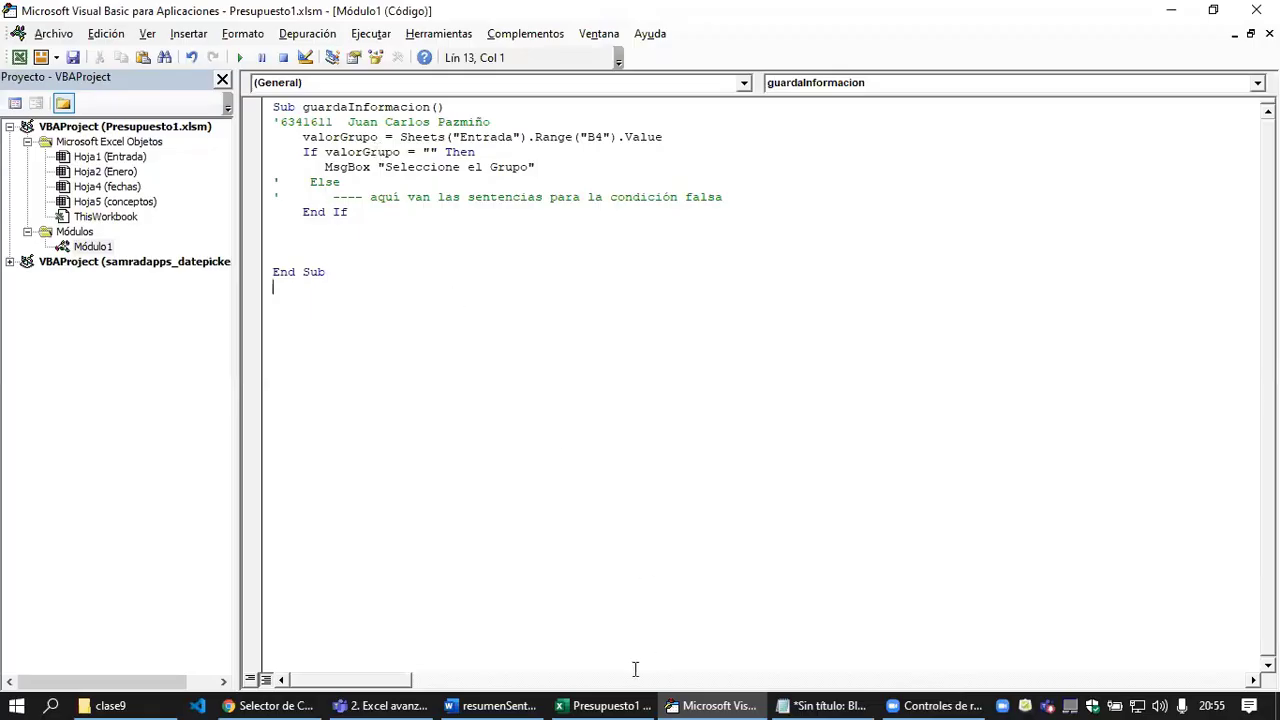
click(605, 705)
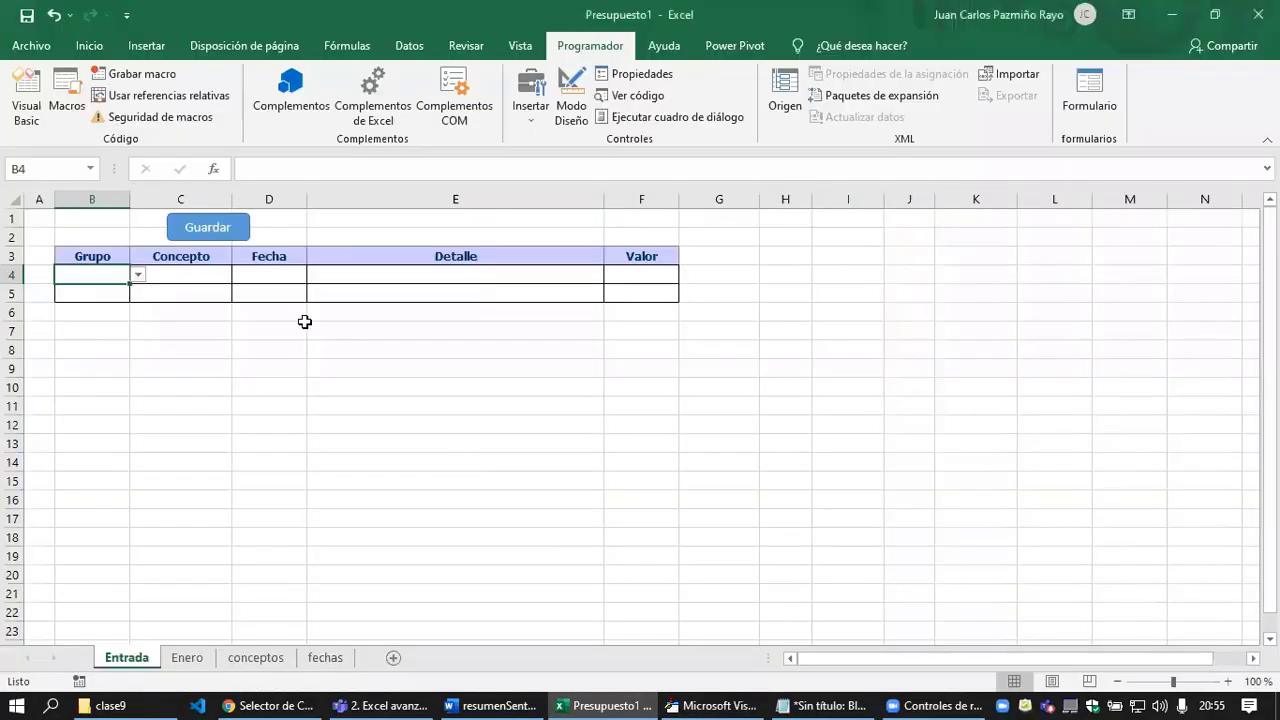
click(200, 274)
click(720, 700)
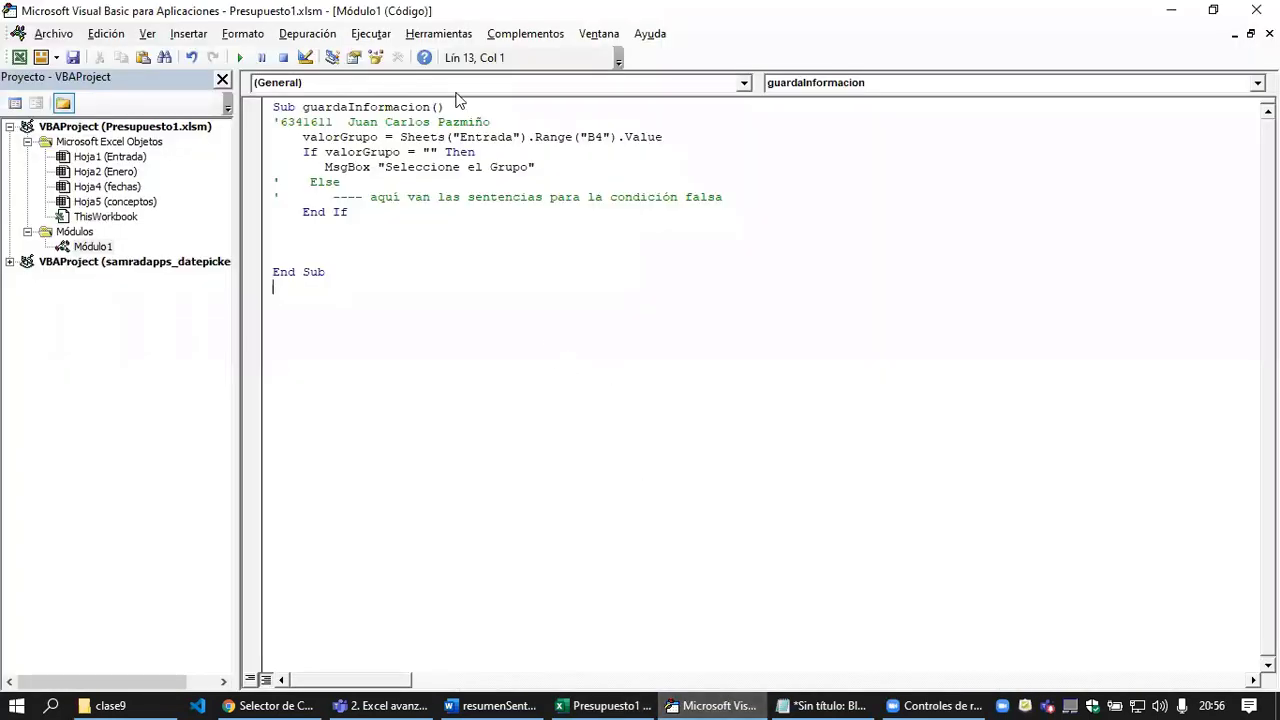
Step: Duplicate the valorGrupo line as valorConcepto reading C4, and tab-align valorGrupo's equals sign
drag(491, 121, 680, 133)
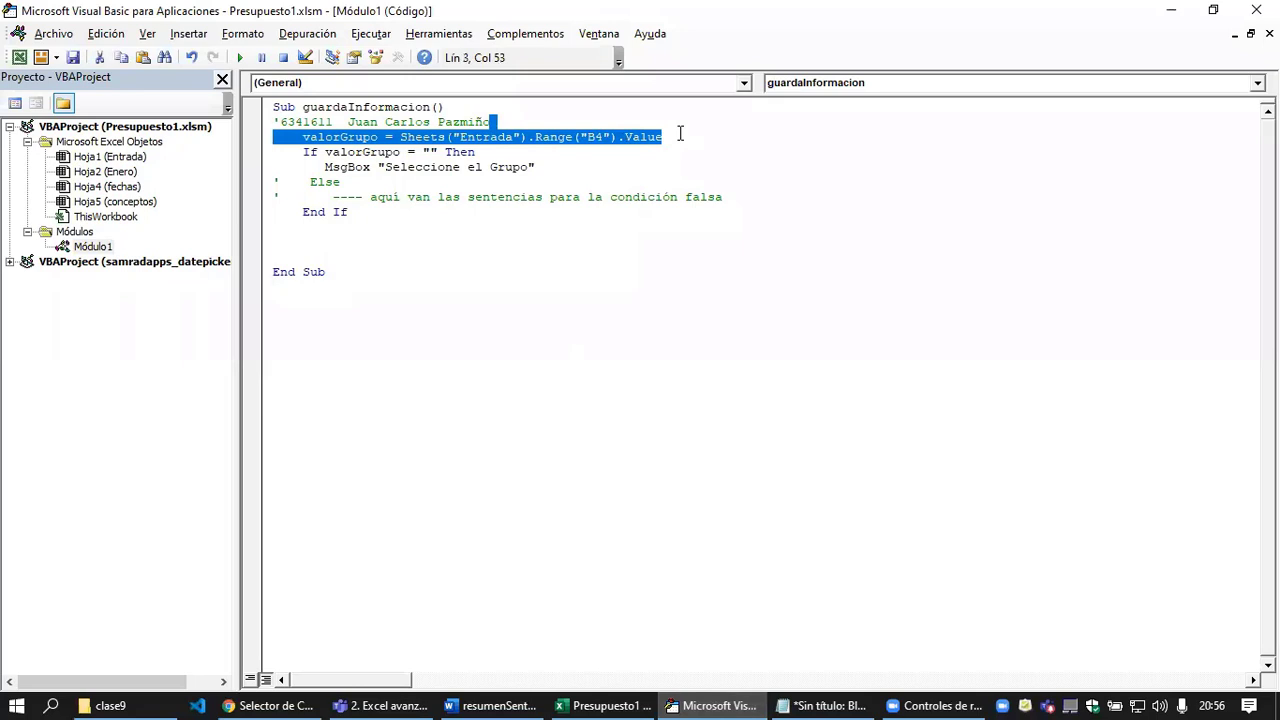
click(680, 135)
text(valorGrupo = Sheets("Entrada").Range("B4").Value)
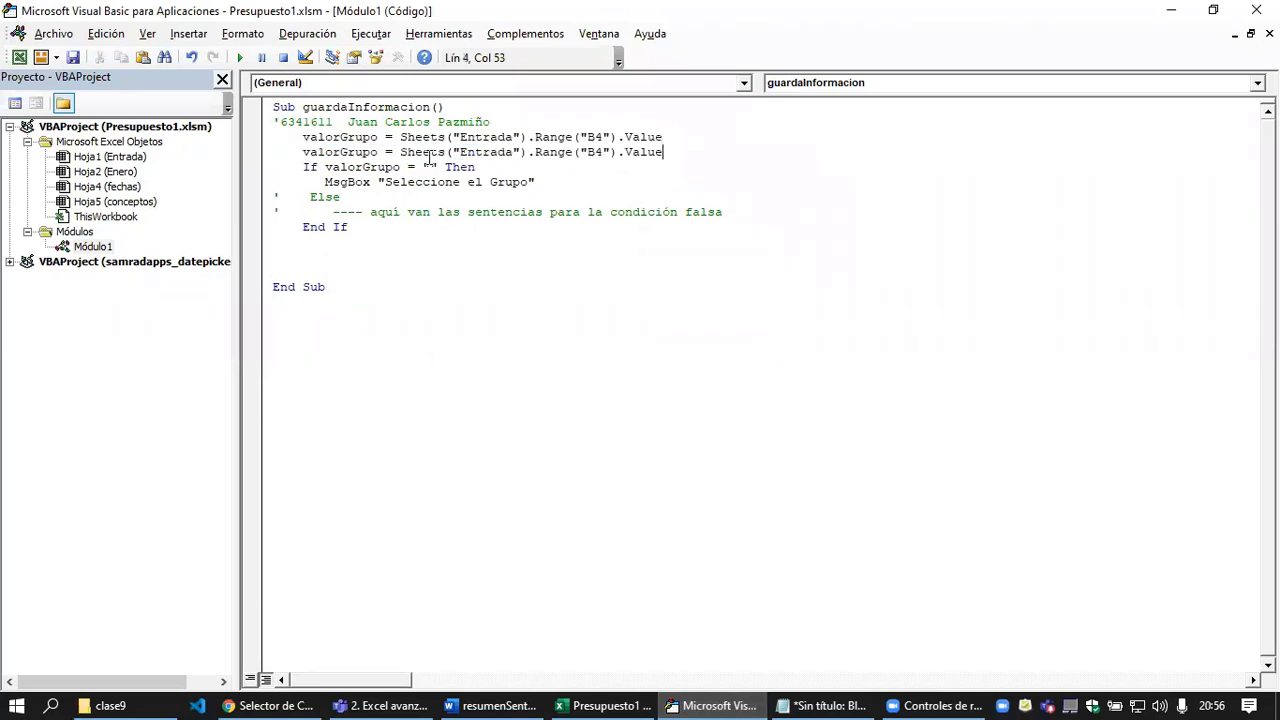
drag(340, 152, 385, 152)
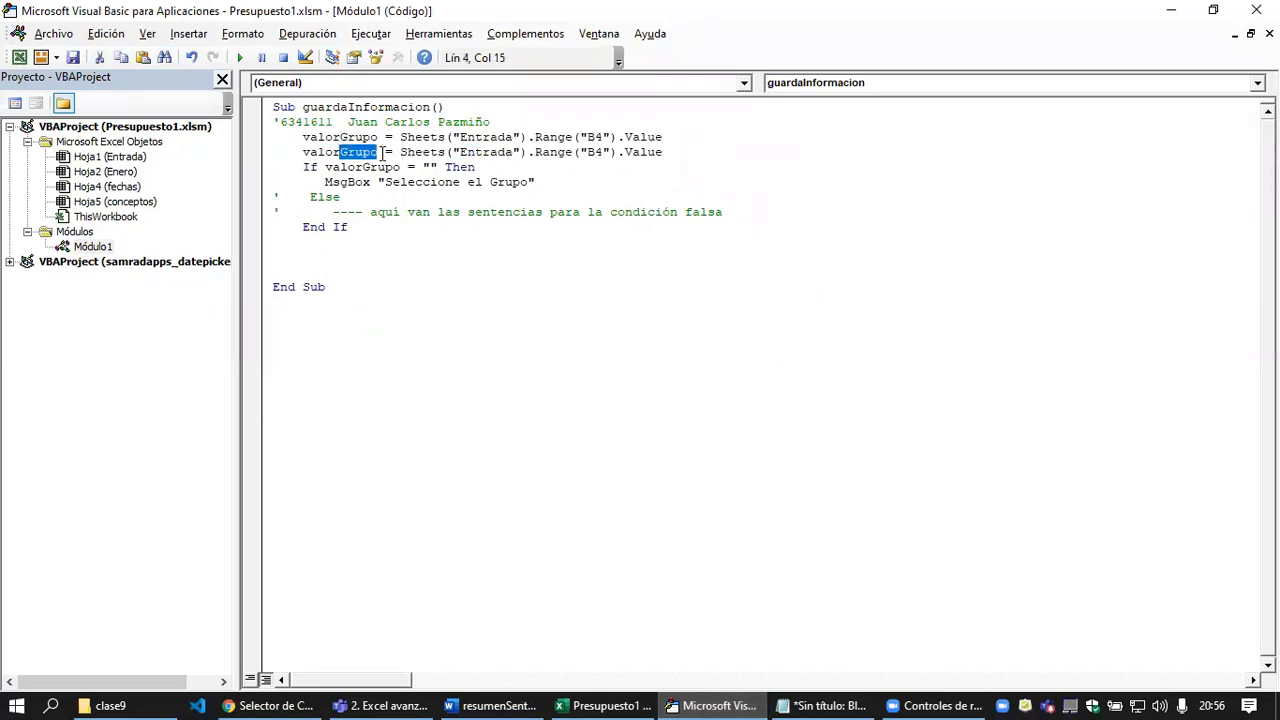
text(Conc)
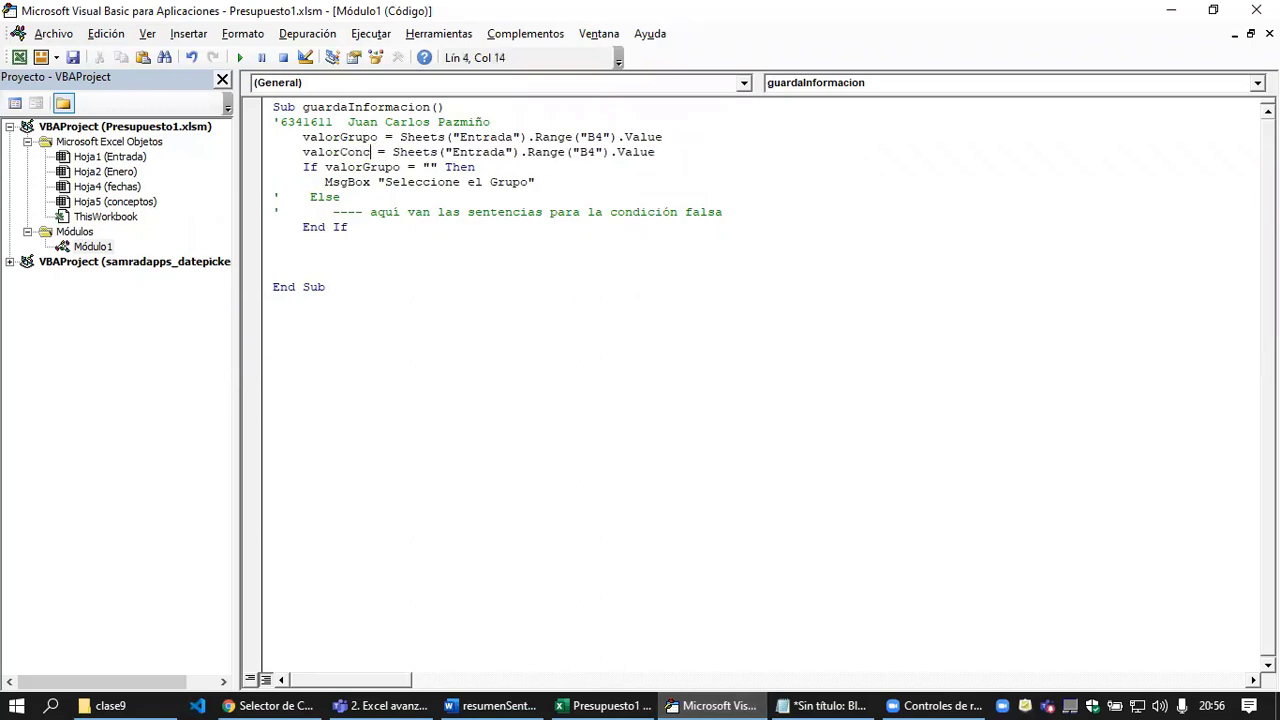
text(epto)
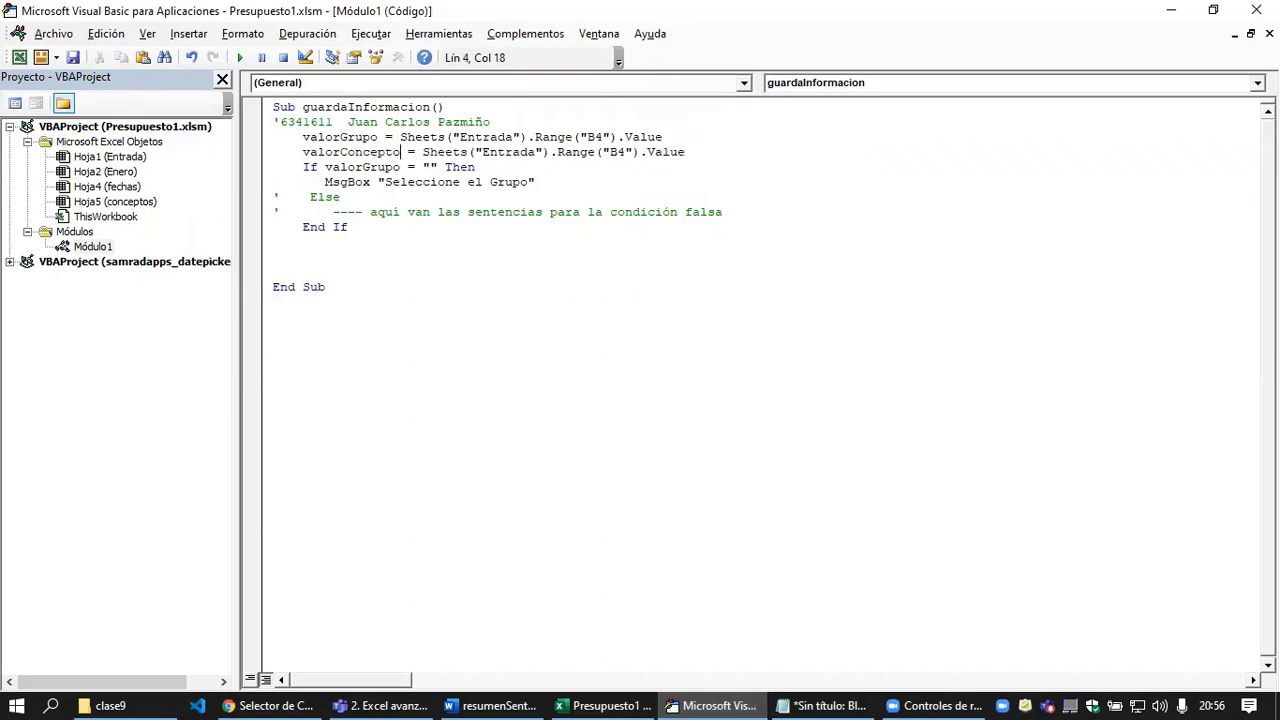
click(618, 151)
key(BackSpace)
text(C)
click(400, 137)
click(386, 137)
key(Tab)
key(Tab)
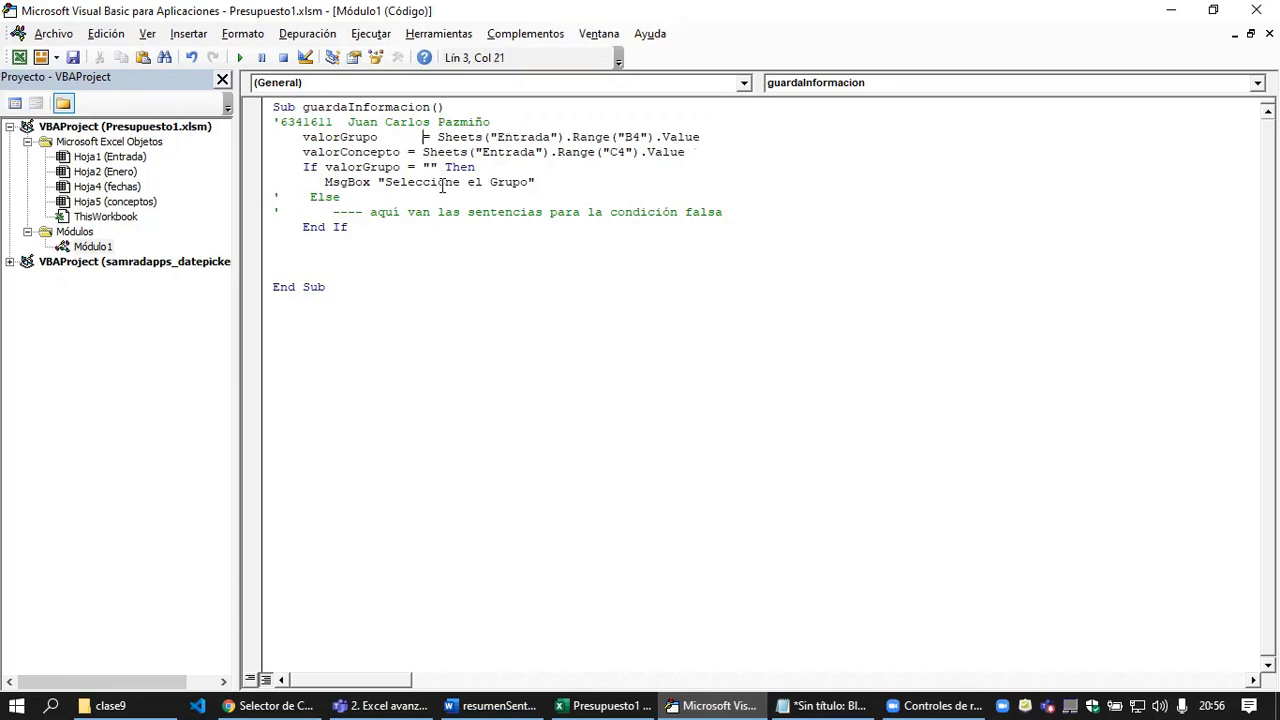
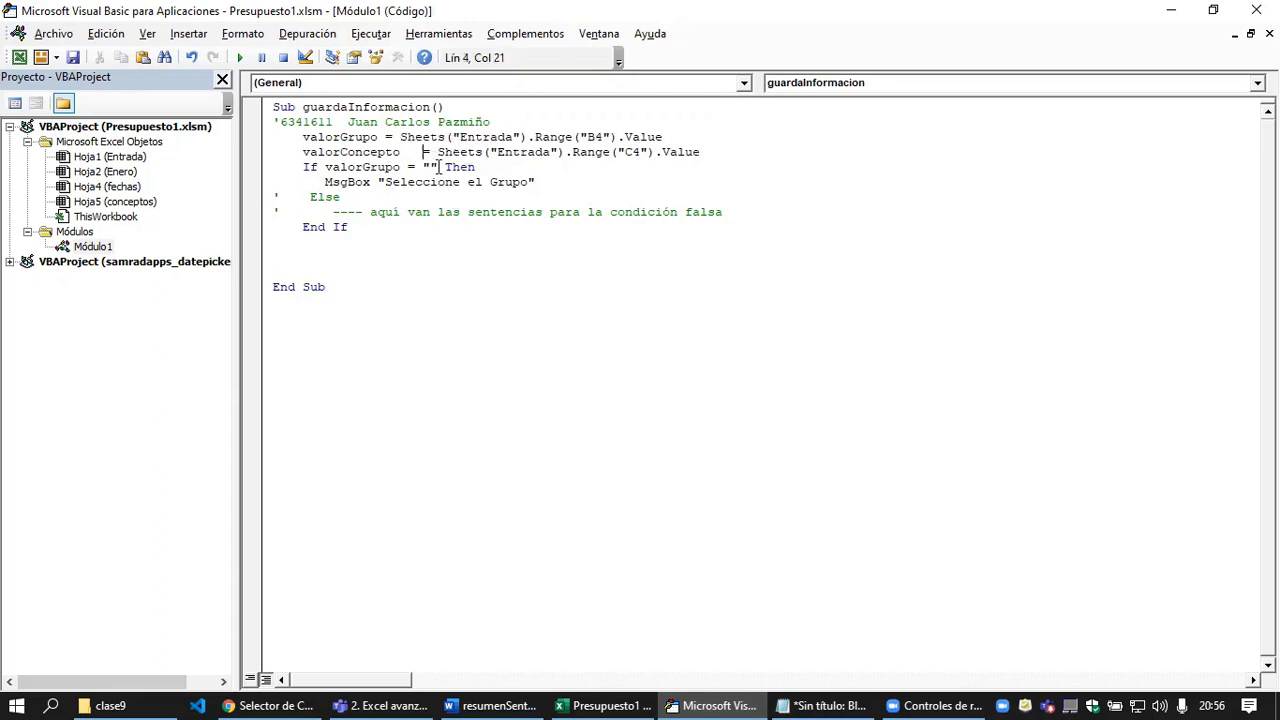
Step: Tidy the spacing in the valorConcepto and valorGrupo assignment lines
key(Tab)
click(390, 137)
key(Tab)
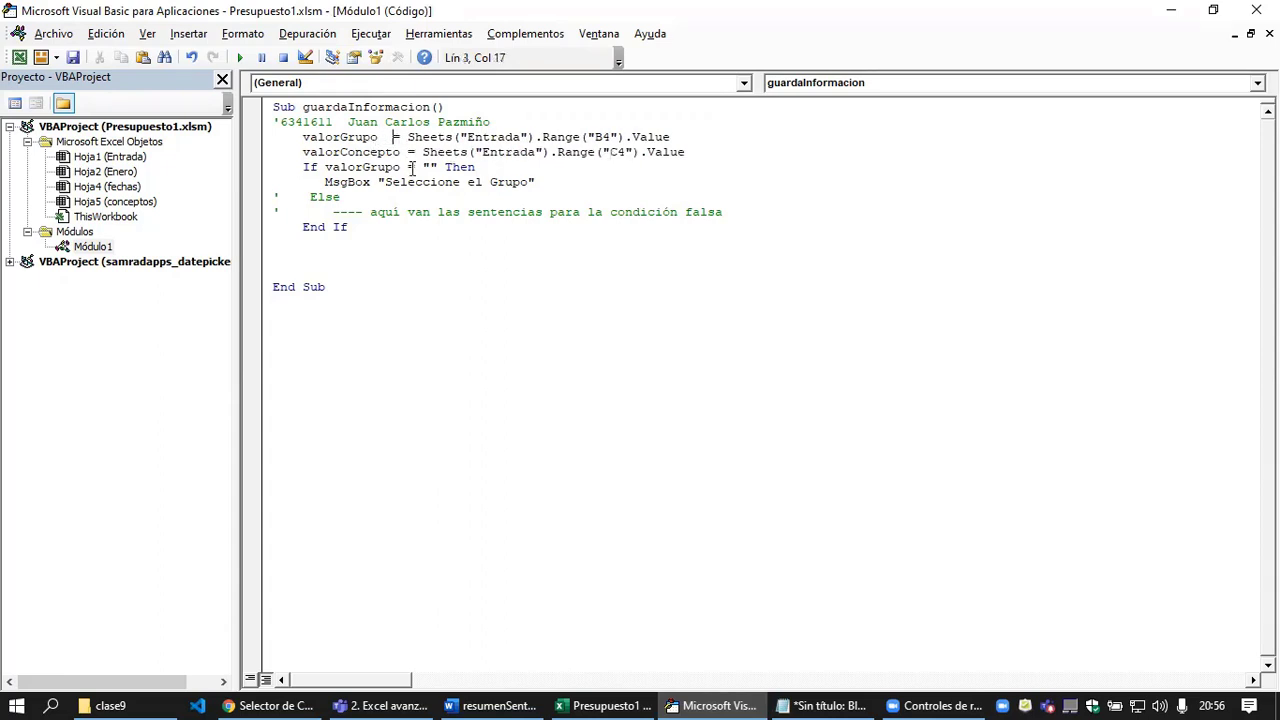
click(481, 262)
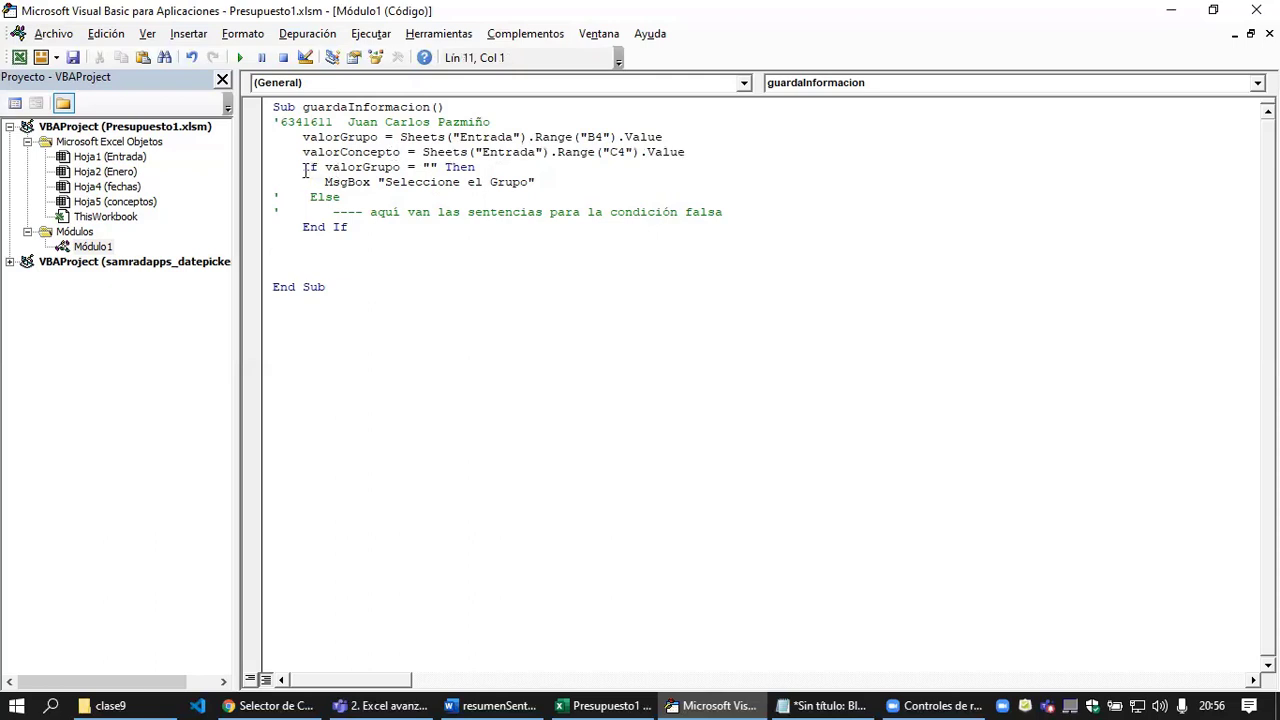
Step: Select the If/MsgBox lines for reuse, uncomment Else, and delete its placeholder comment
drag(306, 170, 538, 180)
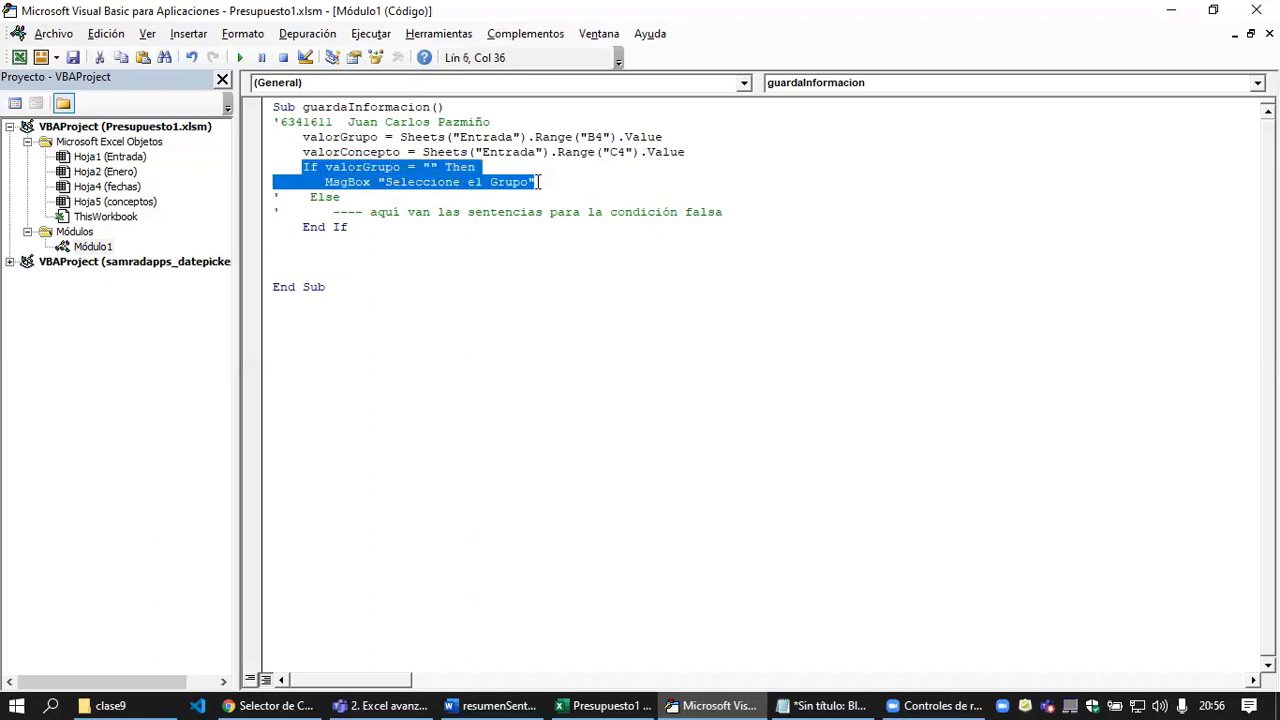
click(275, 199)
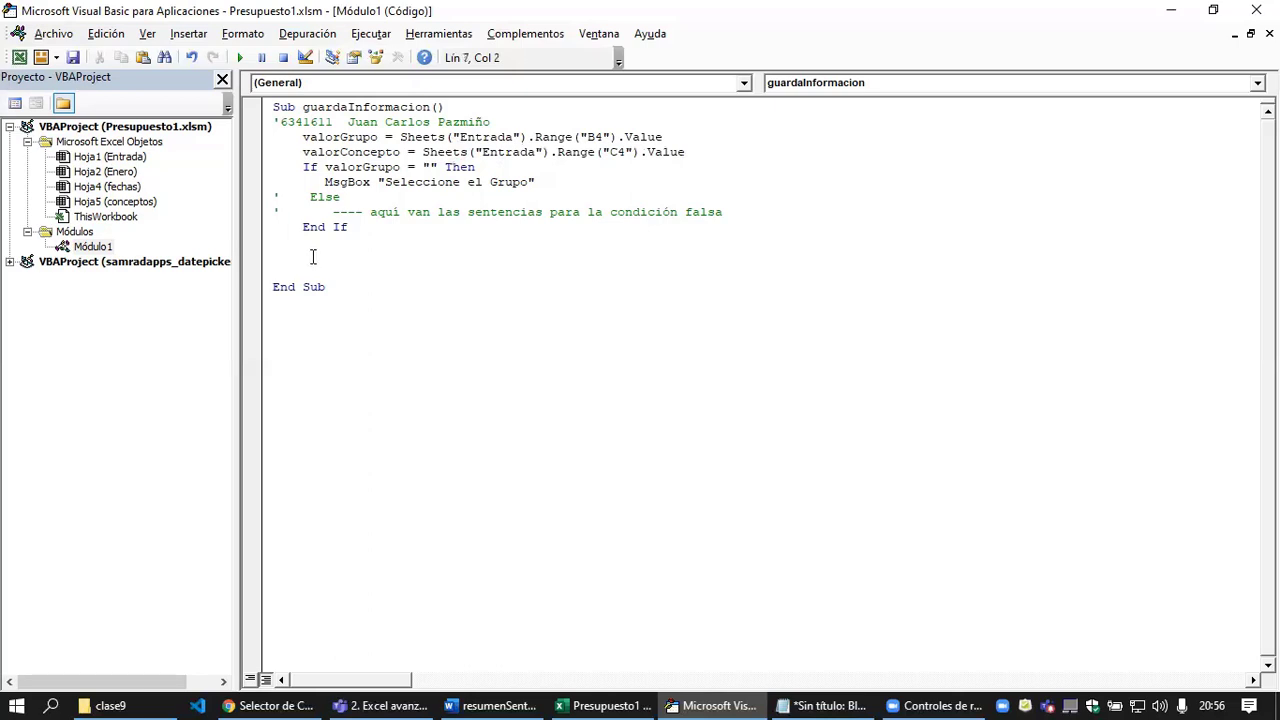
key(Delete)
drag(277, 211, 751, 211)
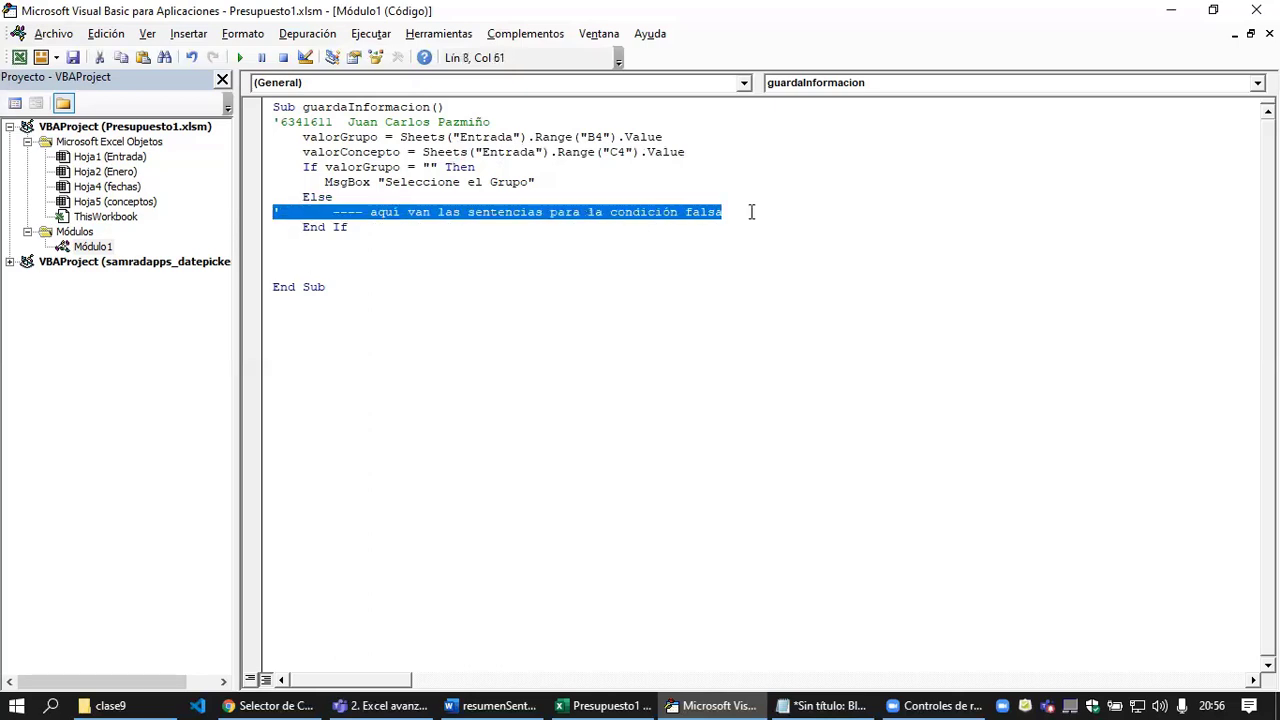
key(Delete)
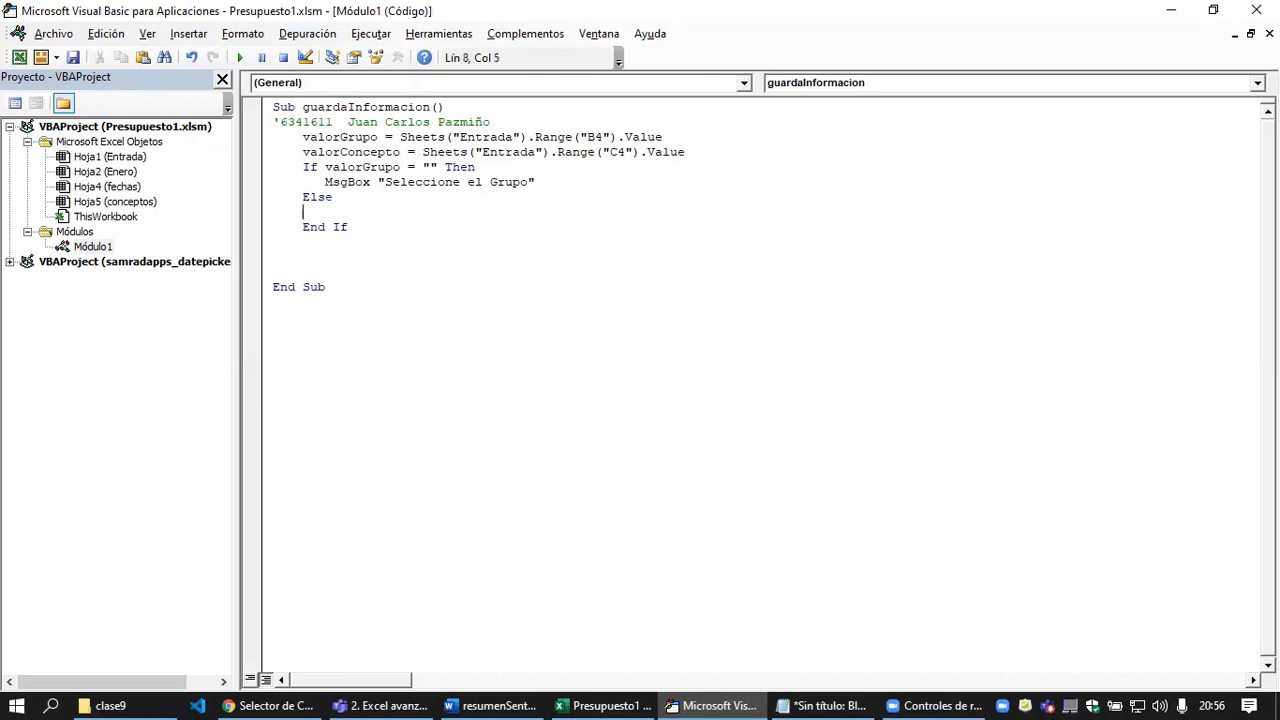
Step: Paste the If/MsgBox check into the Else branch, indent it, and close it with End If
text(If valorGrupo = "" Then        MsgBox "Seleccione el Grupo")
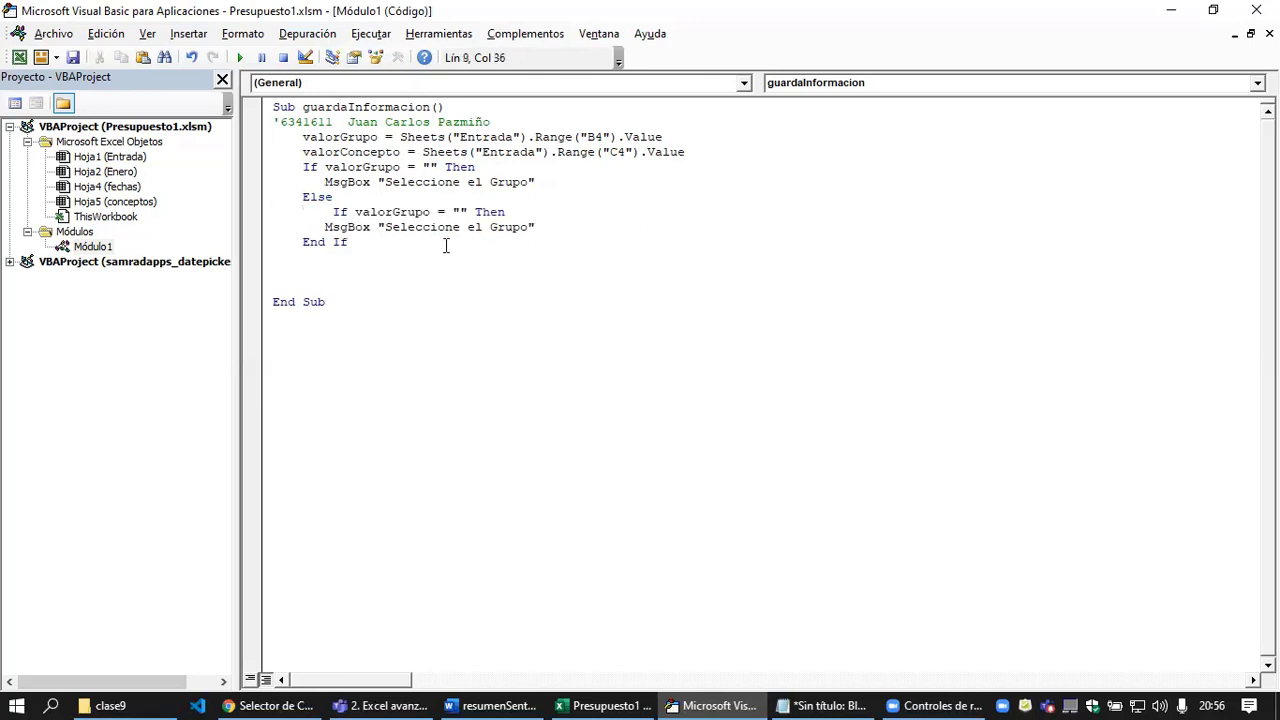
click(326, 224)
key(Tab)
key(Tab)
drag(302, 241, 356, 241)
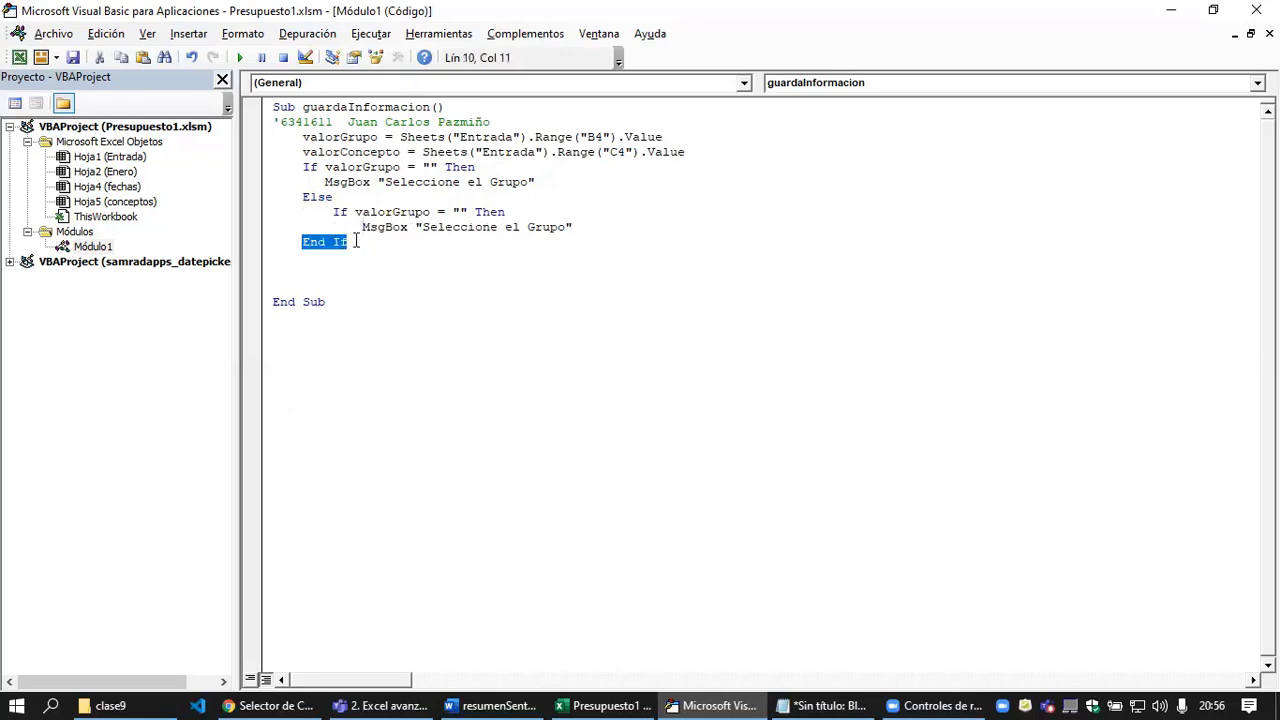
click(590, 227)
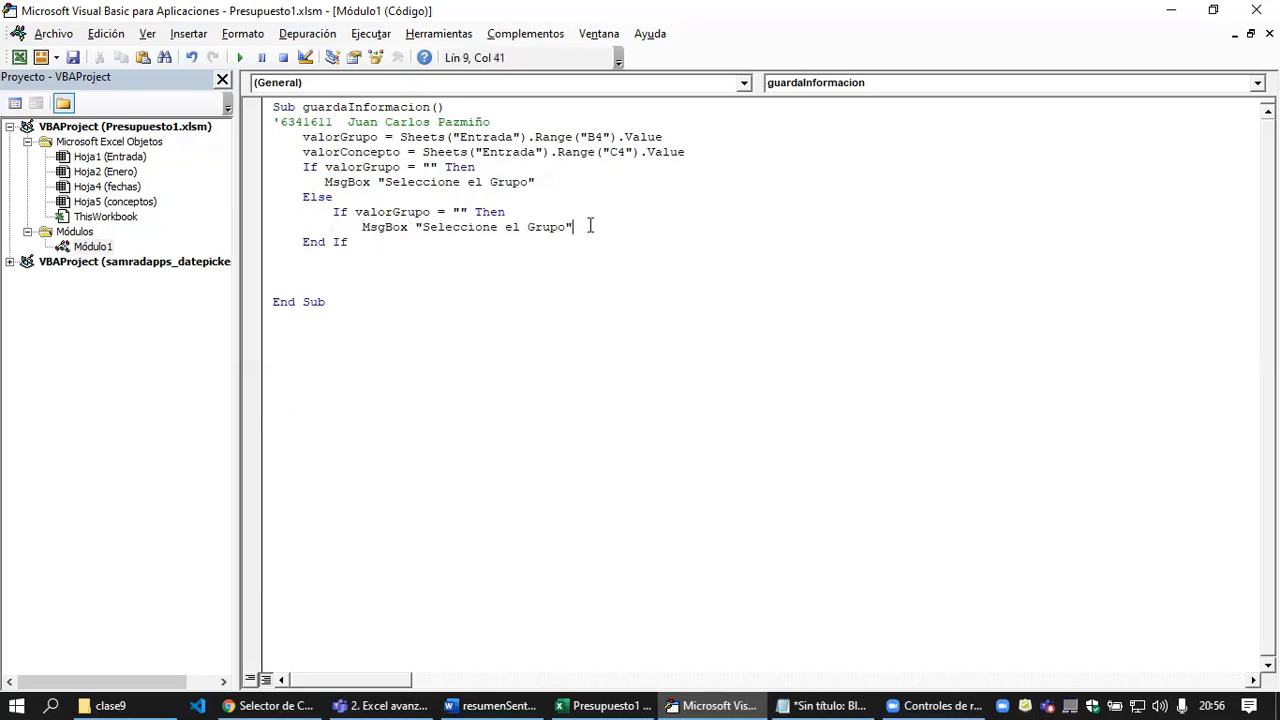
key(Return)
text(End If)
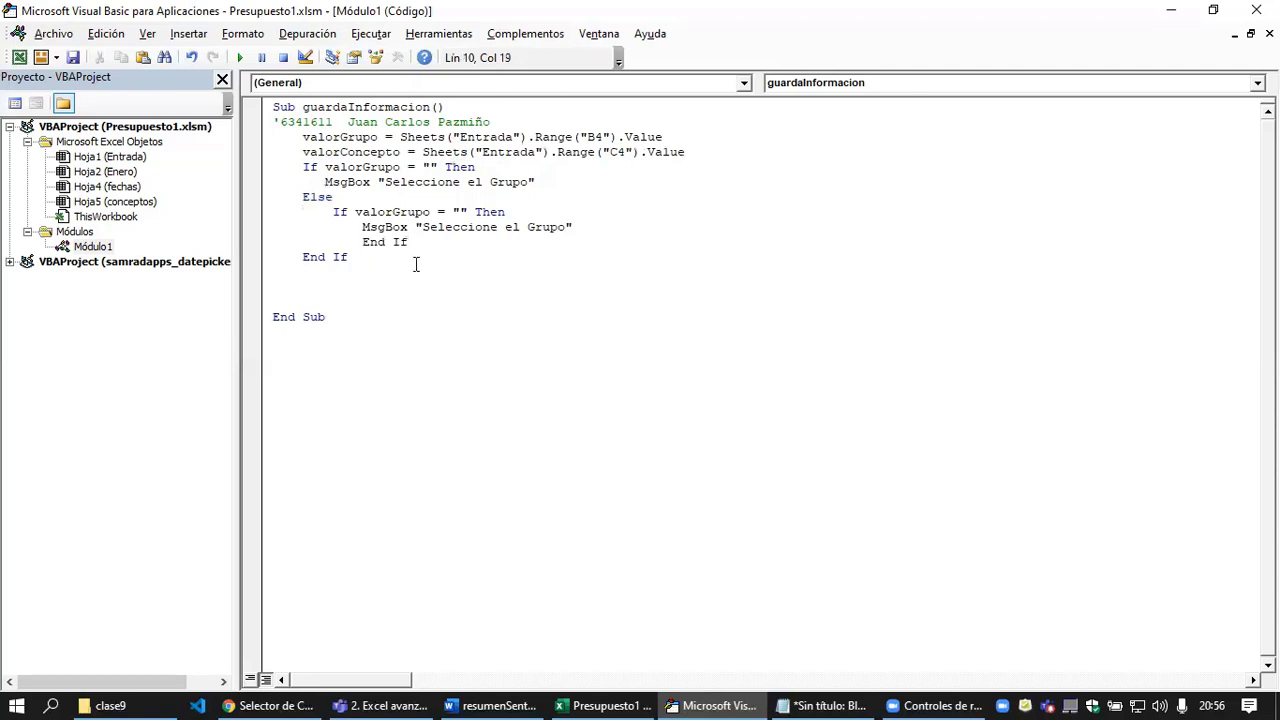
key(BackSpace)
Step: Make the nested check test valorConcepto and warn "Seleccione el Concepto"
double_click(358, 152)
key(ctrl+c)
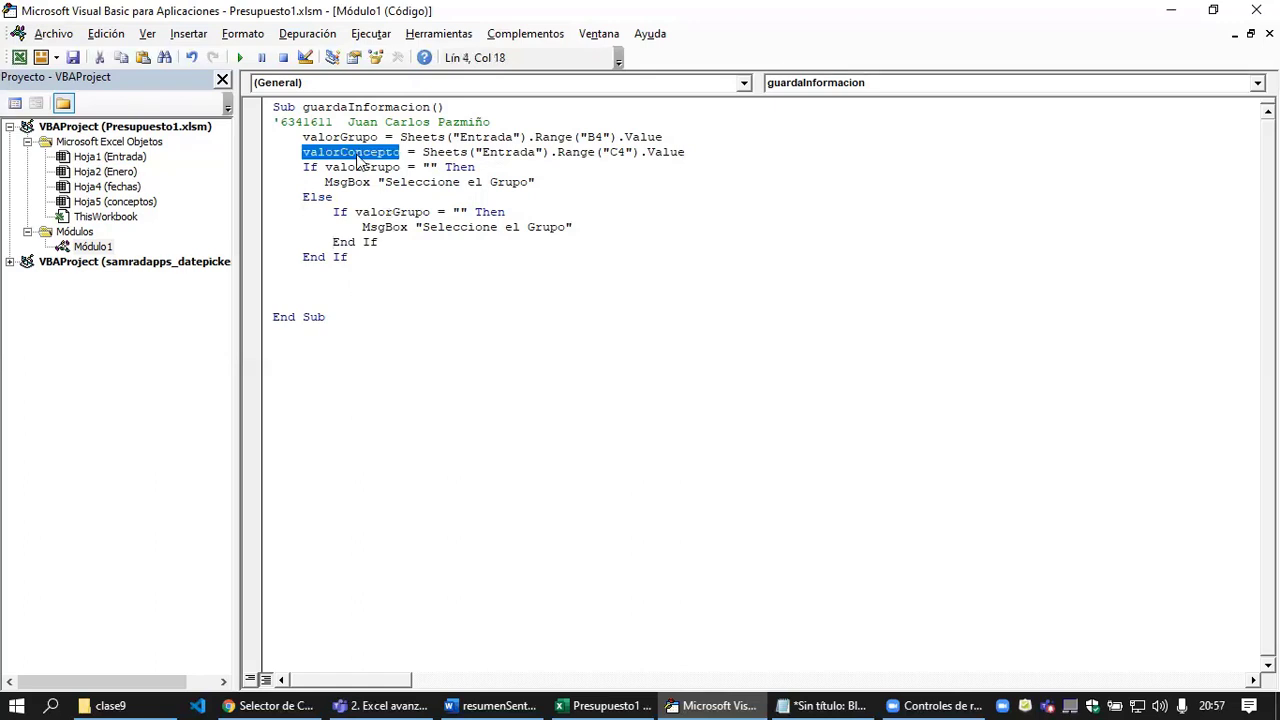
double_click(380, 212)
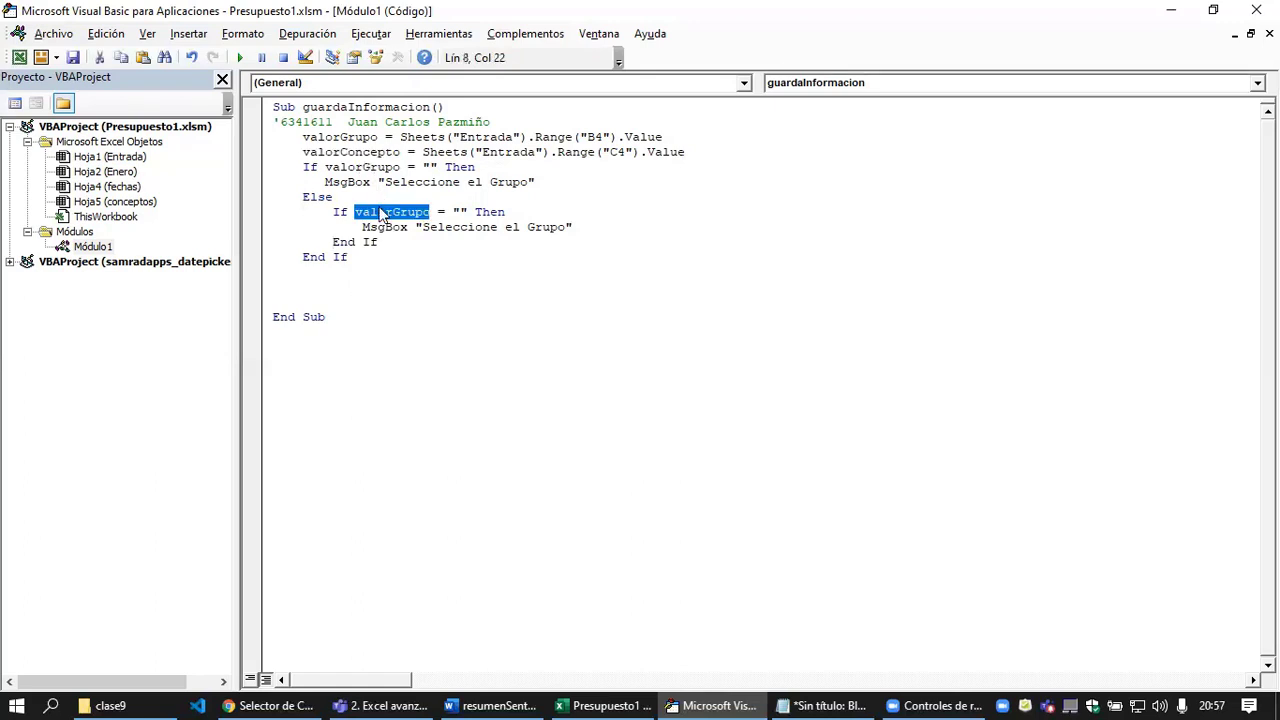
key(ctrl+v)
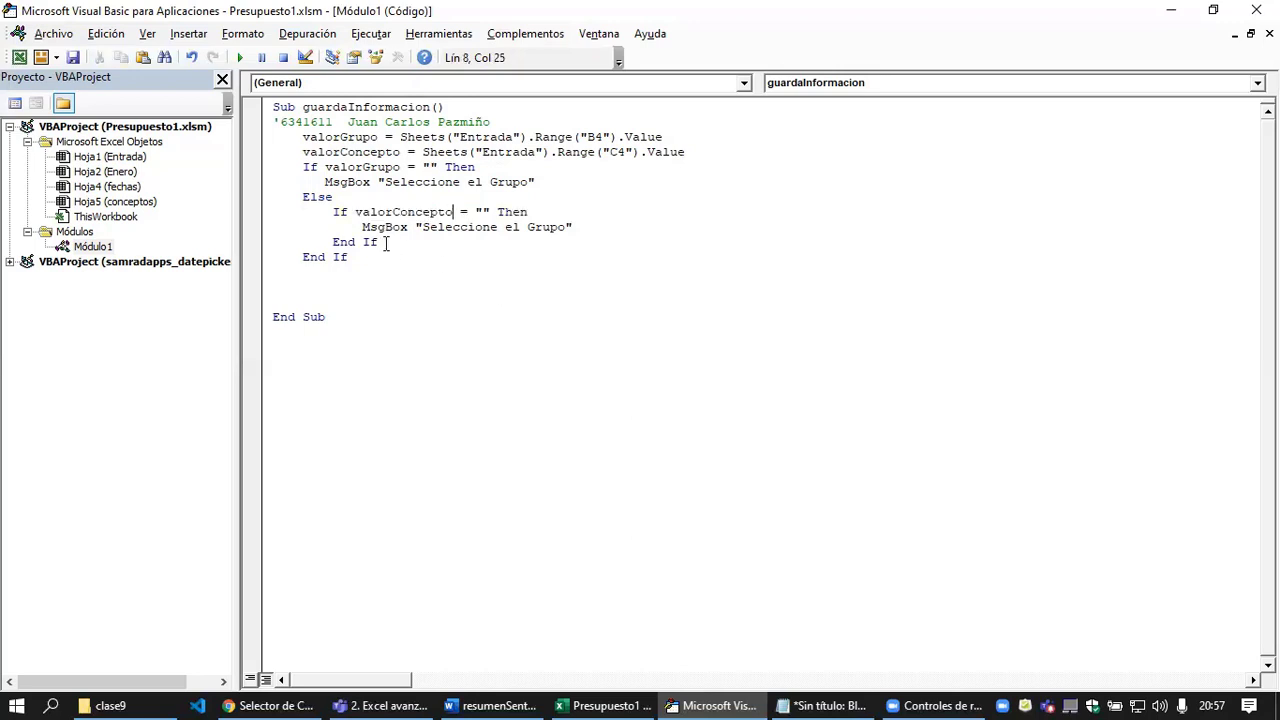
double_click(545, 228)
text(C)
text(oncepto)
click(363, 168)
Step: Run Guardar with empty inputs, dismiss the Grupo warning, and choose Gastos_Fijos in B4
click(623, 695)
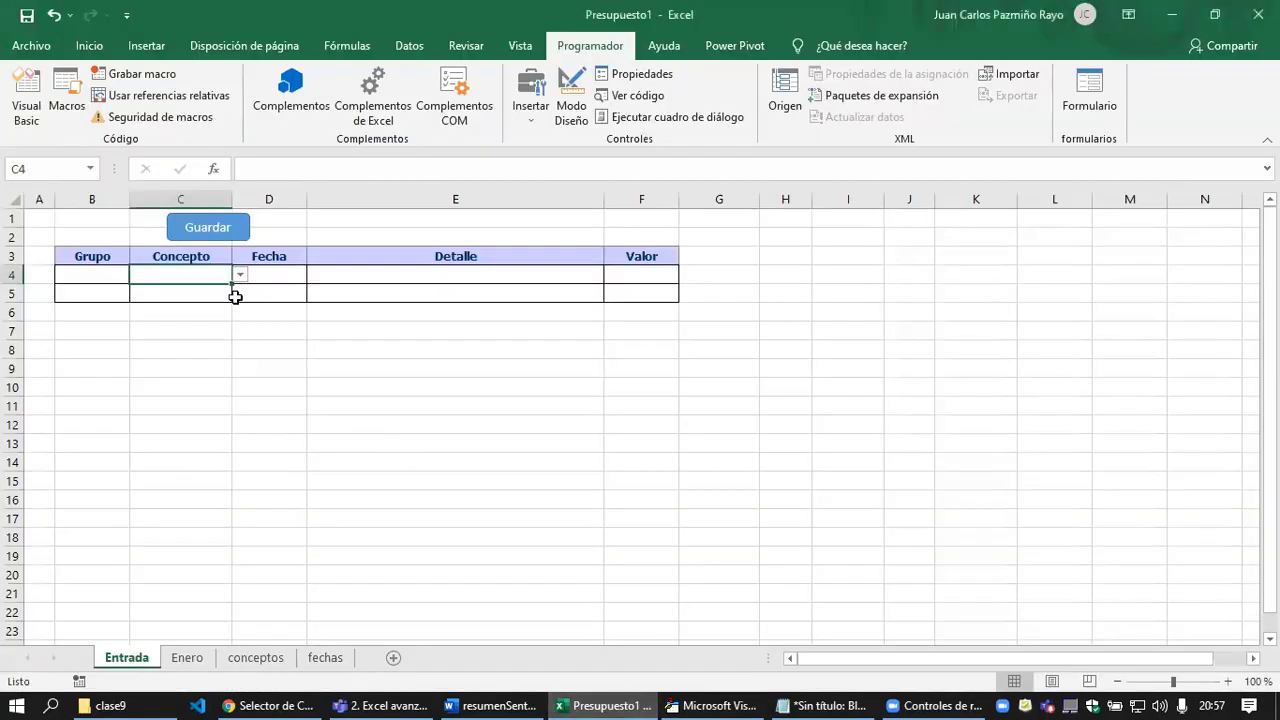
click(210, 228)
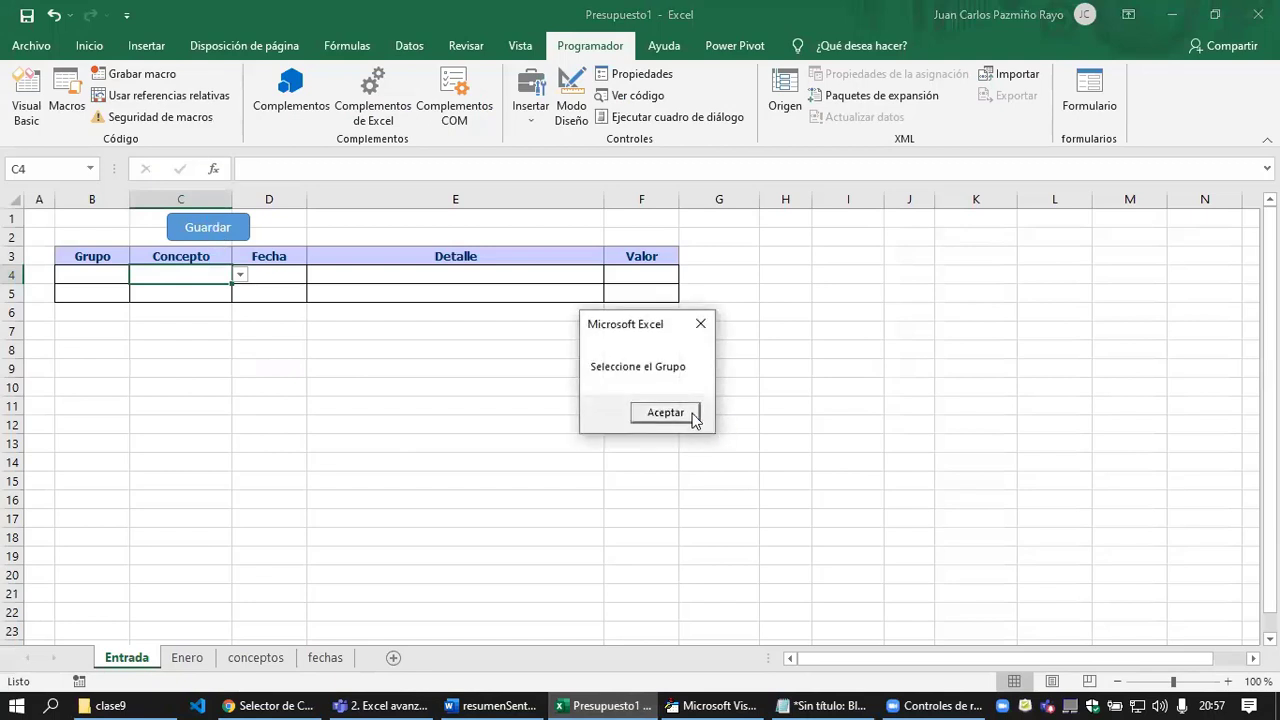
click(694, 418)
click(106, 276)
click(138, 275)
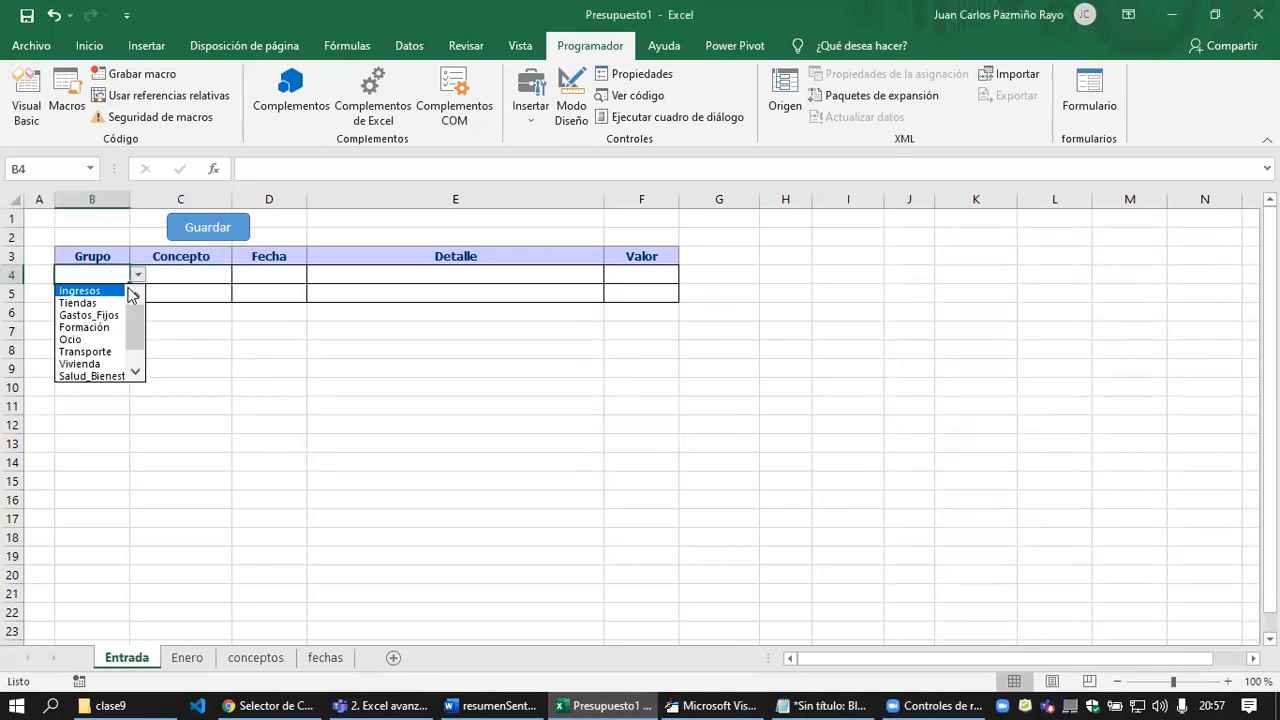
click(115, 316)
Step: Run Guardar again, dismiss the Concepto warning, and choose Tiendas in C4
click(211, 231)
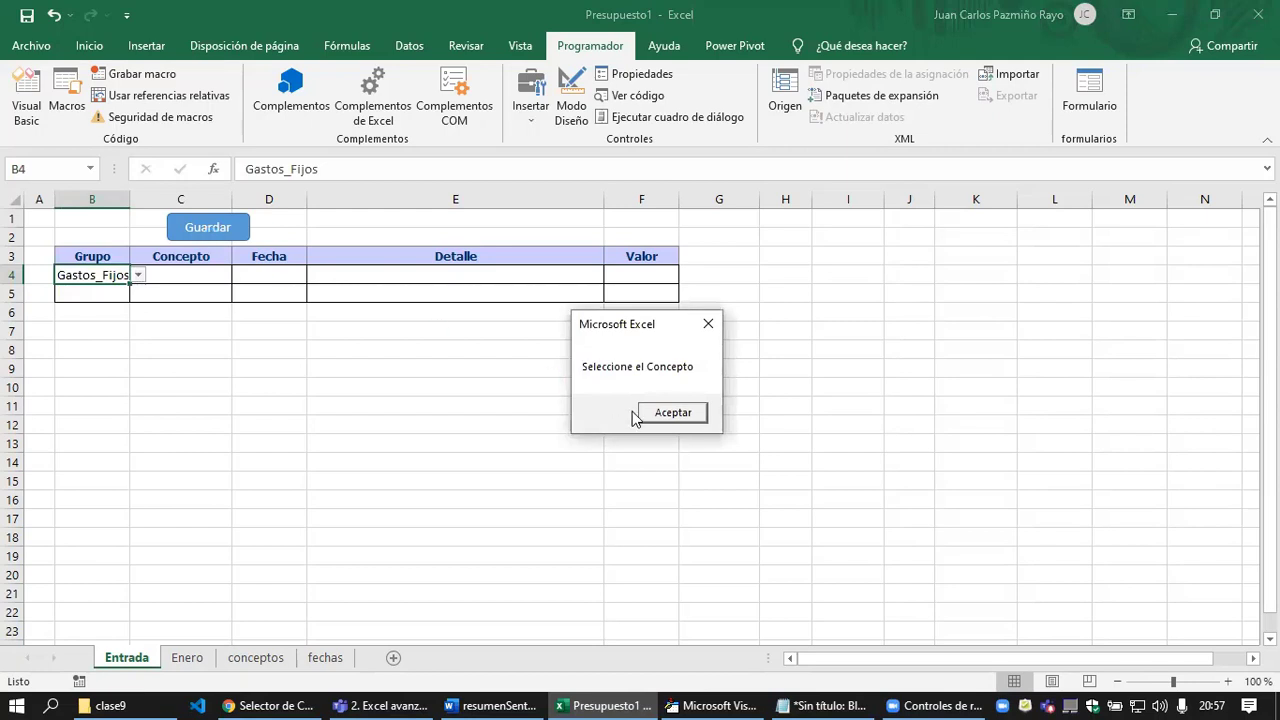
click(672, 412)
click(182, 280)
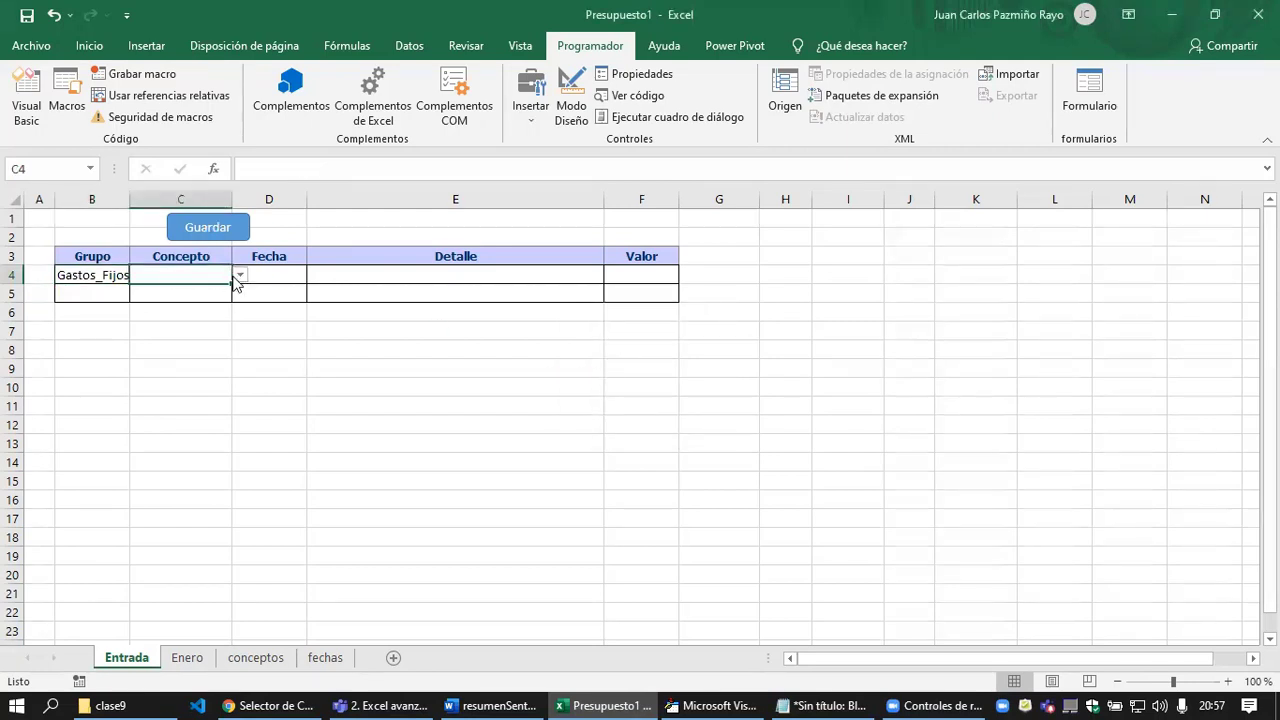
click(240, 275)
click(207, 302)
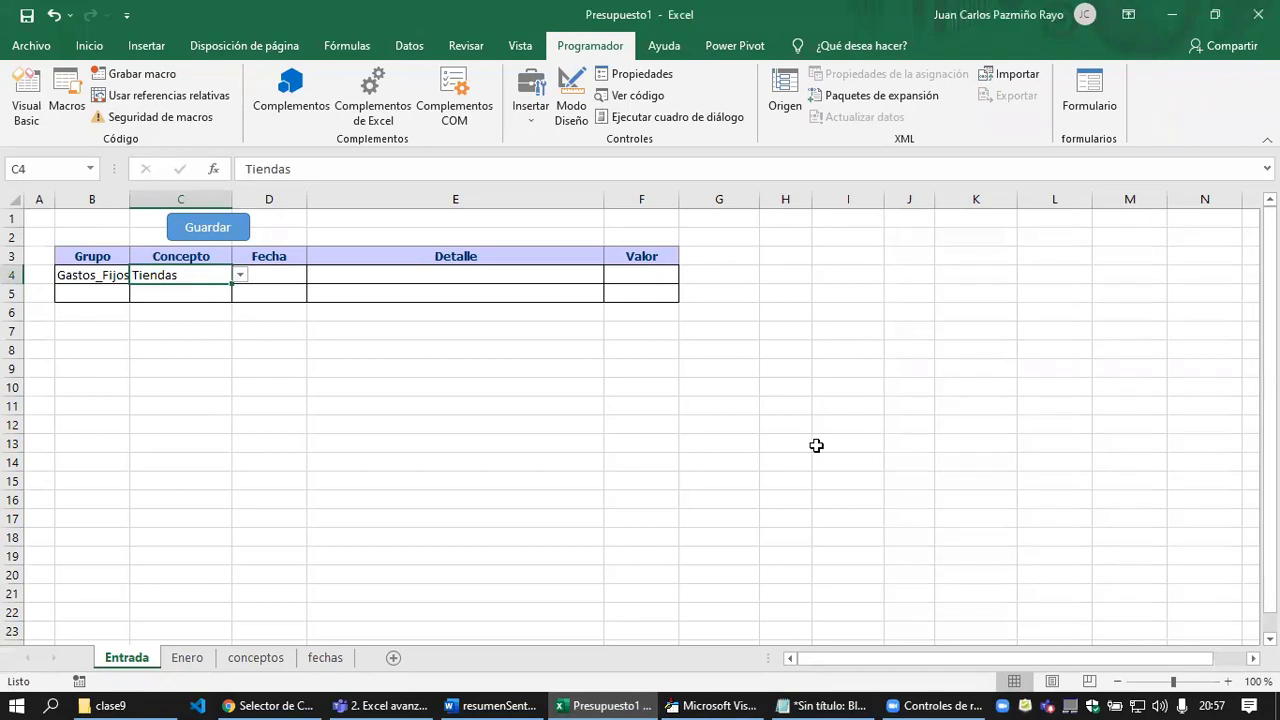
click(712, 705)
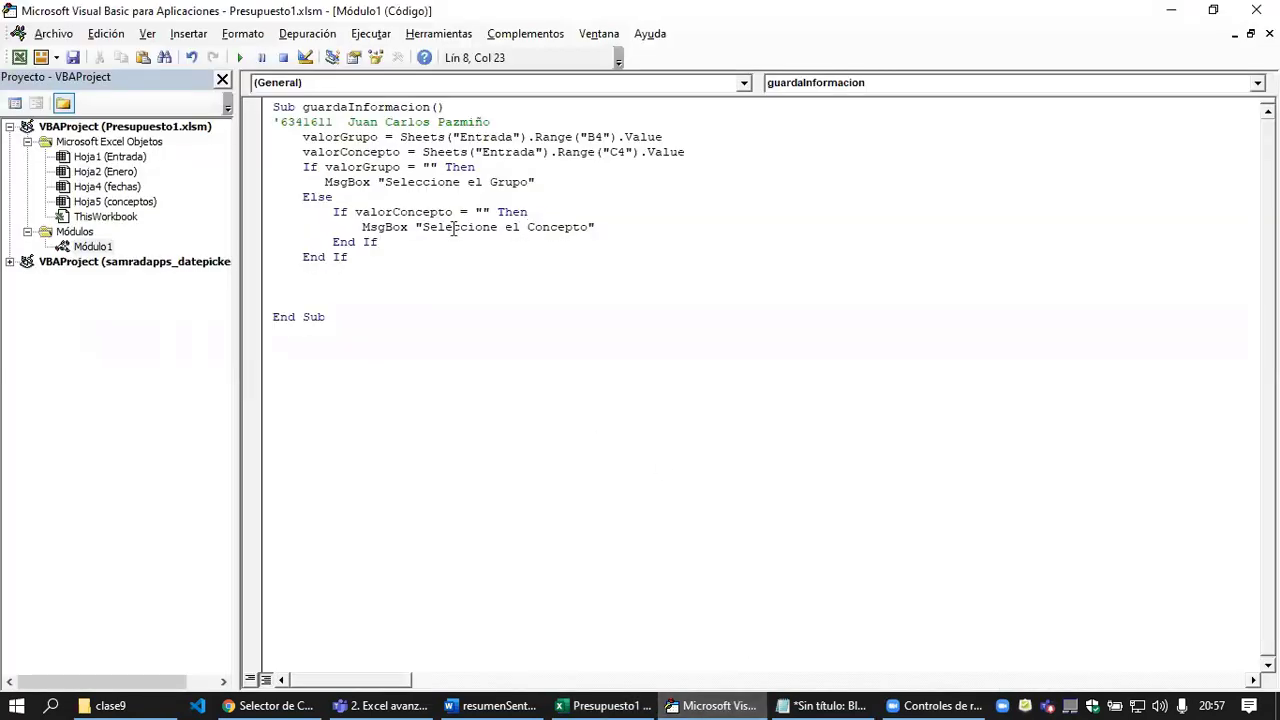
Step: Paste an Else with a nested If/MsgBox/End If block after the Concepto warning
mouse_move(377, 242)
mouse_down()
mouse_move(302, 228)
mouse_move(266, 199)
mouse_up()
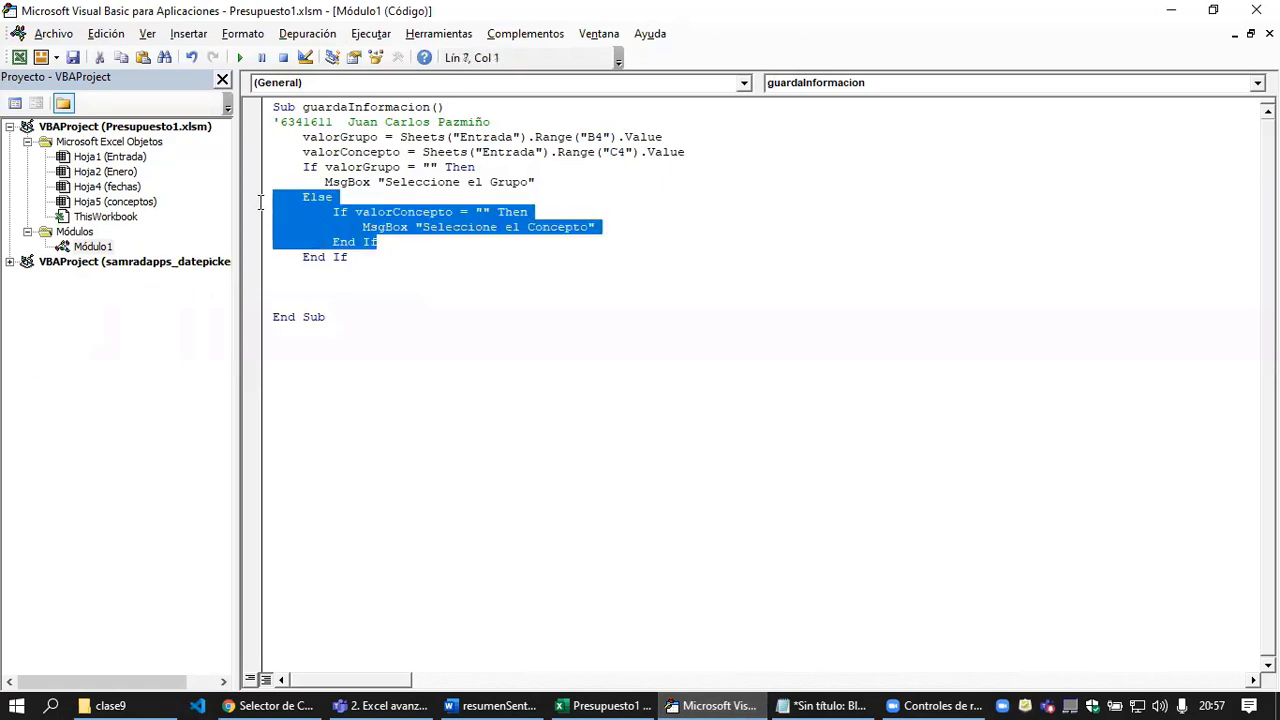
click(613, 227)
key(Return)
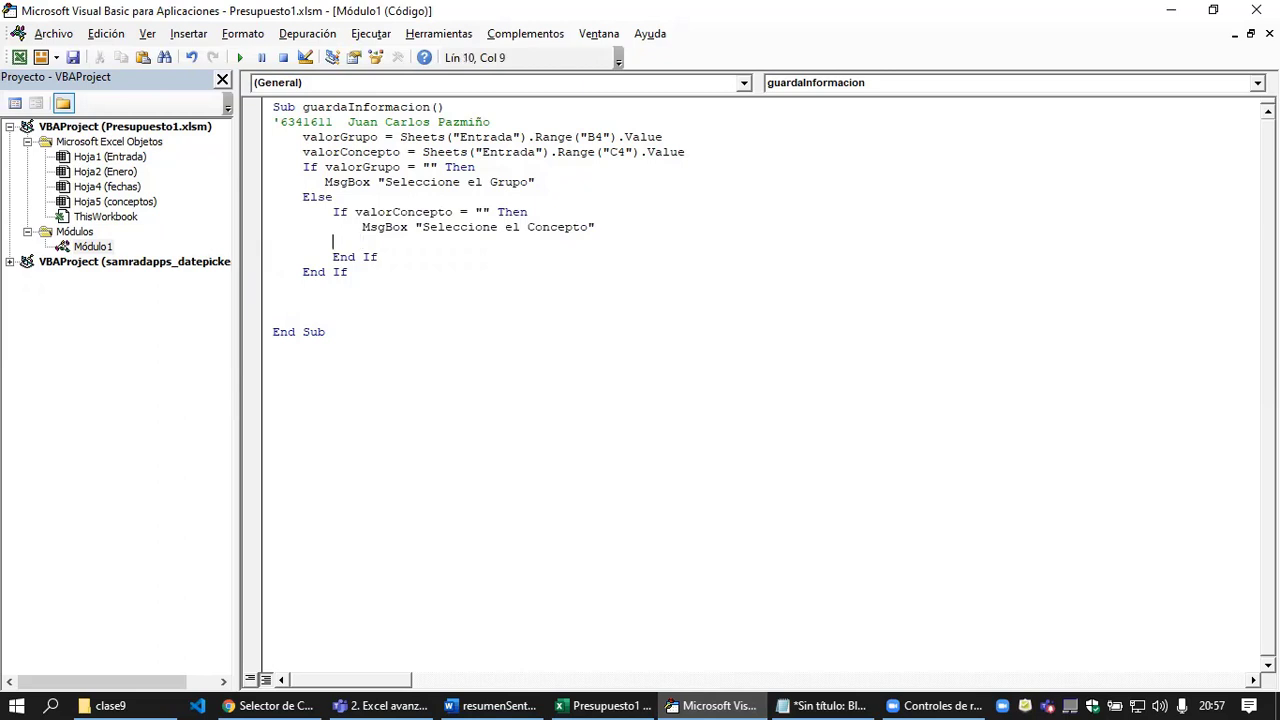
text(Else         If valorConcepto = "" Then             MsgBox "Seleccione el Concepto"         End If)
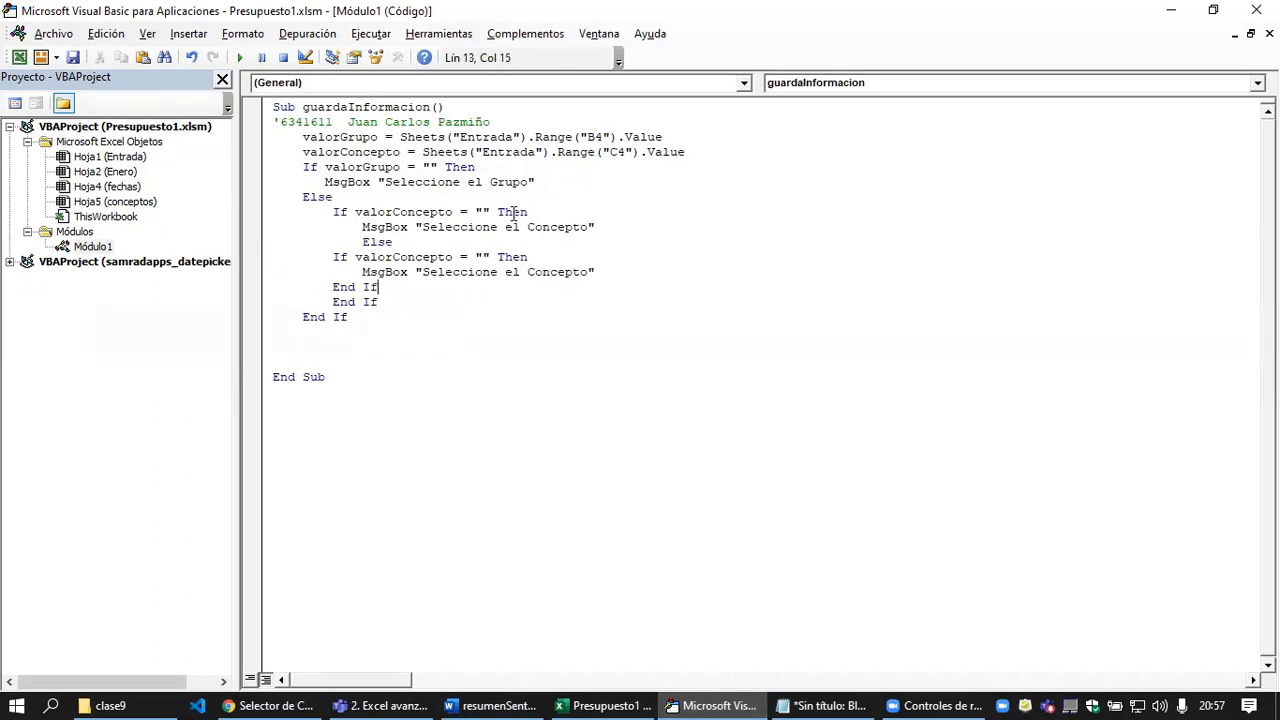
key(BackSpace)
Step: Indent the new If, MsgBox and End If lines one level deeper
click(333, 257)
key(Tab)
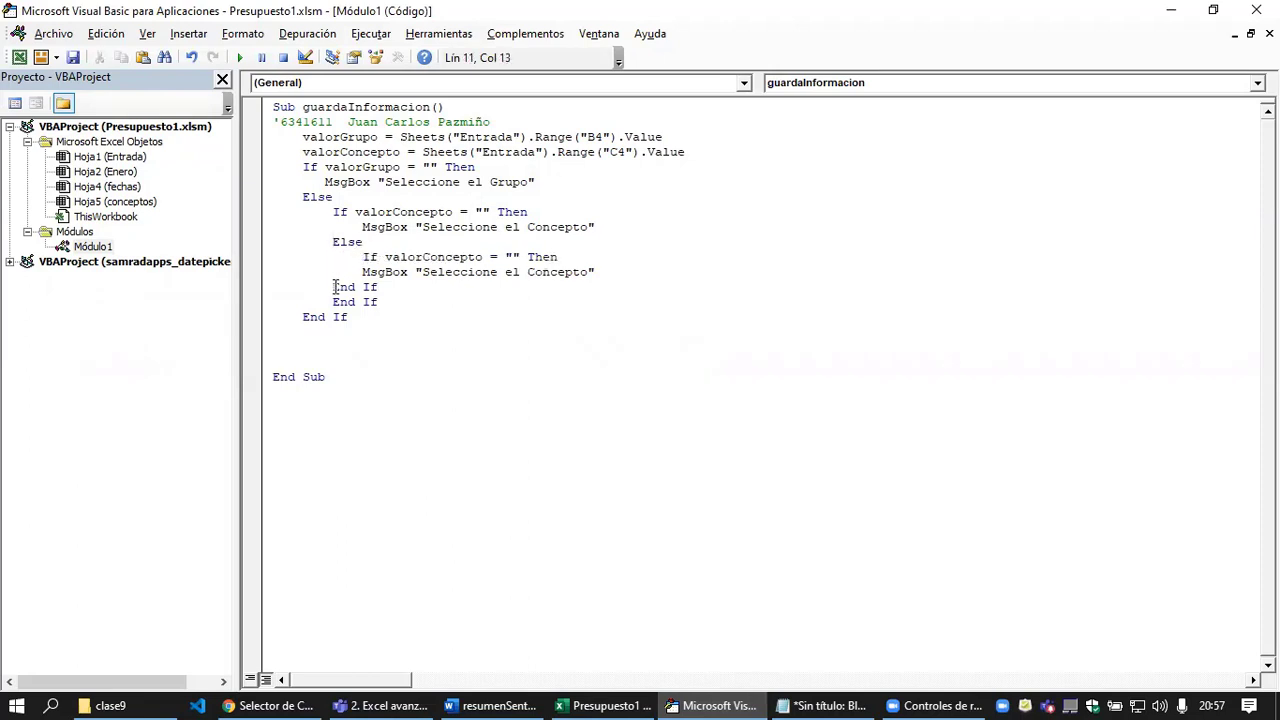
click(334, 287)
key(Tab)
click(362, 272)
key(Tab)
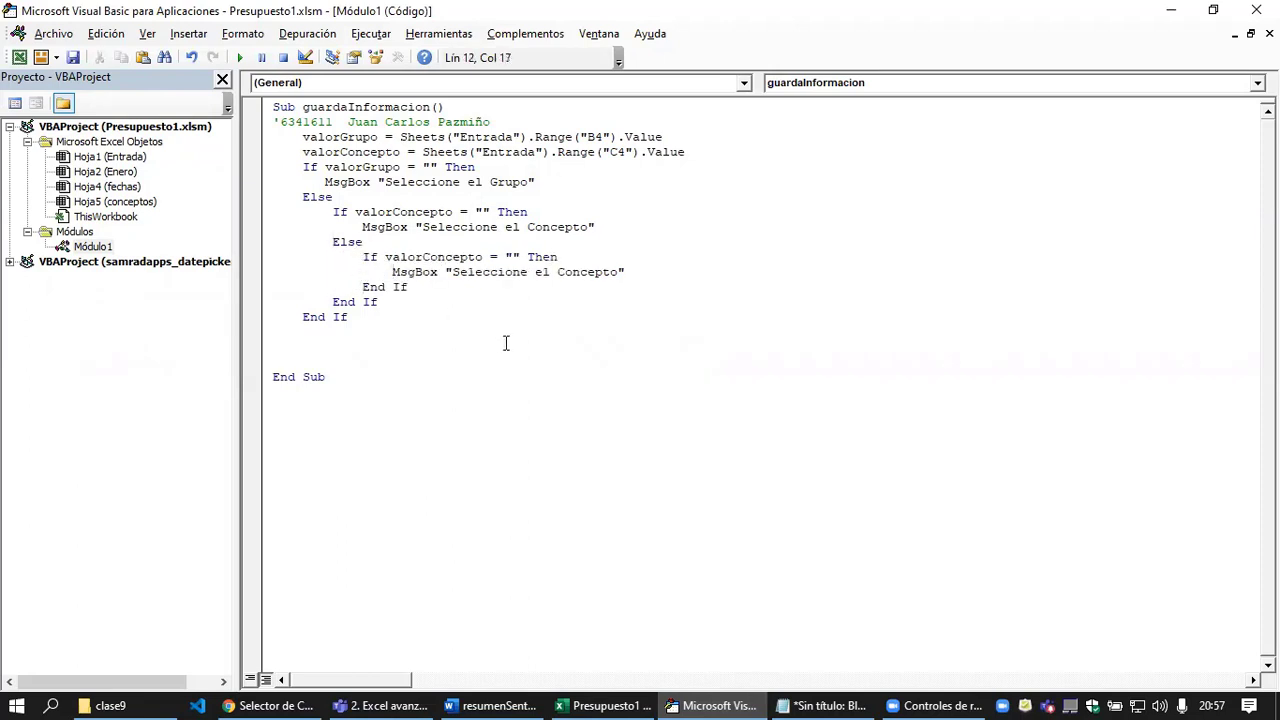
click(583, 697)
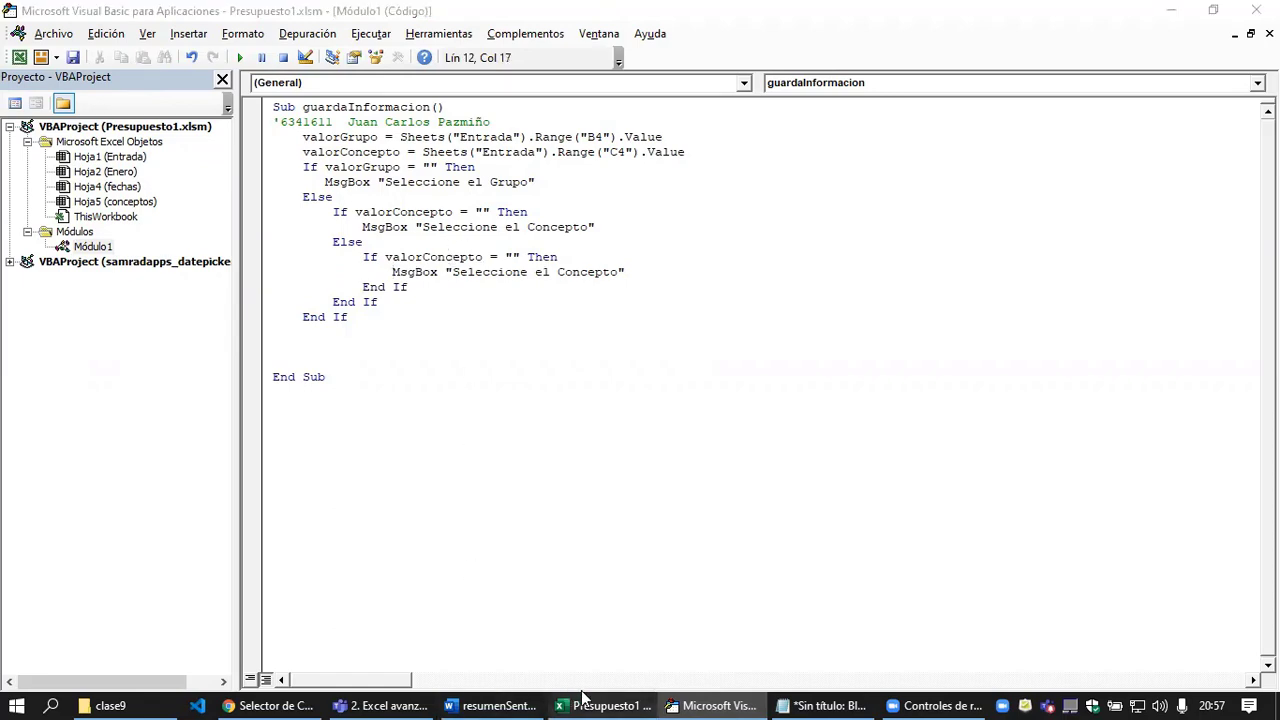
click(583, 697)
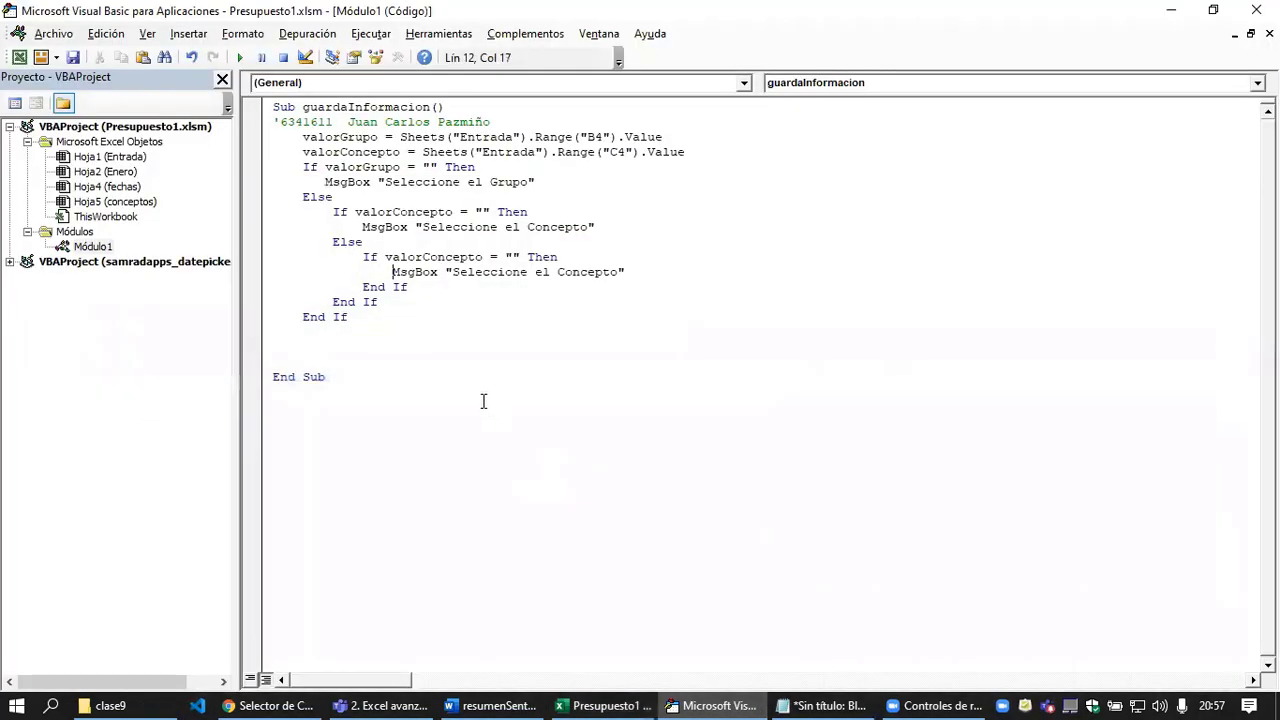
Step: Add a valorFecha line reading Range("D4"), duplicated from the valorConcepto line
drag(673, 138, 690, 145)
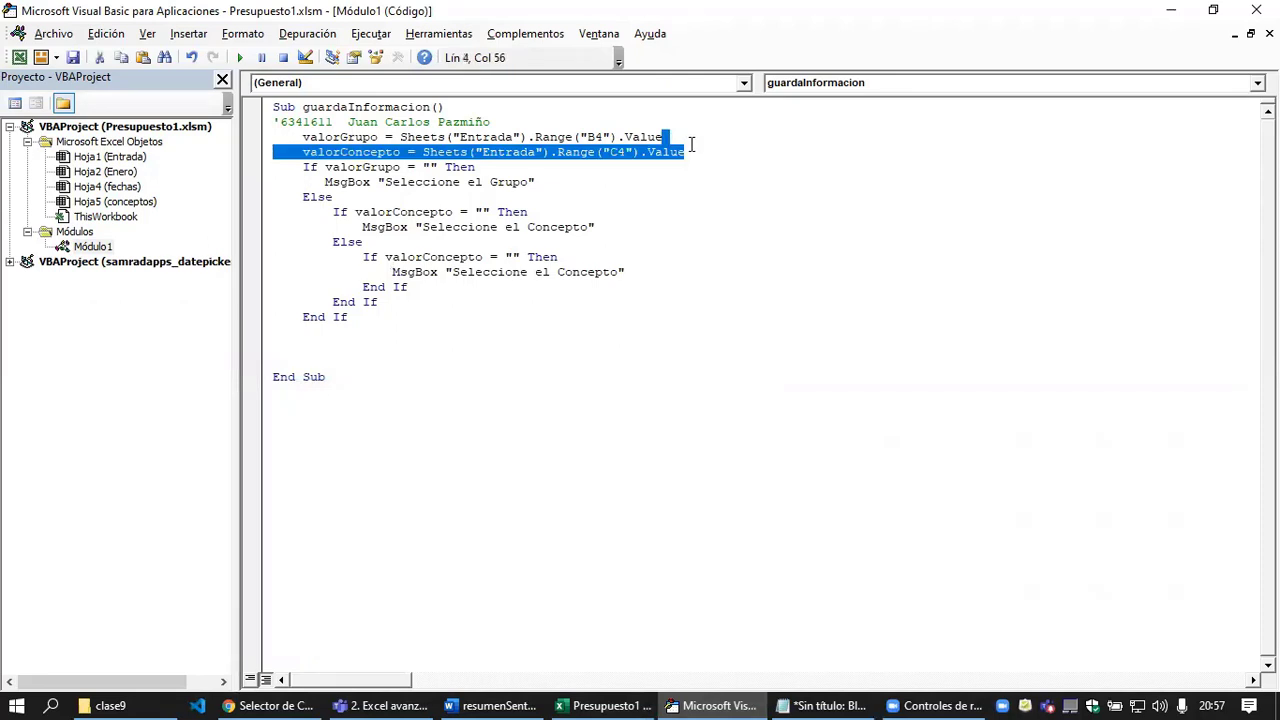
key(ctrl+c)
click(701, 148)
key(ctrl+v)
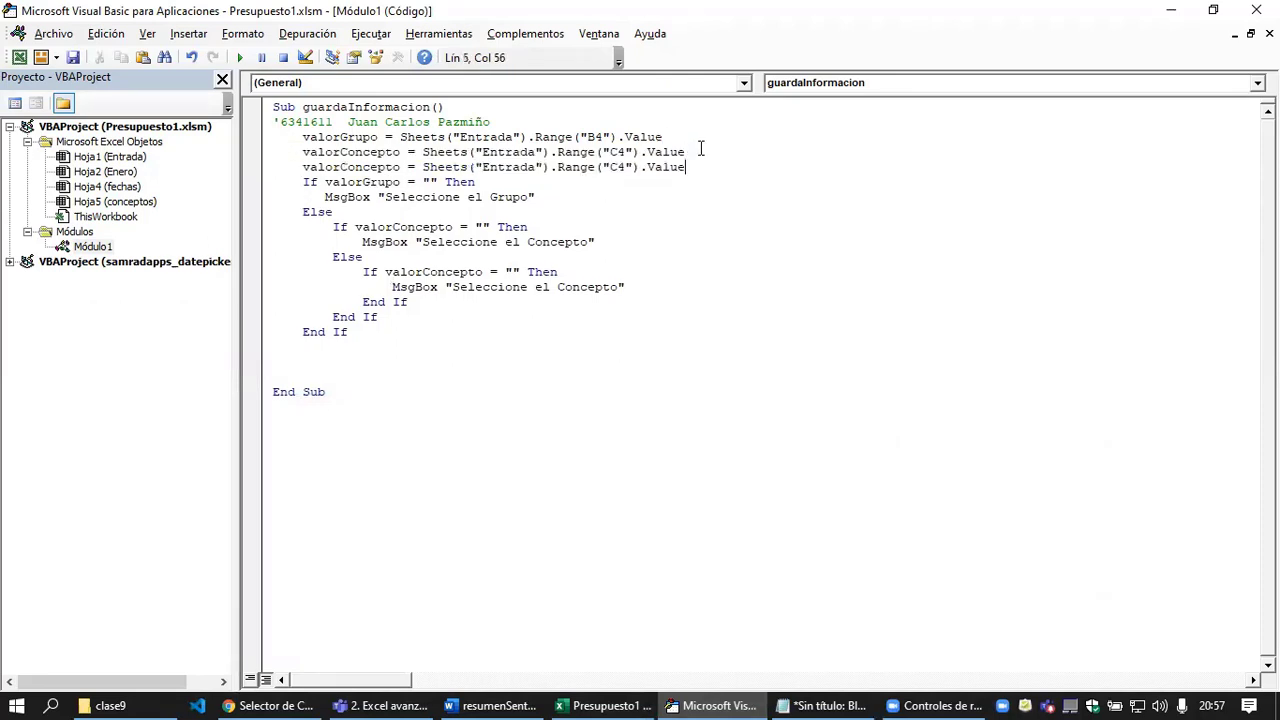
drag(343, 167, 400, 167)
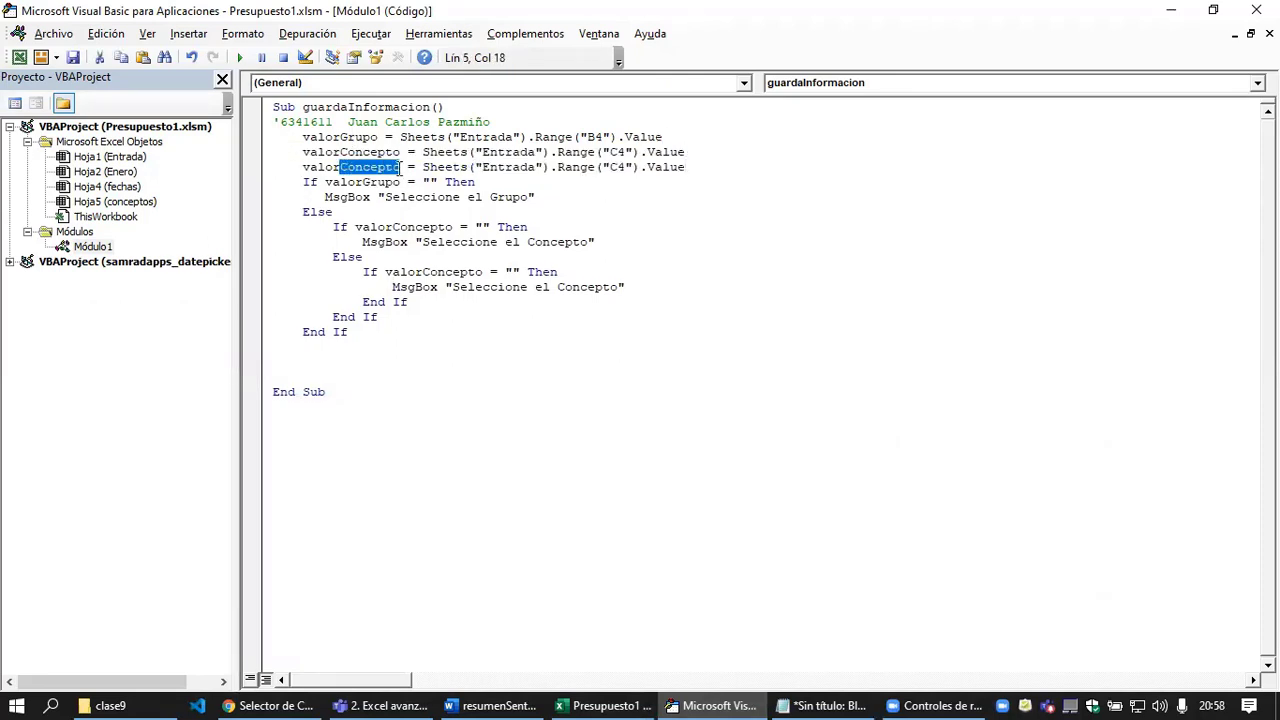
text(Fecha)
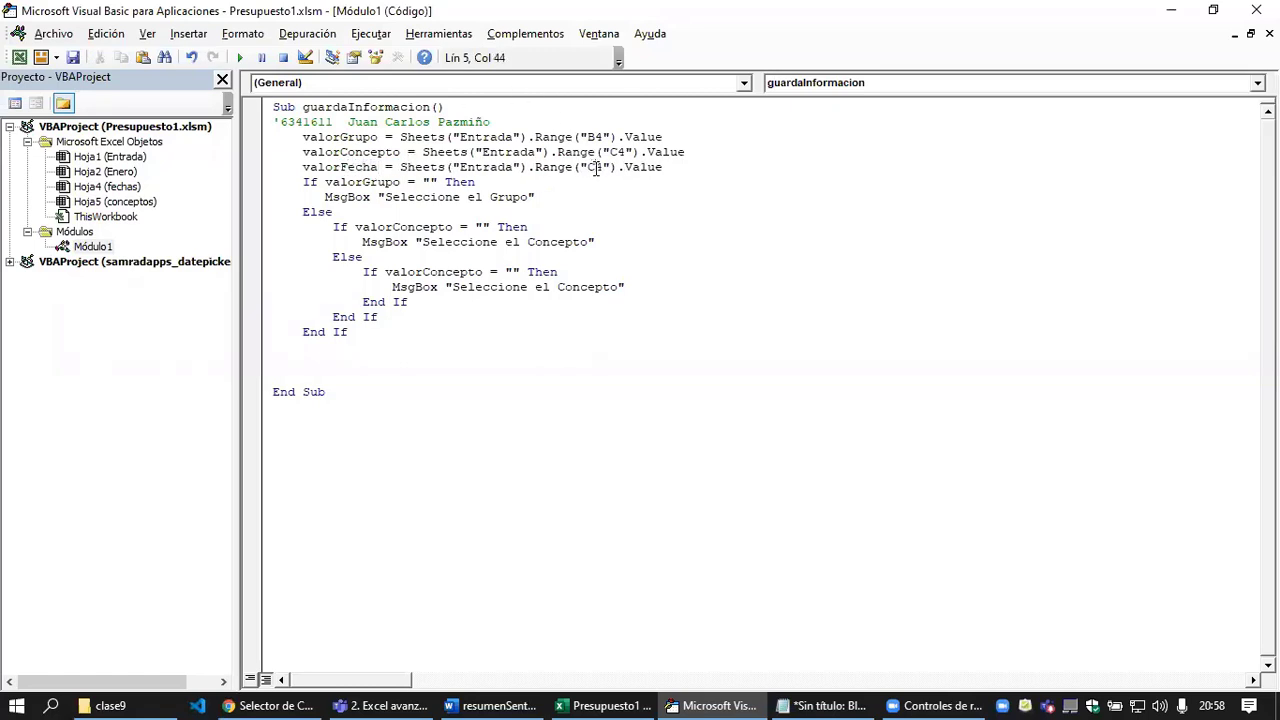
key(BackSpace)
text(D)
Step: Make the third check test valorFecha and warn "Seleccione una Fecha"
click(361, 167)
double_click(361, 167)
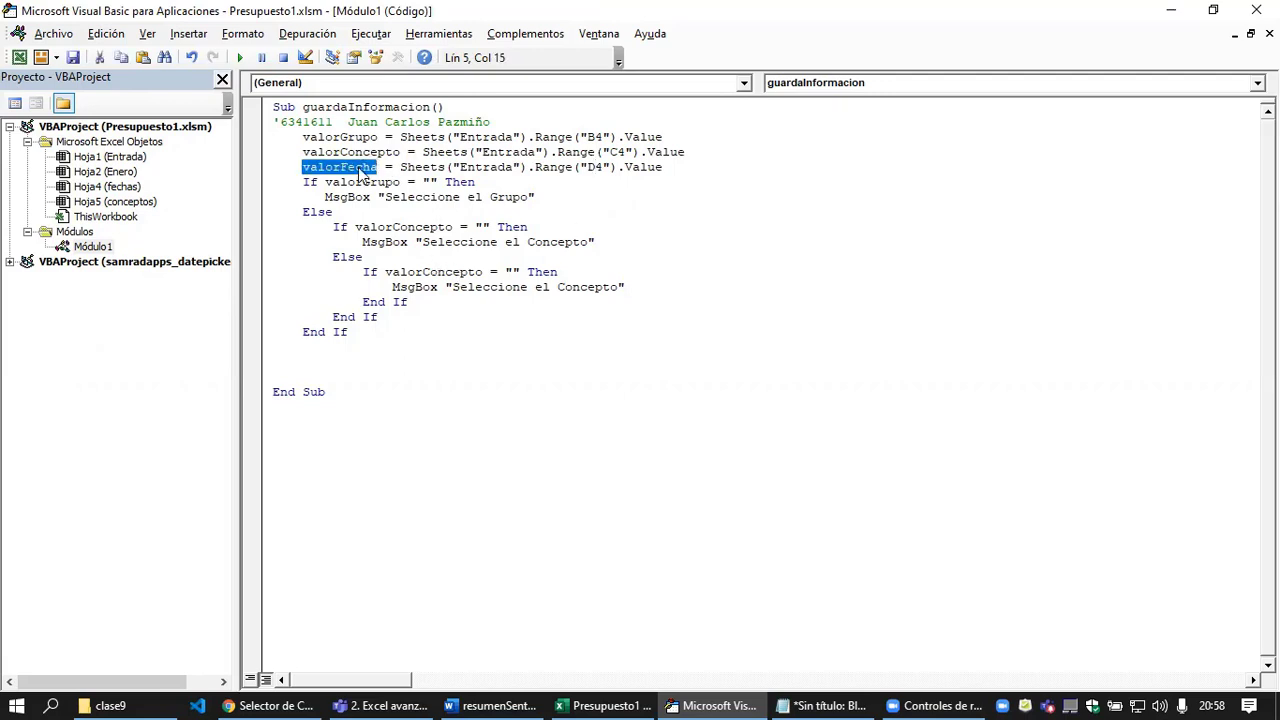
double_click(457, 271)
key(ctrl+v)
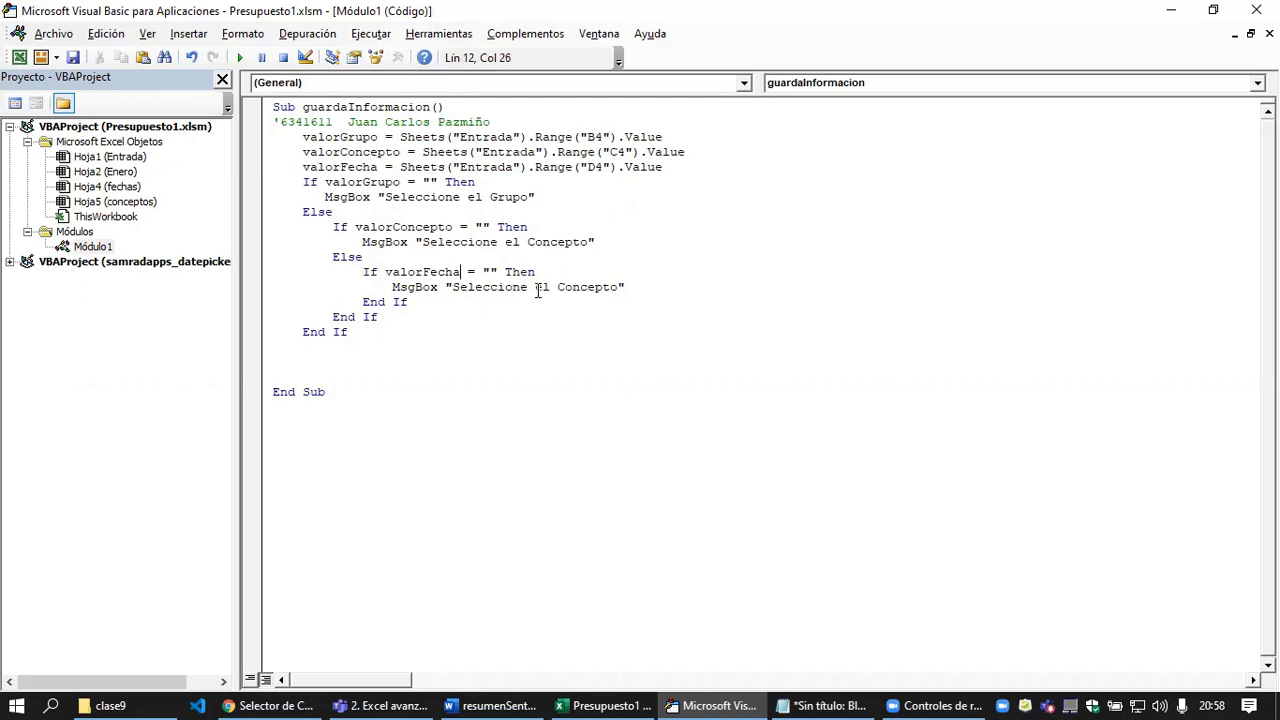
drag(537, 290, 619, 290)
text(u)
text(na Fecha)
click(646, 294)
Step: Save the workbook, accepting the personal-information warning, and review the valorFecha code
click(72, 57)
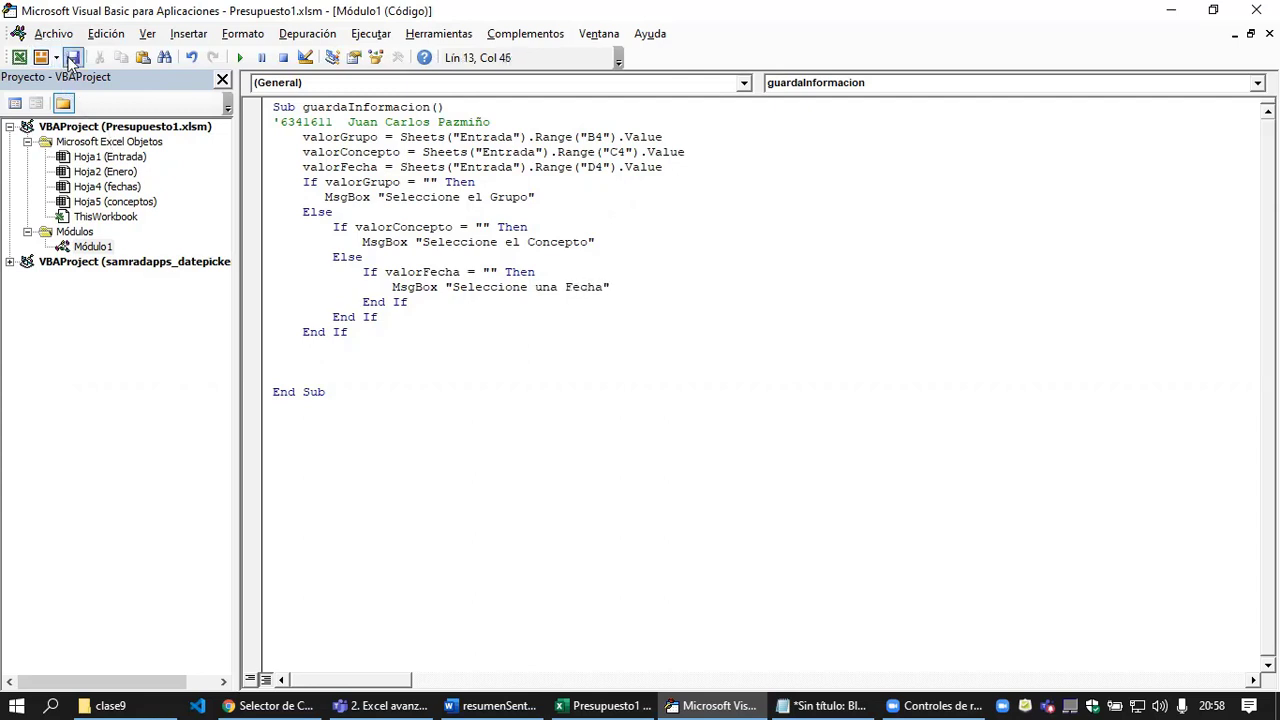
click(596, 407)
click(376, 182)
click(414, 227)
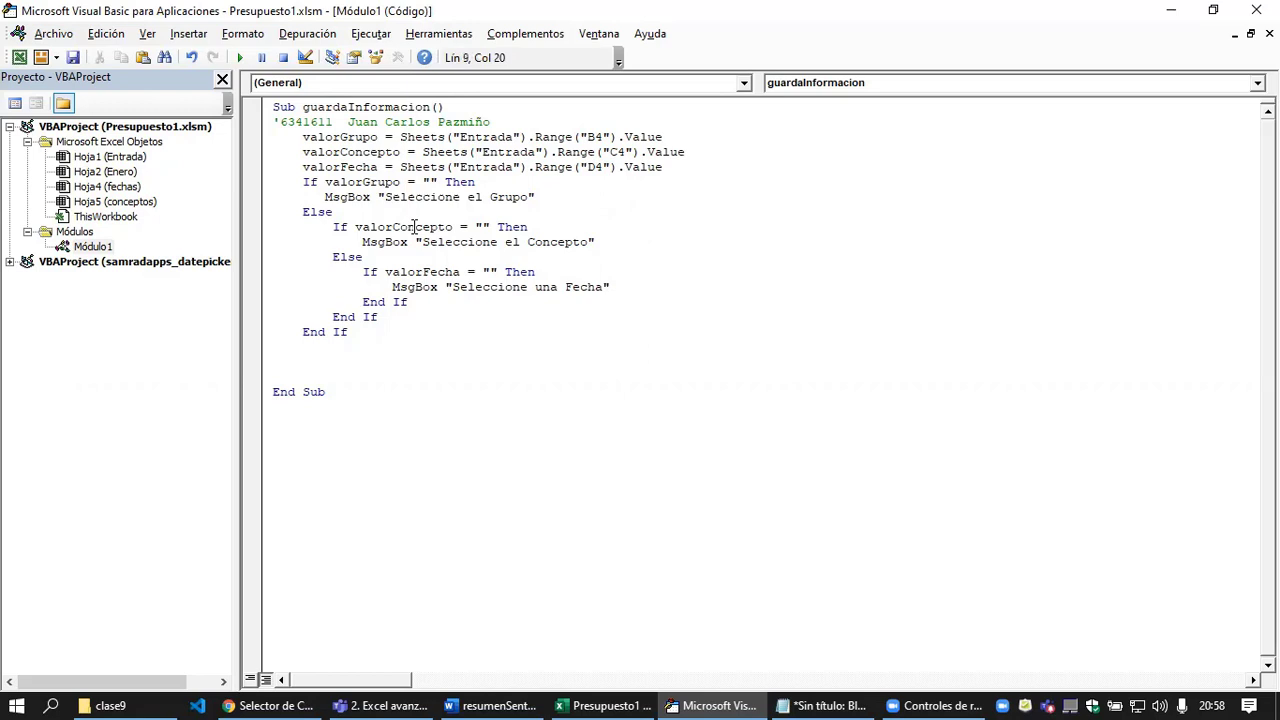
click(438, 272)
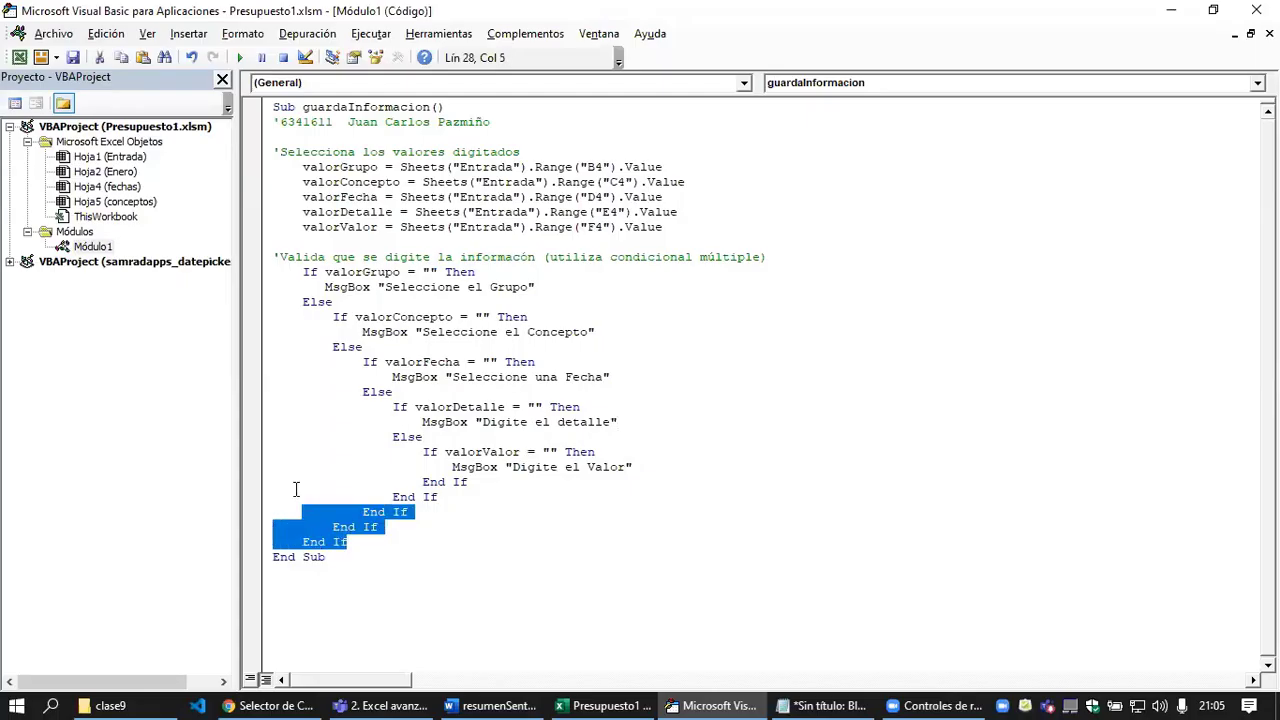
Step: Review the whole nested validation block, then go back to the Presupuesto1 workbook
drag(348, 542, 272, 277)
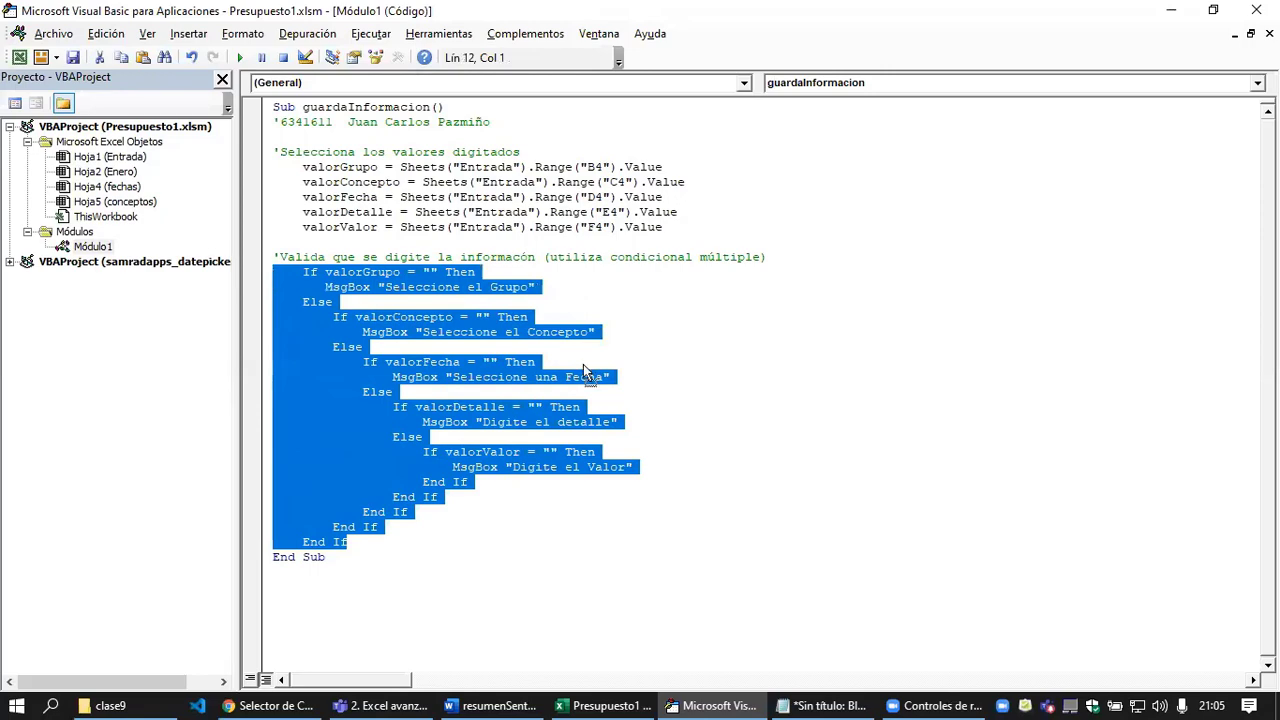
click(666, 350)
click(590, 697)
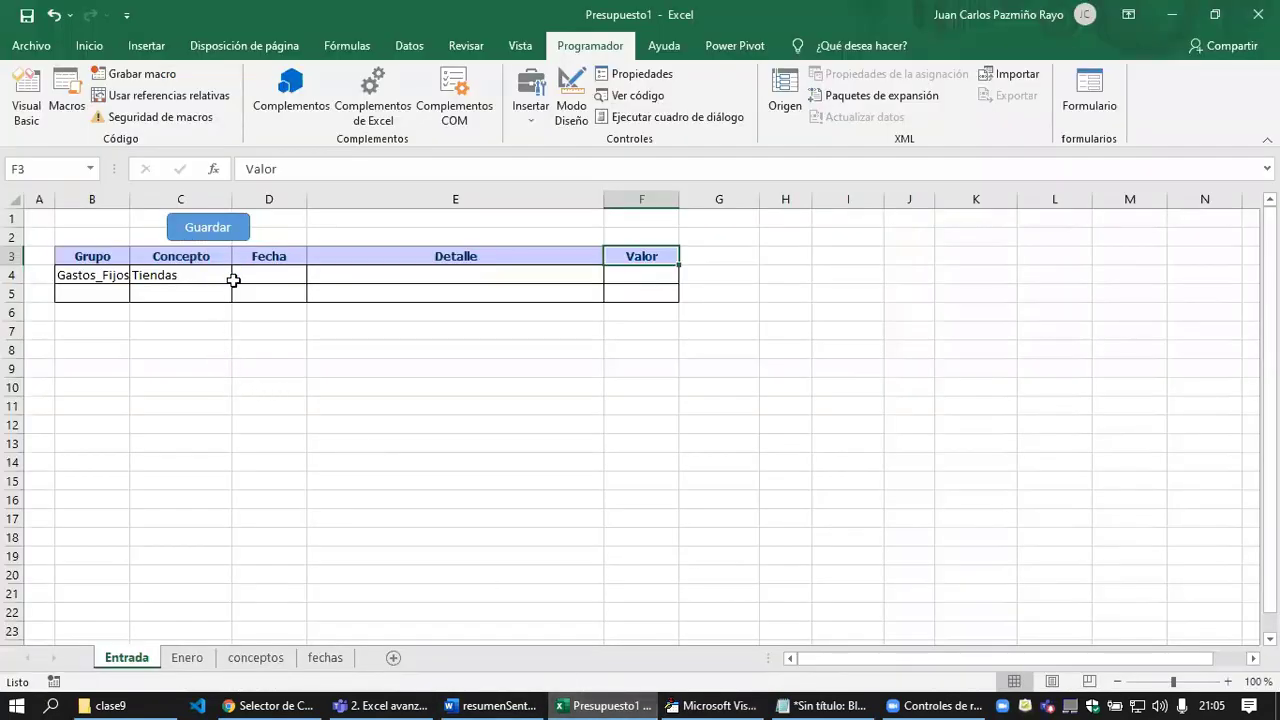
Step: Run Guardar, dismiss the "Seleccione una Fecha" warning, and choose Gastos_Fijos for D4
click(213, 229)
click(694, 416)
click(270, 284)
click(315, 274)
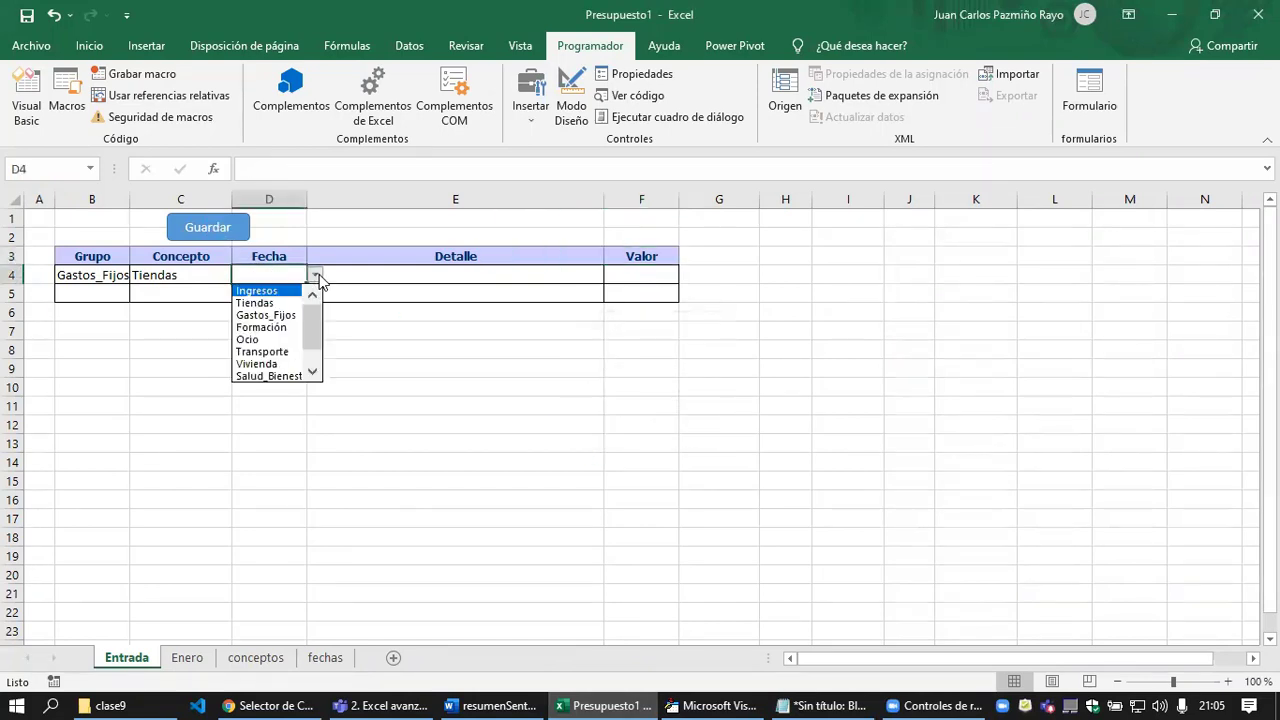
click(249, 316)
Step: Try entering invalid text in Valor cell F4 and cancel the rejected entry
click(645, 279)
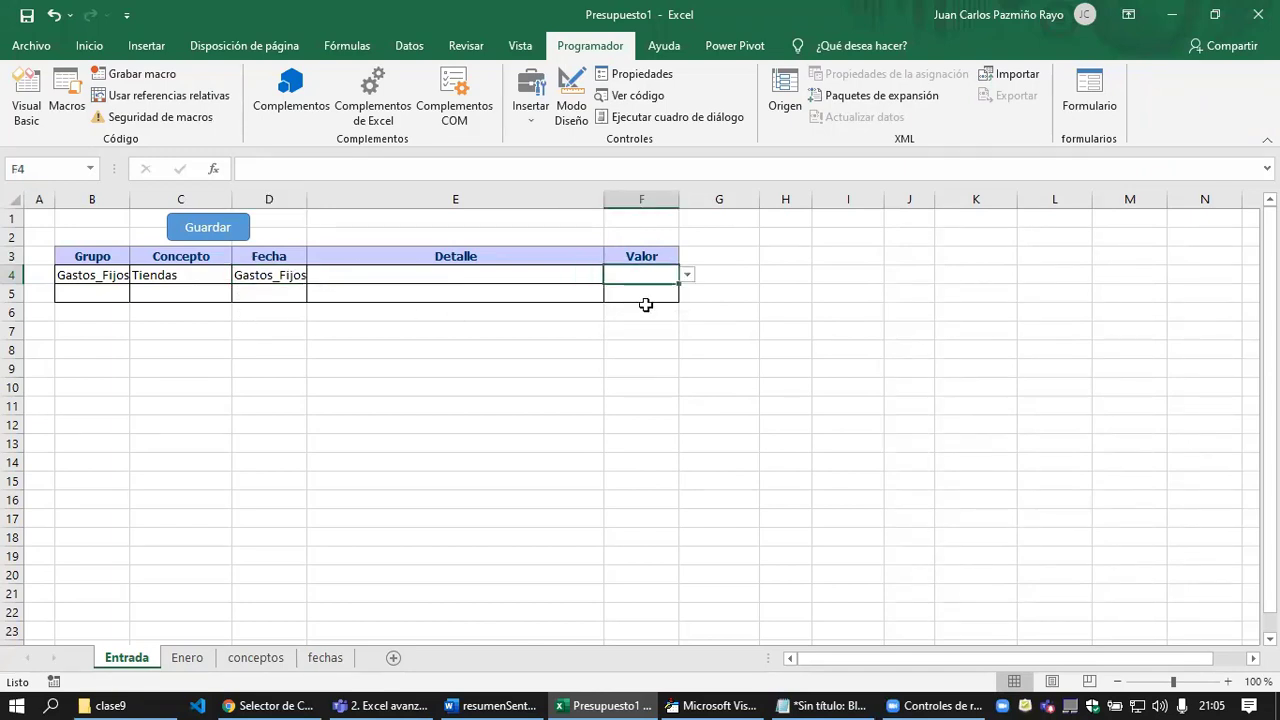
text(fsdfsdfsd)
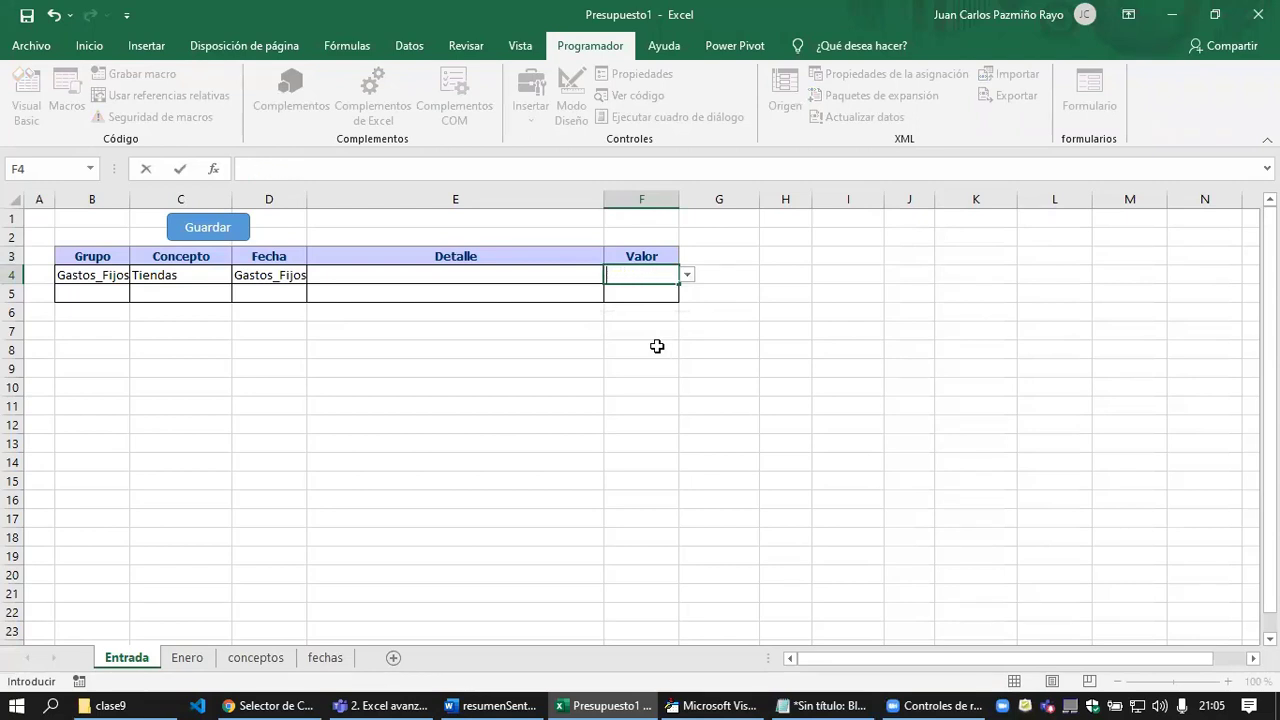
text(44444)
key(Return)
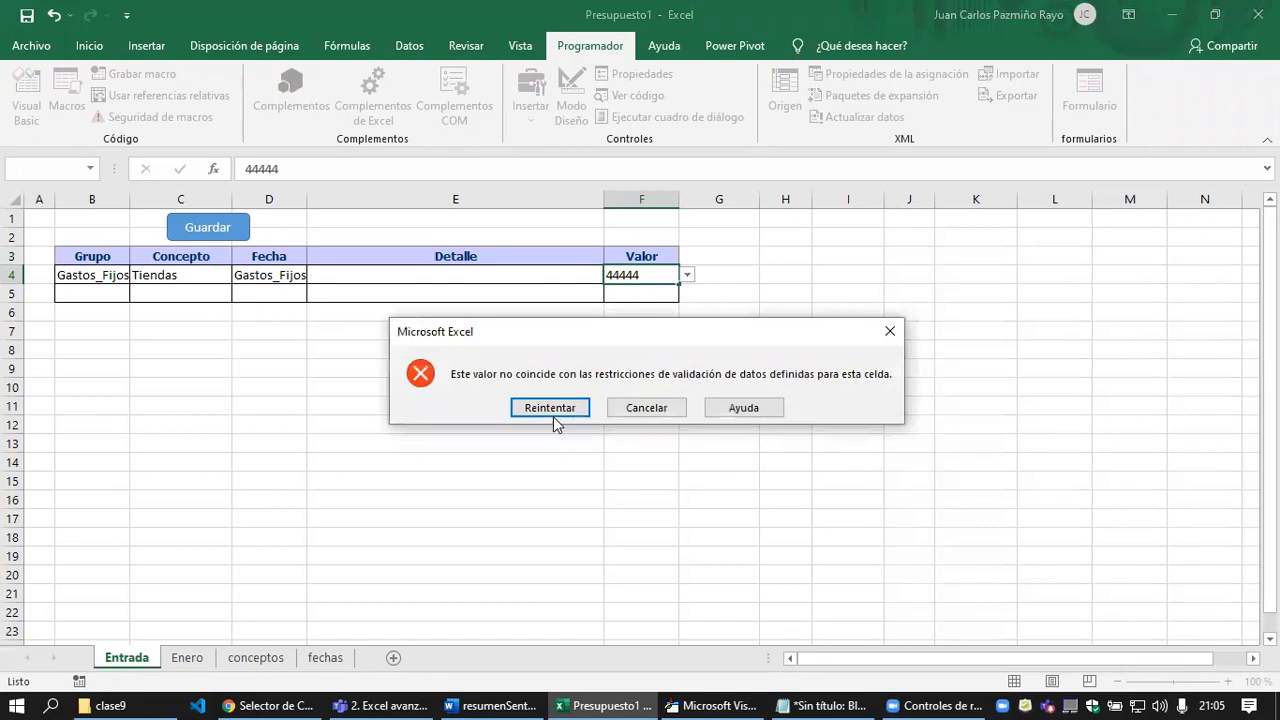
click(556, 410)
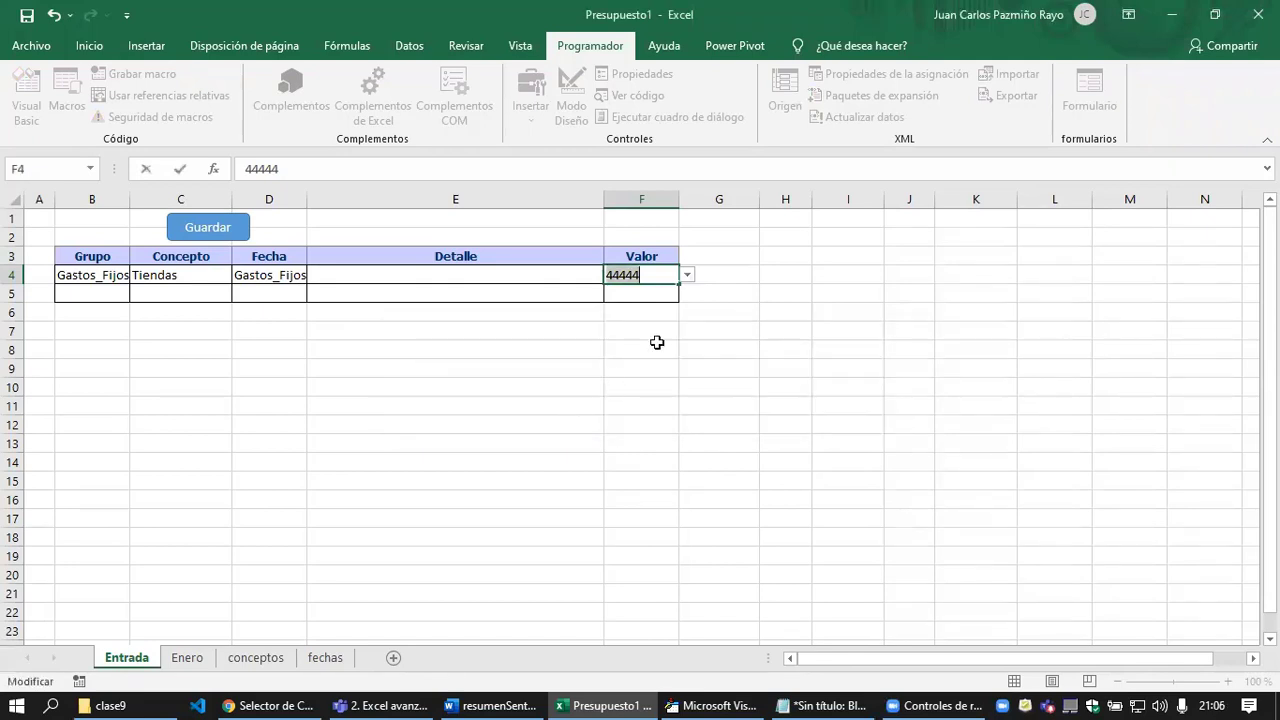
click(644, 298)
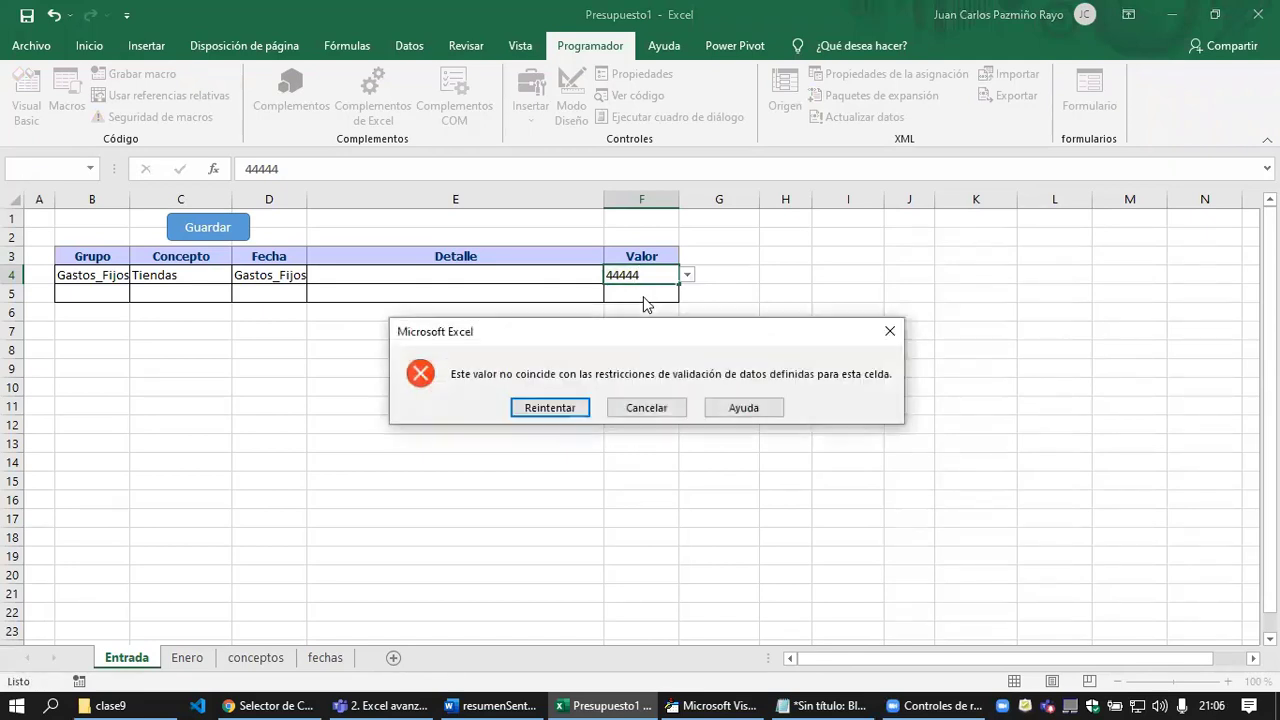
click(649, 404)
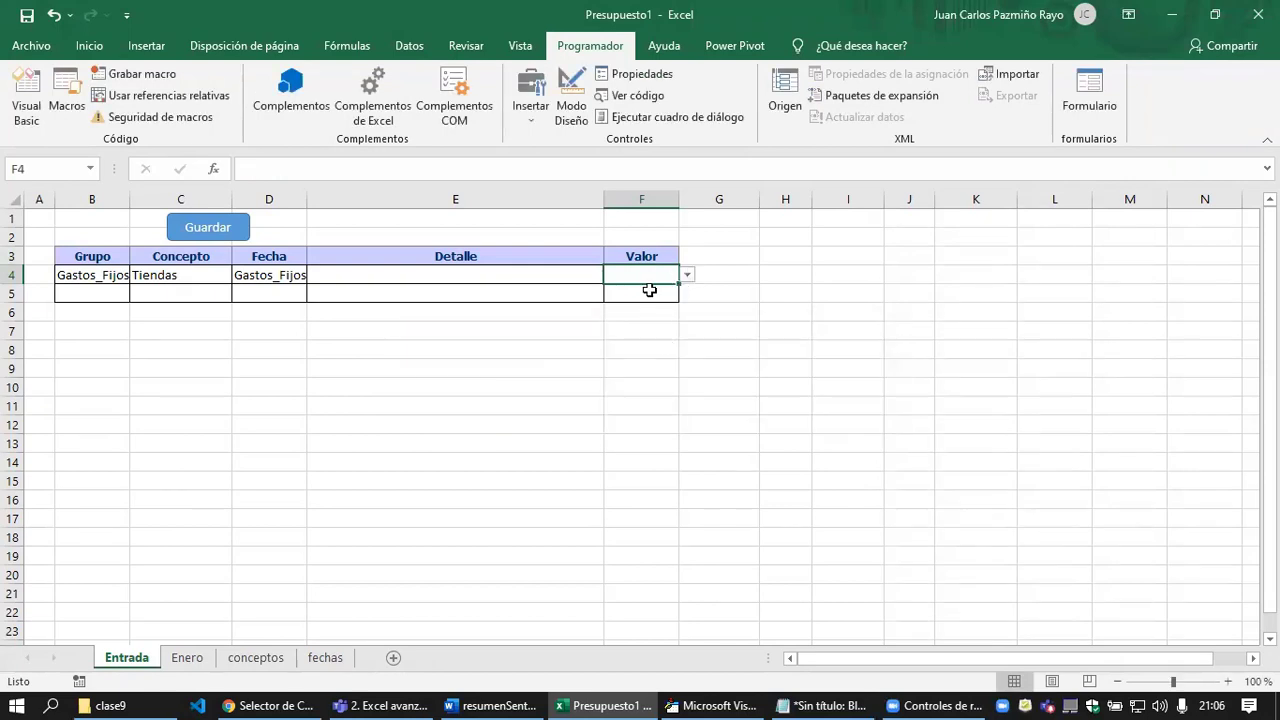
Step: Paste the empty F5 cell over F4, then enter 444 as the Valor
click(648, 292)
key(ctrl+c)
click(642, 275)
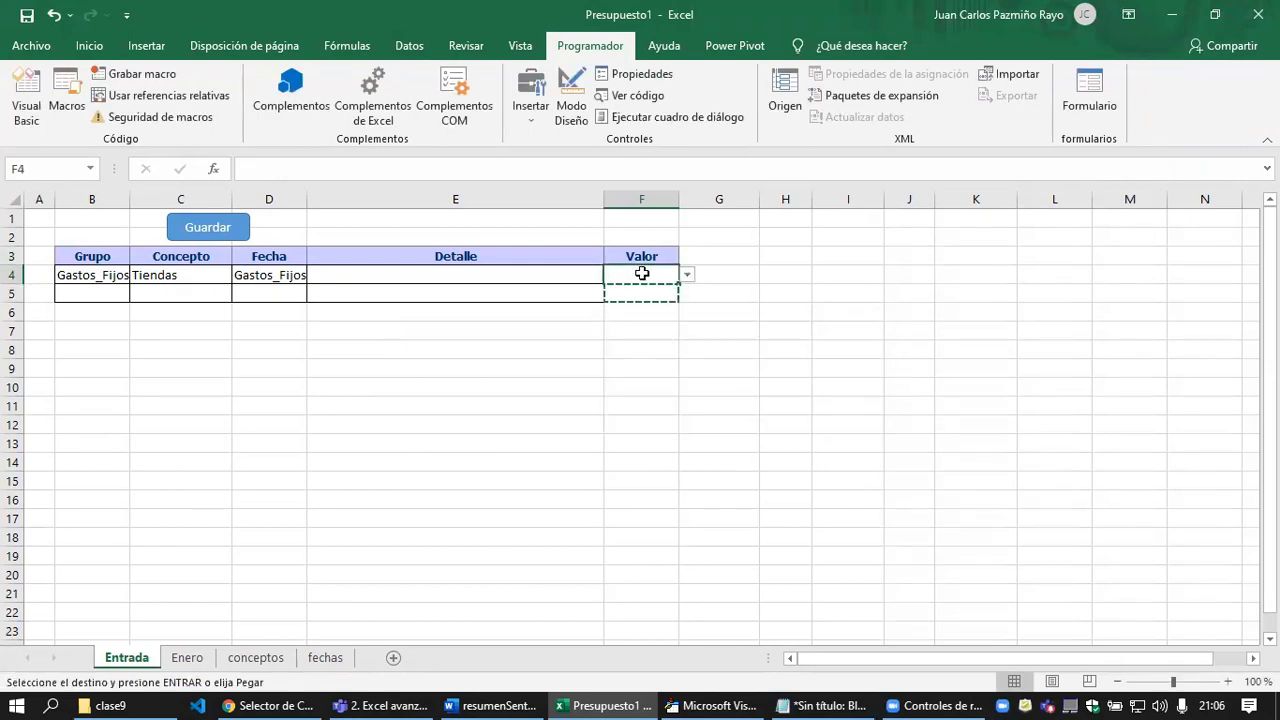
key(ctrl+v)
click(658, 275)
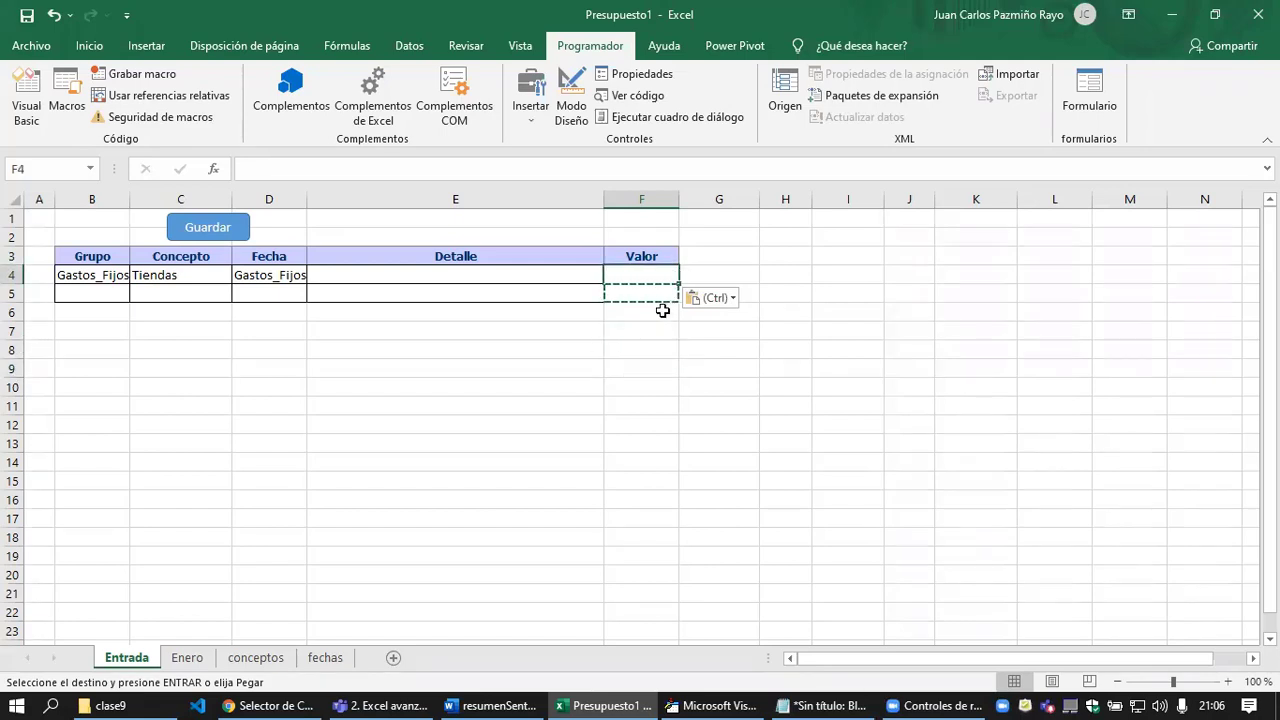
click(631, 410)
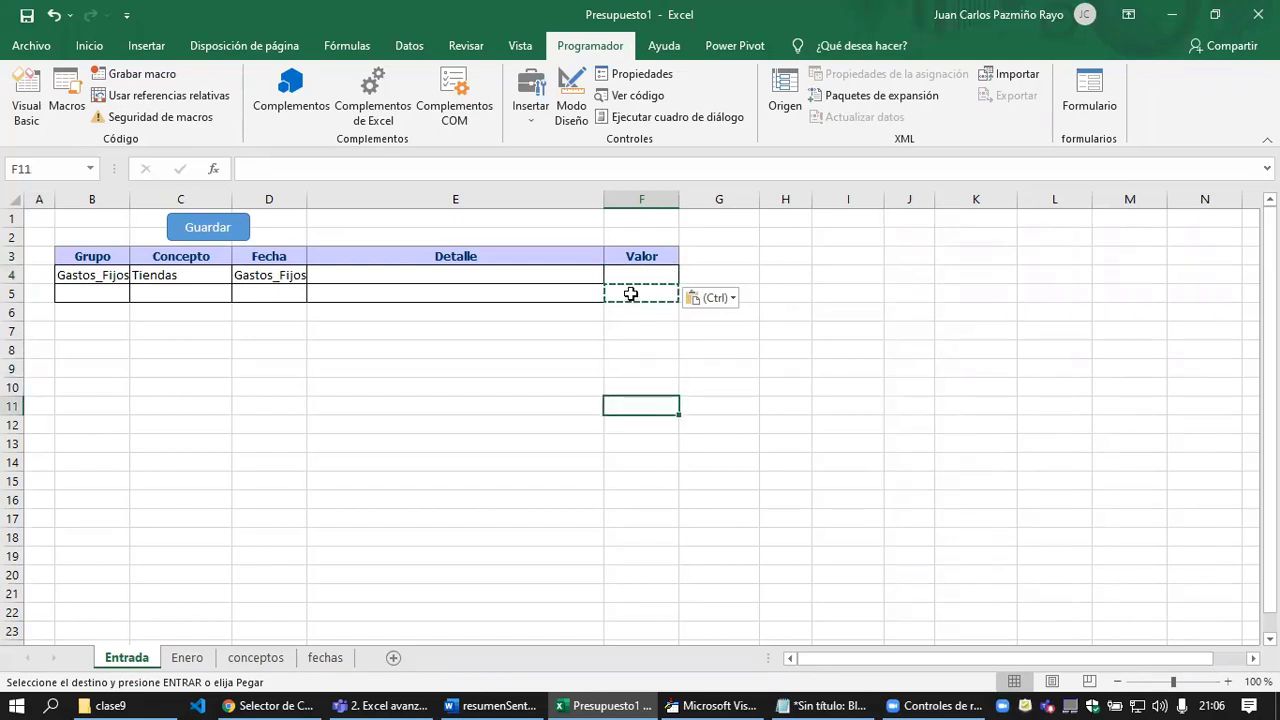
click(634, 278)
text(4)
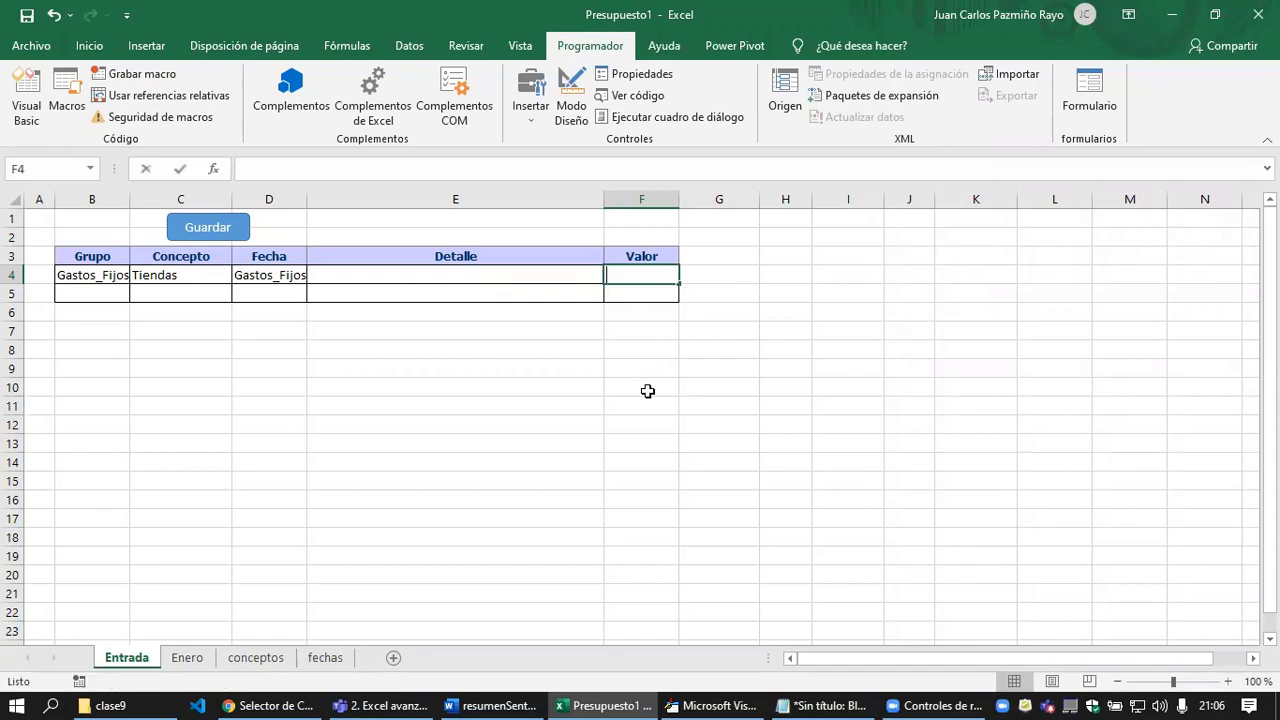
text(44)
click(648, 391)
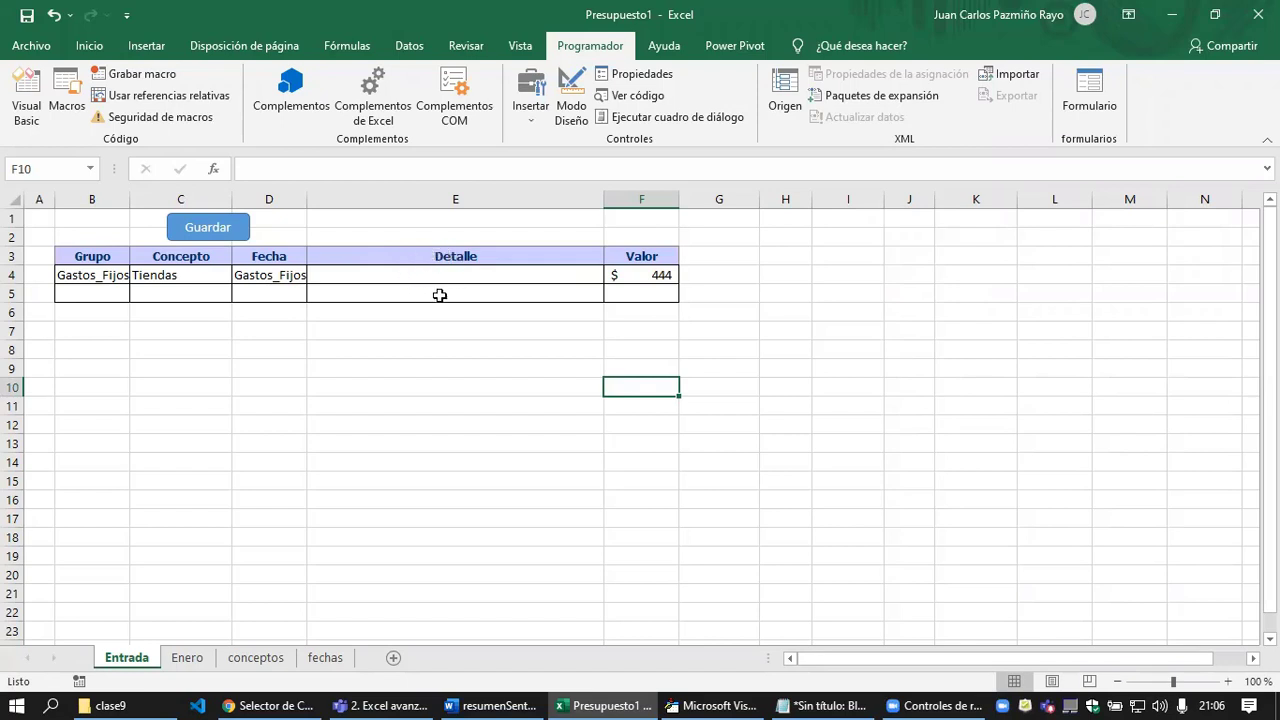
Step: Run Guardar, dismiss the Detalle warning, and cancel a rejected "fsd" entry in E4
click(213, 237)
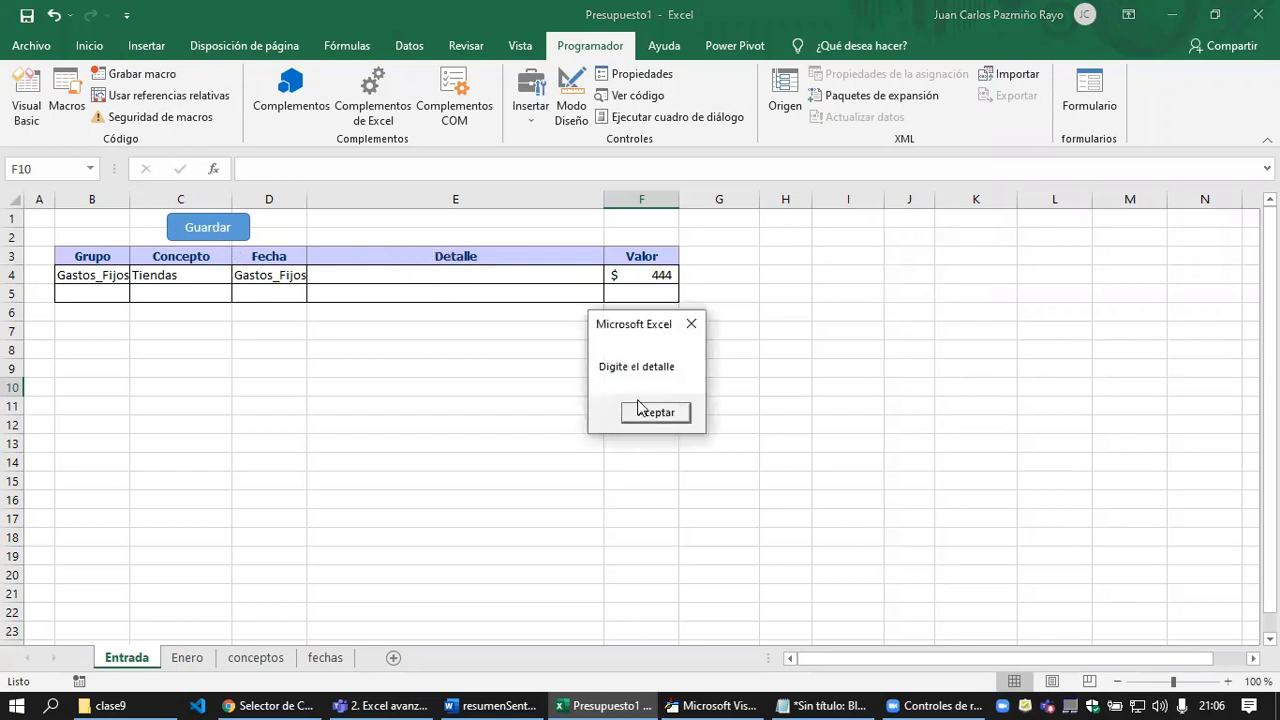
key(Return)
click(412, 275)
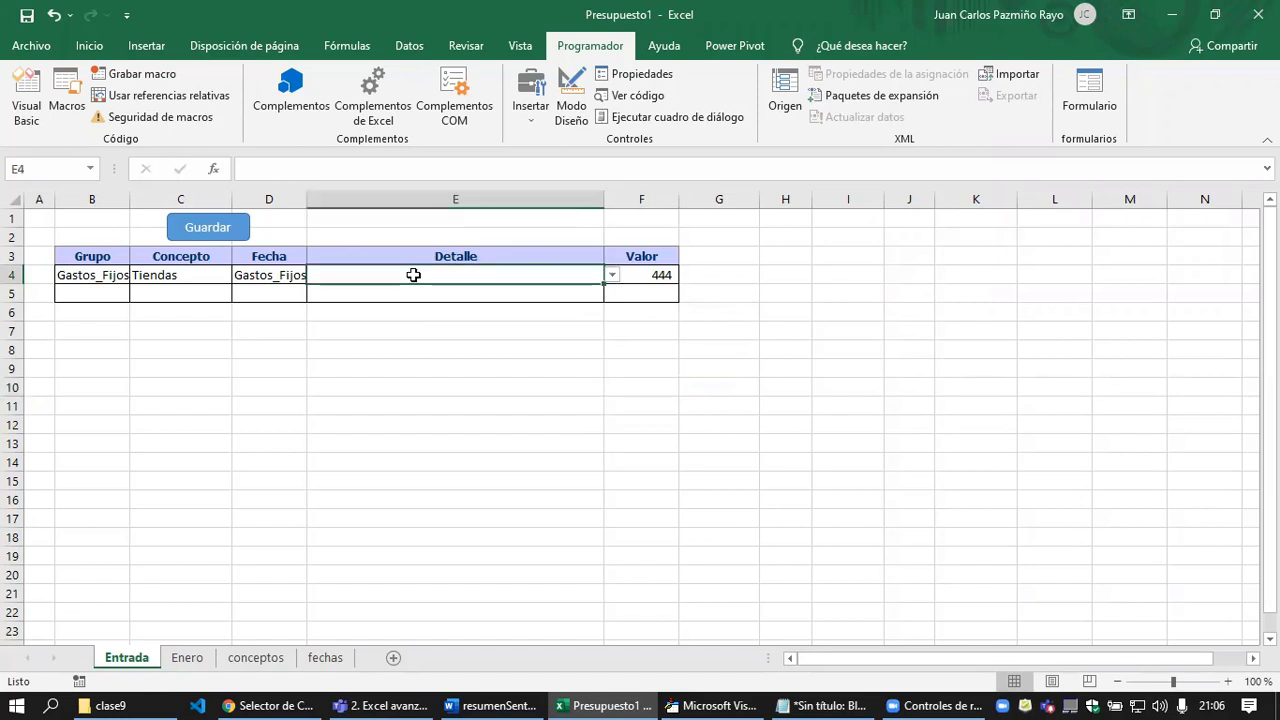
text(fsd)
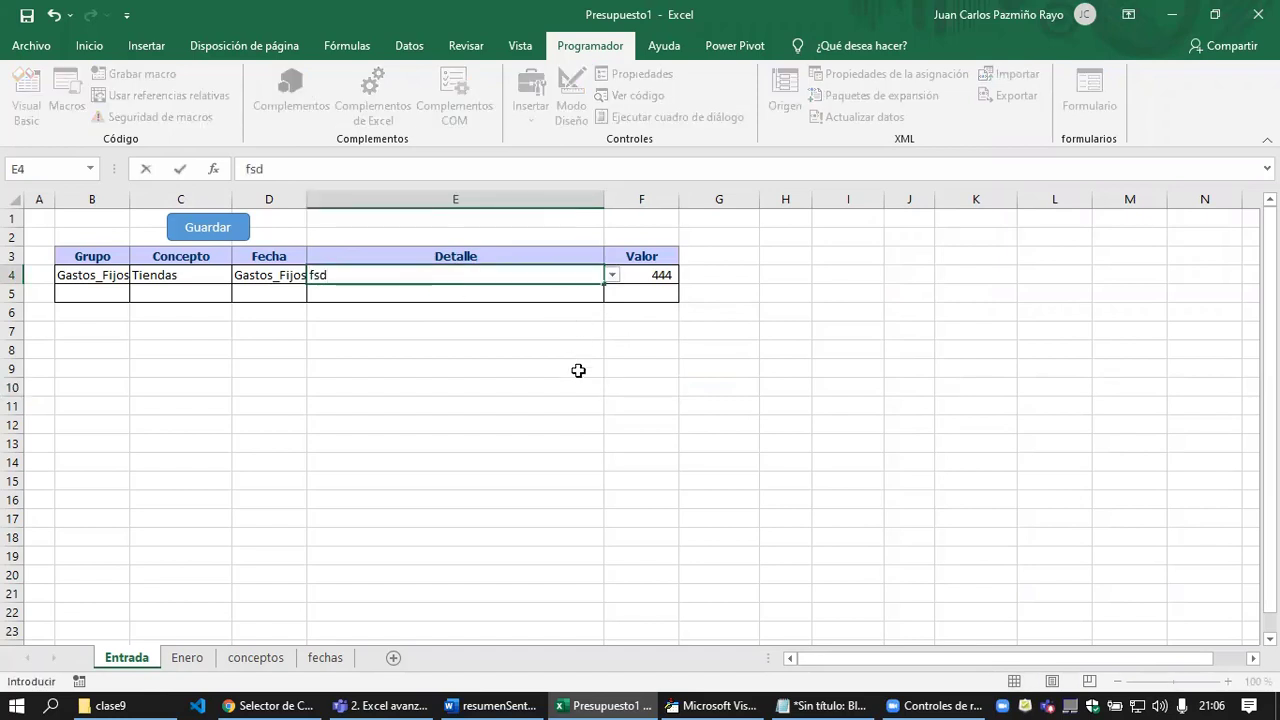
key(Return)
click(650, 405)
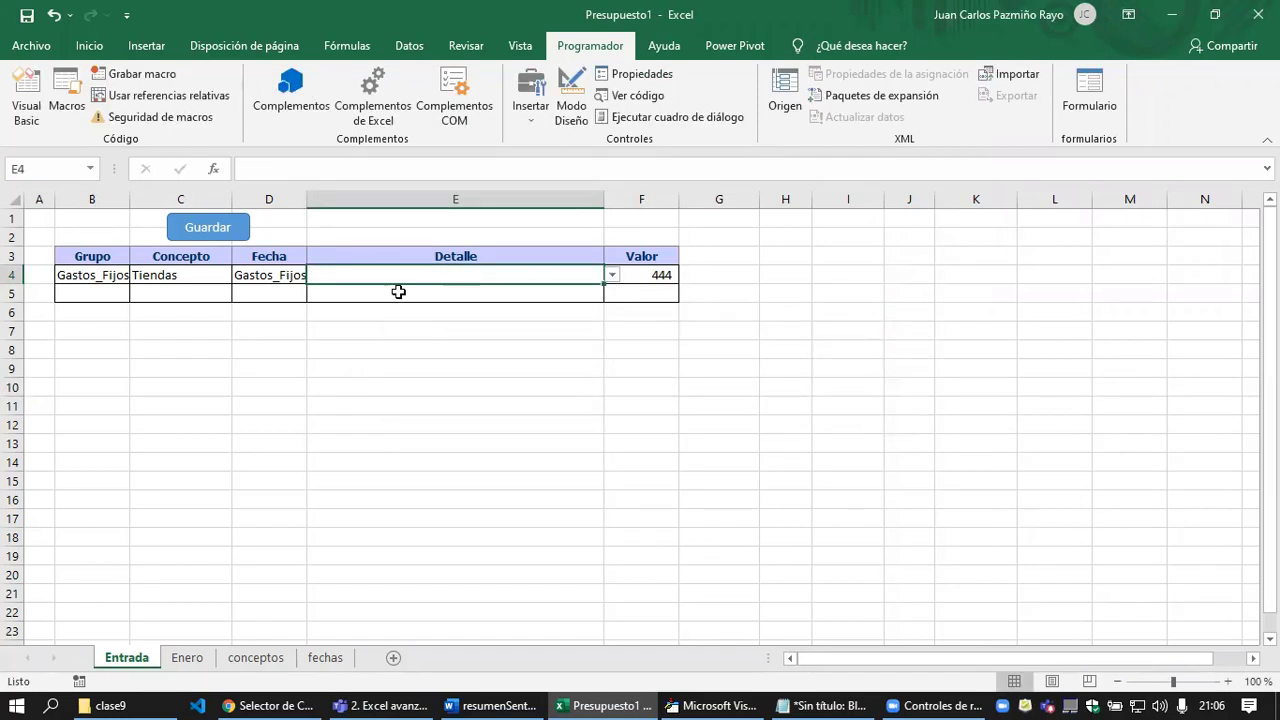
Step: Clear E4 by pasting the empty E5 cell over it
click(395, 292)
key(ctrl+c)
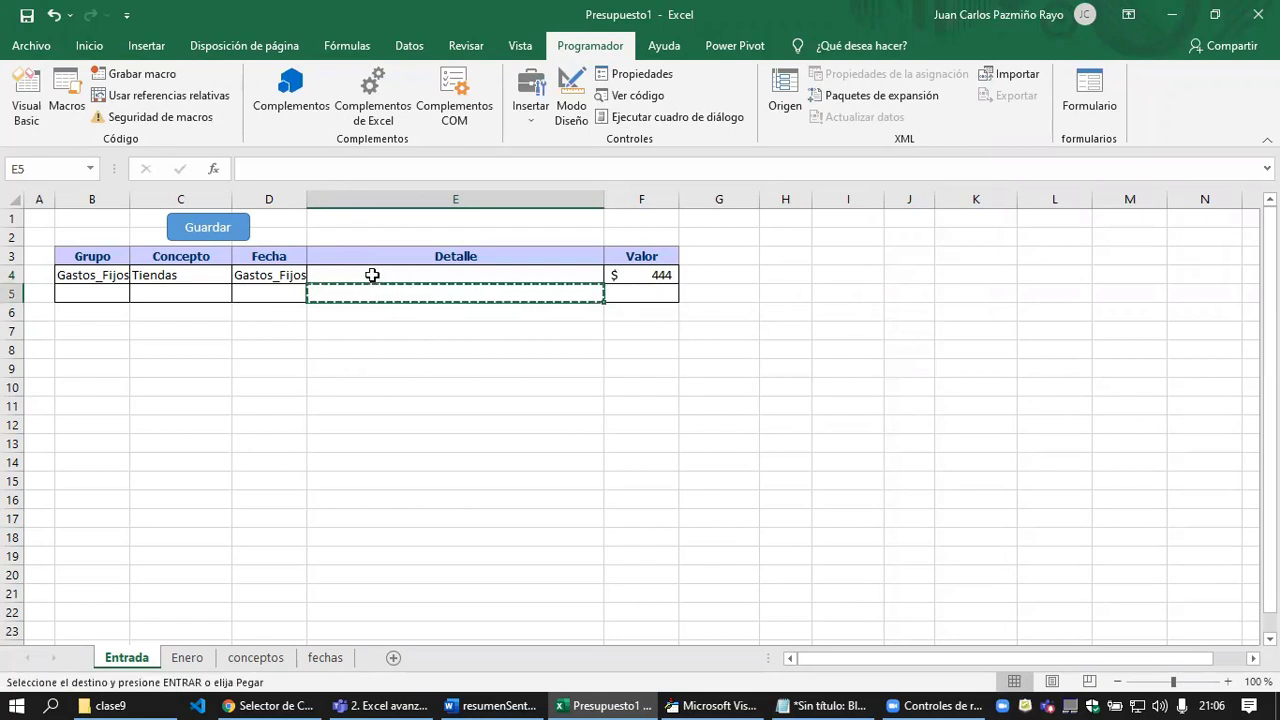
click(371, 275)
key(ctrl+v)
click(469, 388)
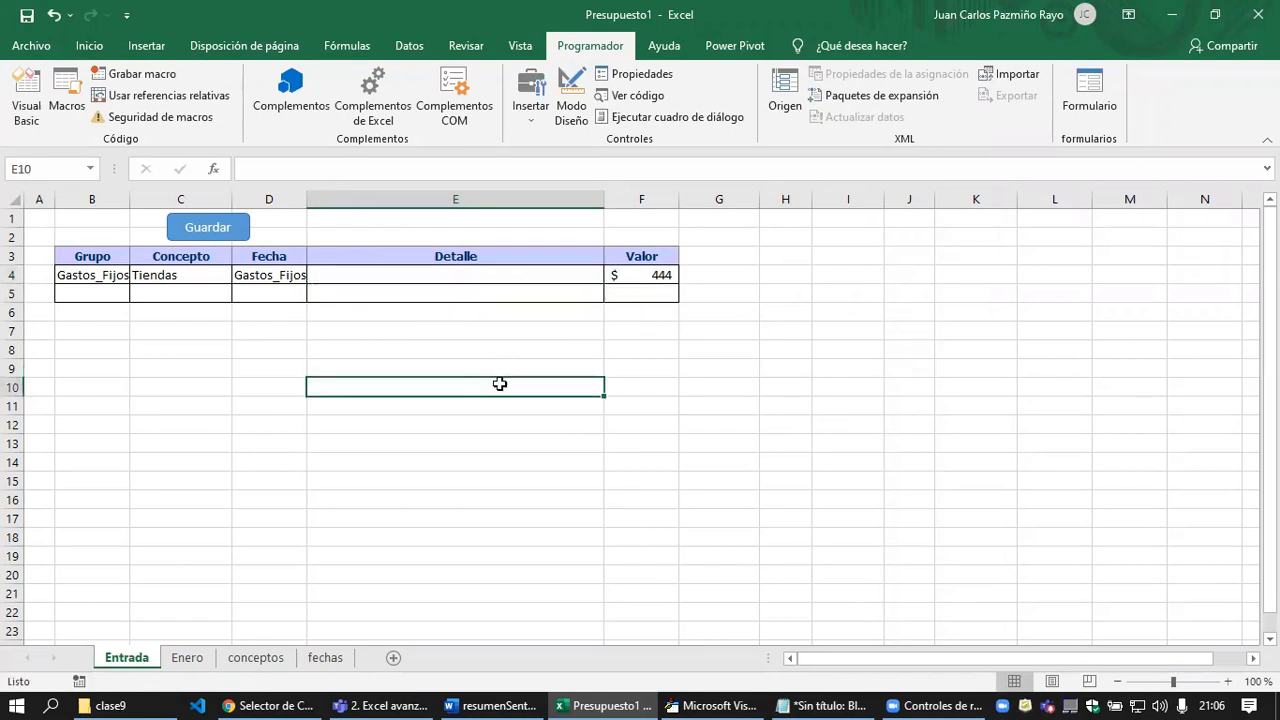
key(Escape)
Step: Enter gfdgdf as the Detalle, run Guardar, and check the Enero sheet for a new row
click(426, 273)
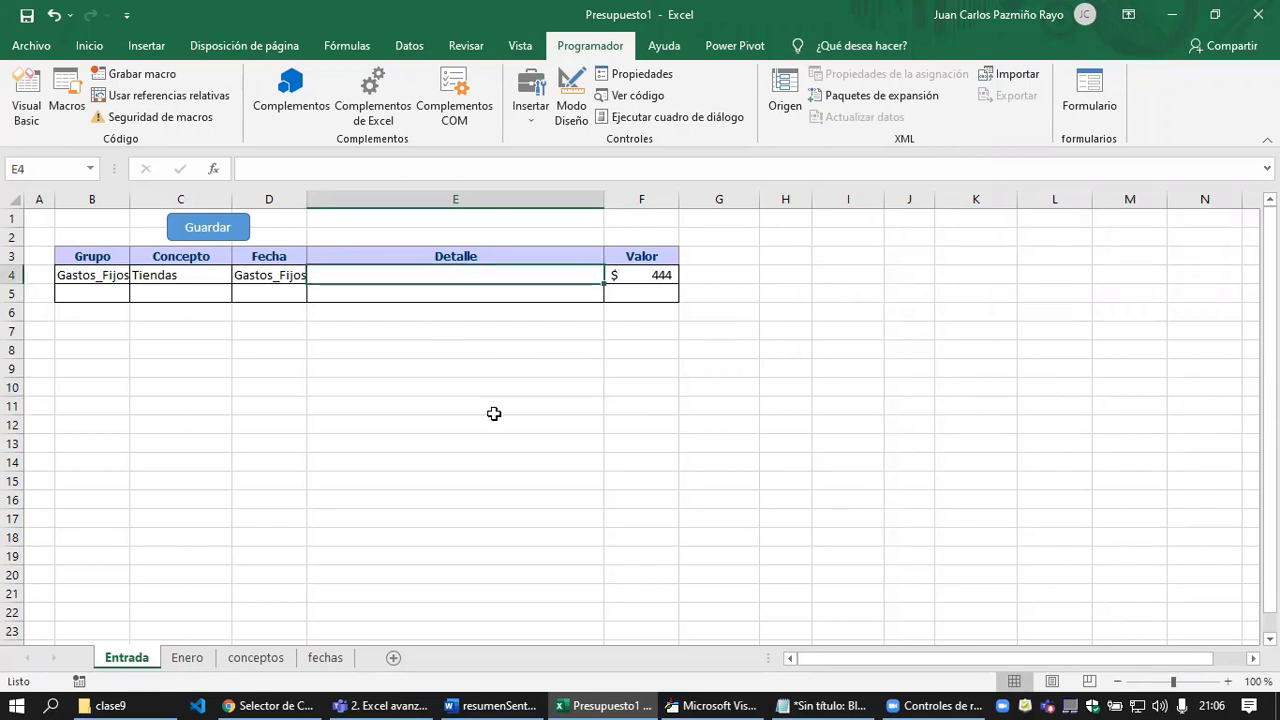
text(gfdgdf)
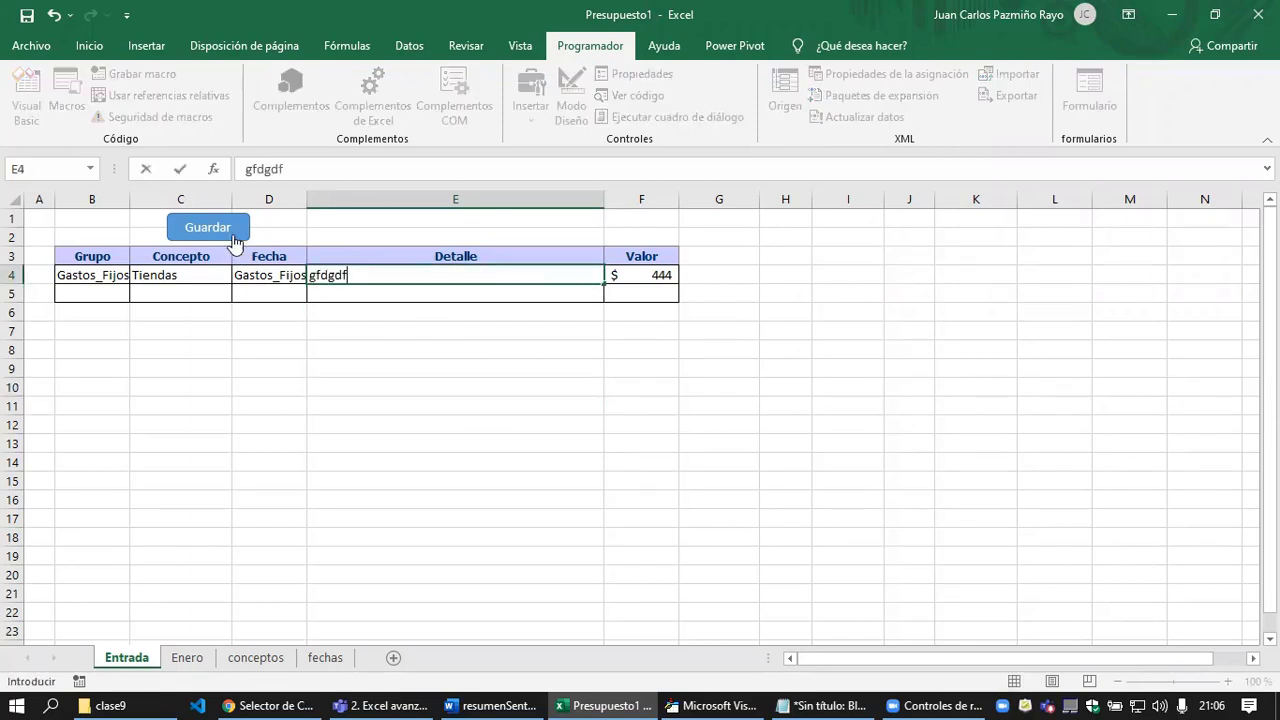
click(233, 240)
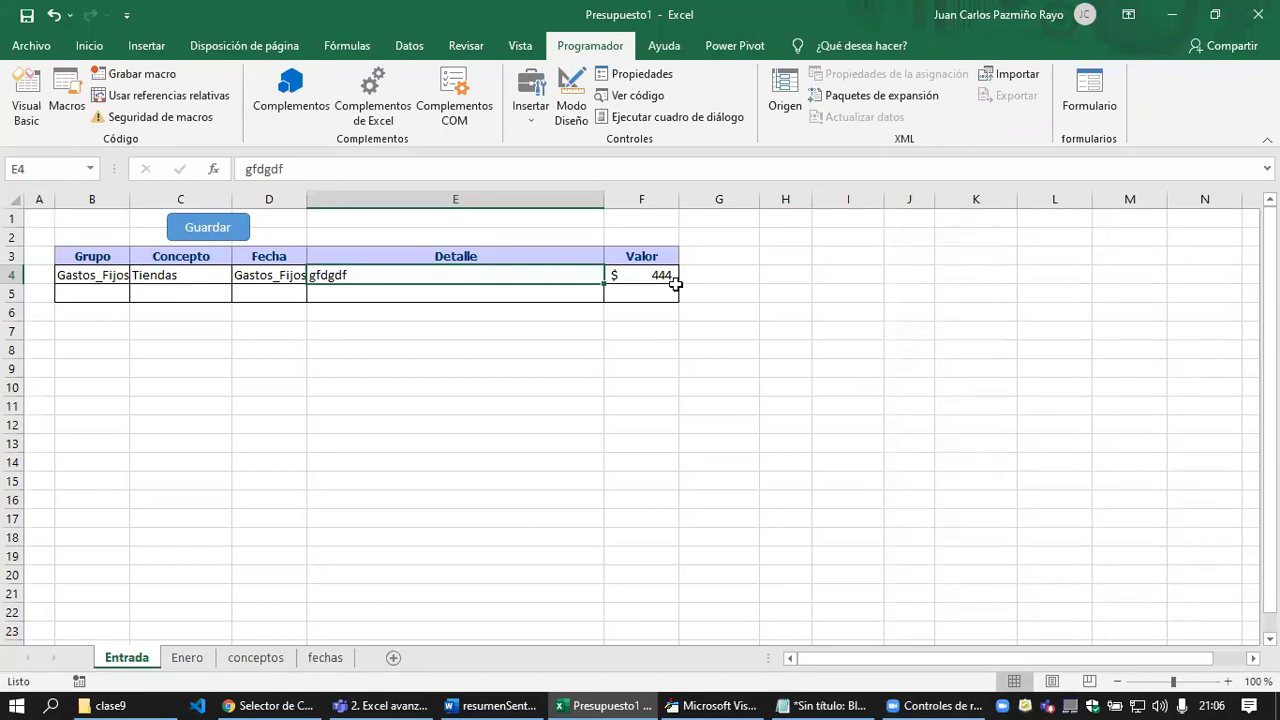
click(187, 658)
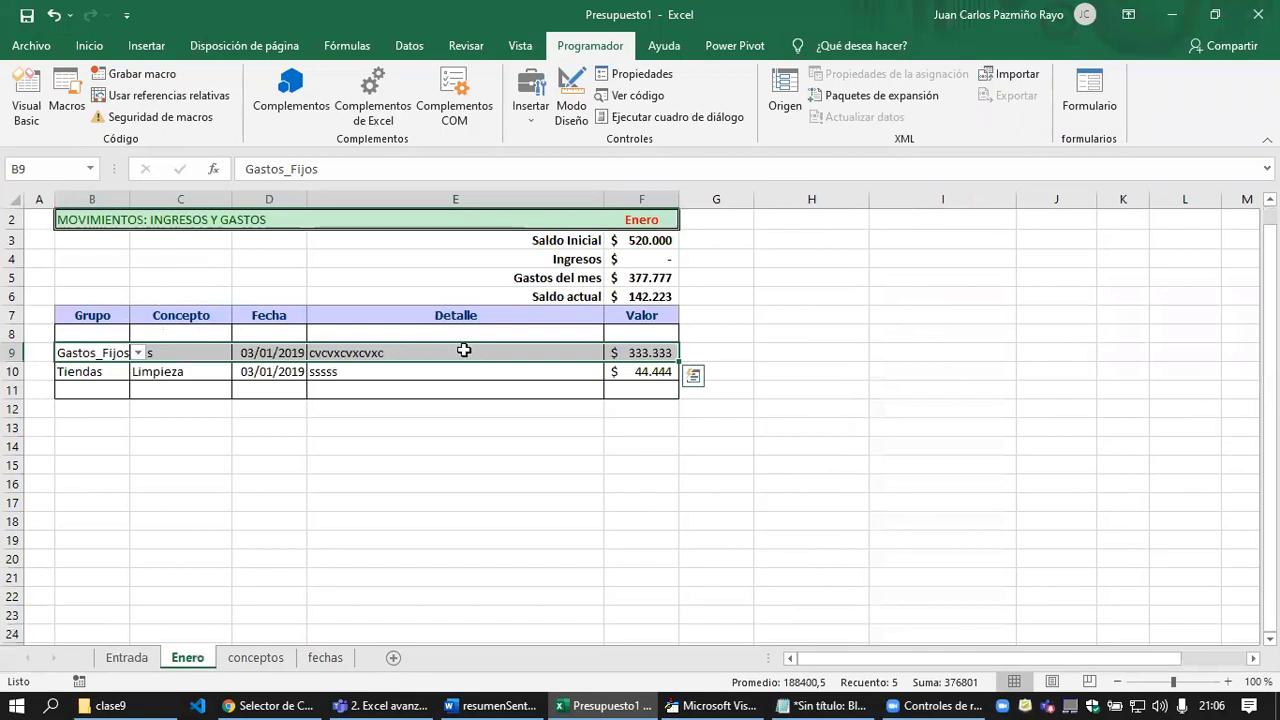
click(120, 658)
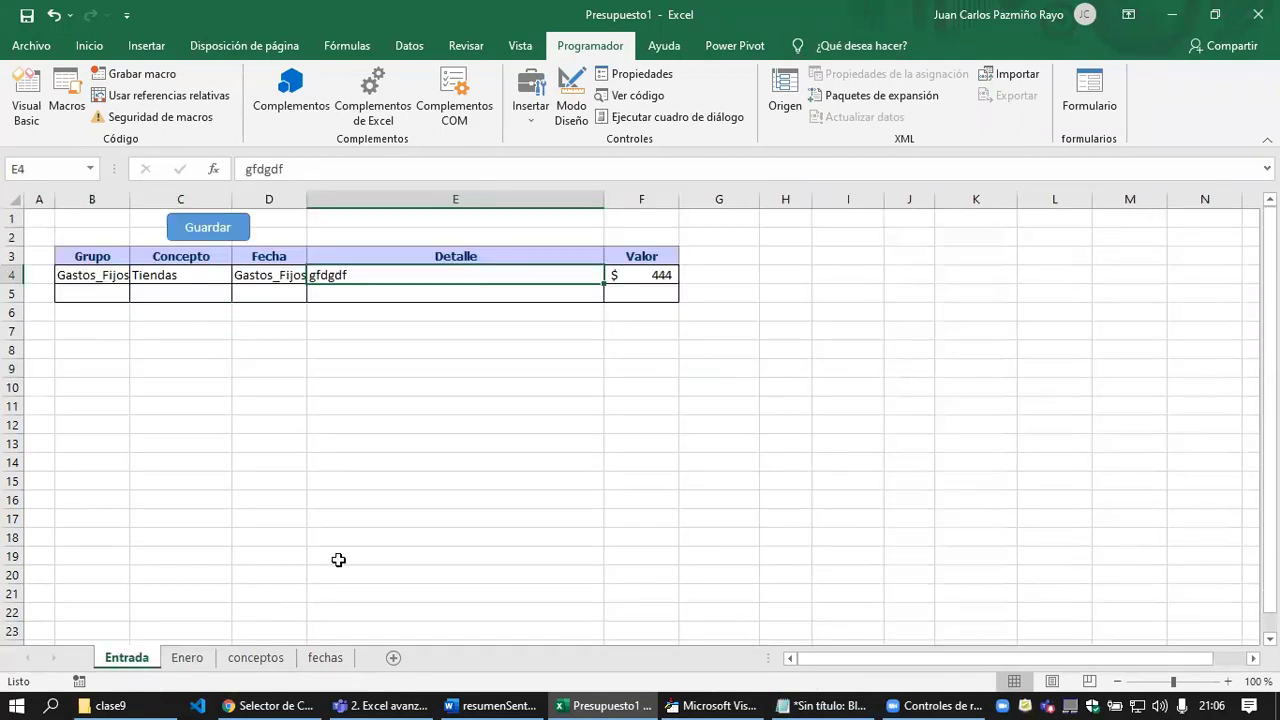
click(338, 557)
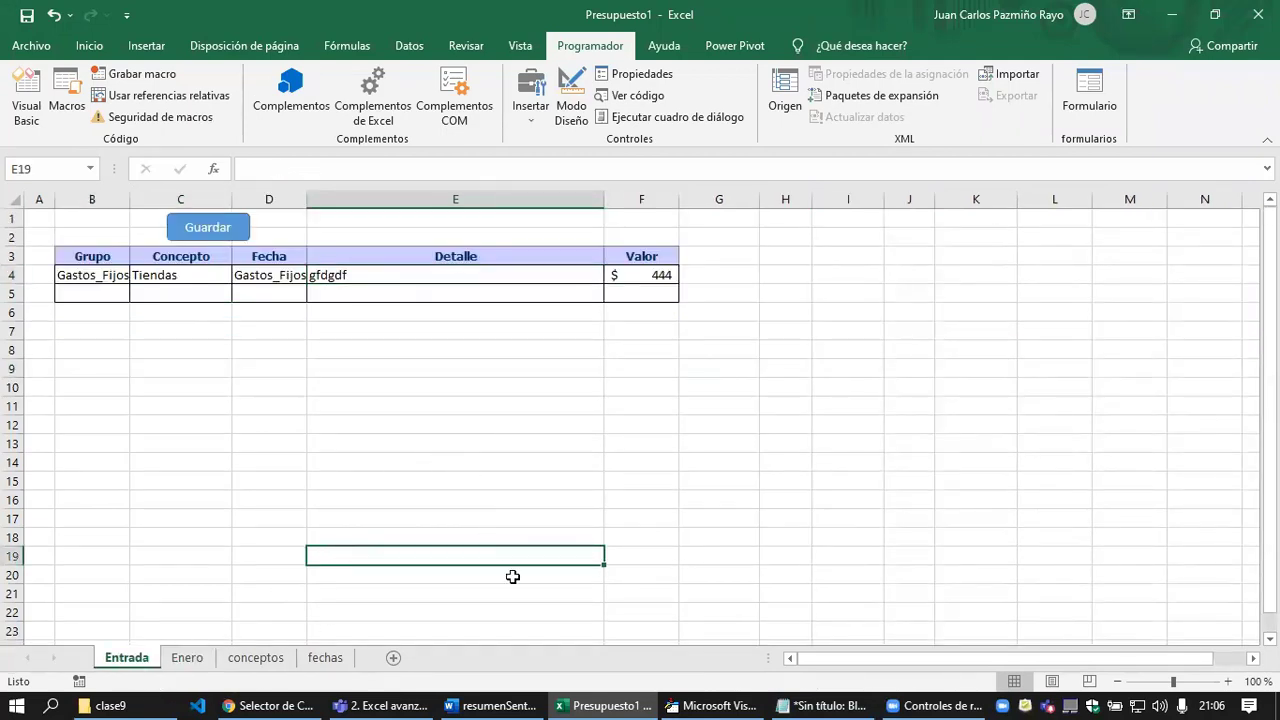
Step: Add an empty Else branch below the "Digite el Valor" MsgBox line
click(707, 697)
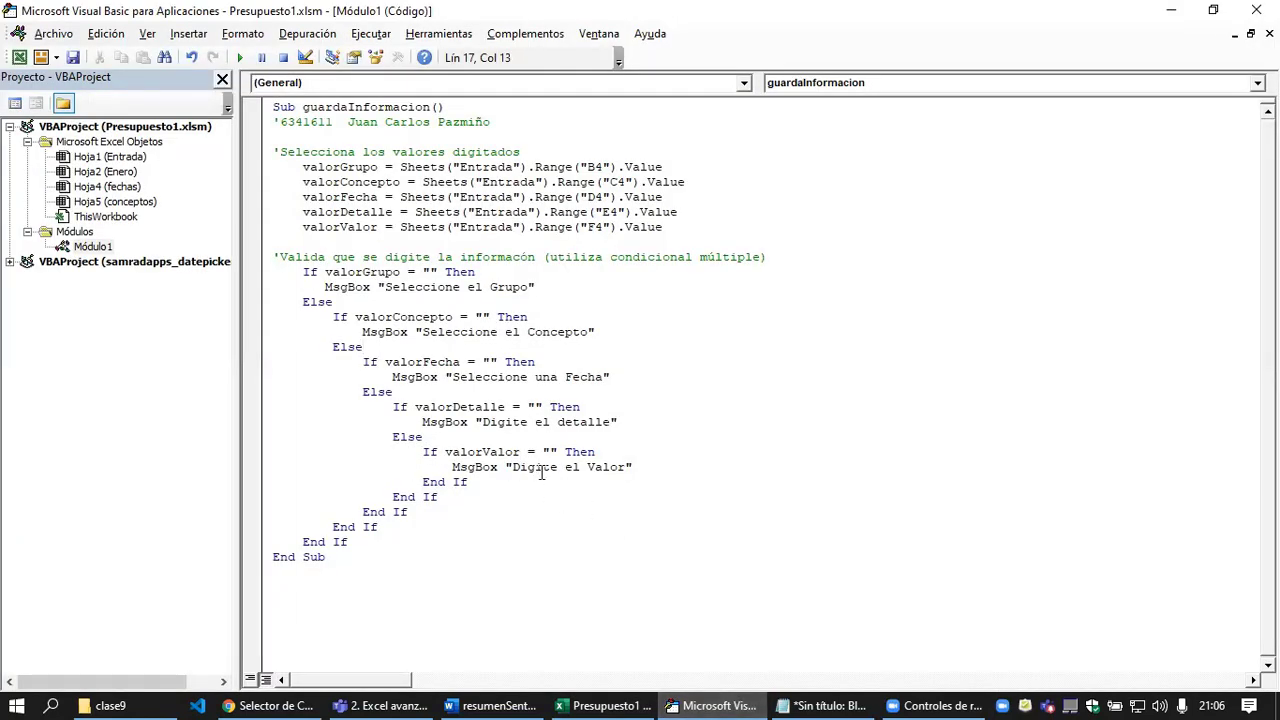
key(Return)
text(else)
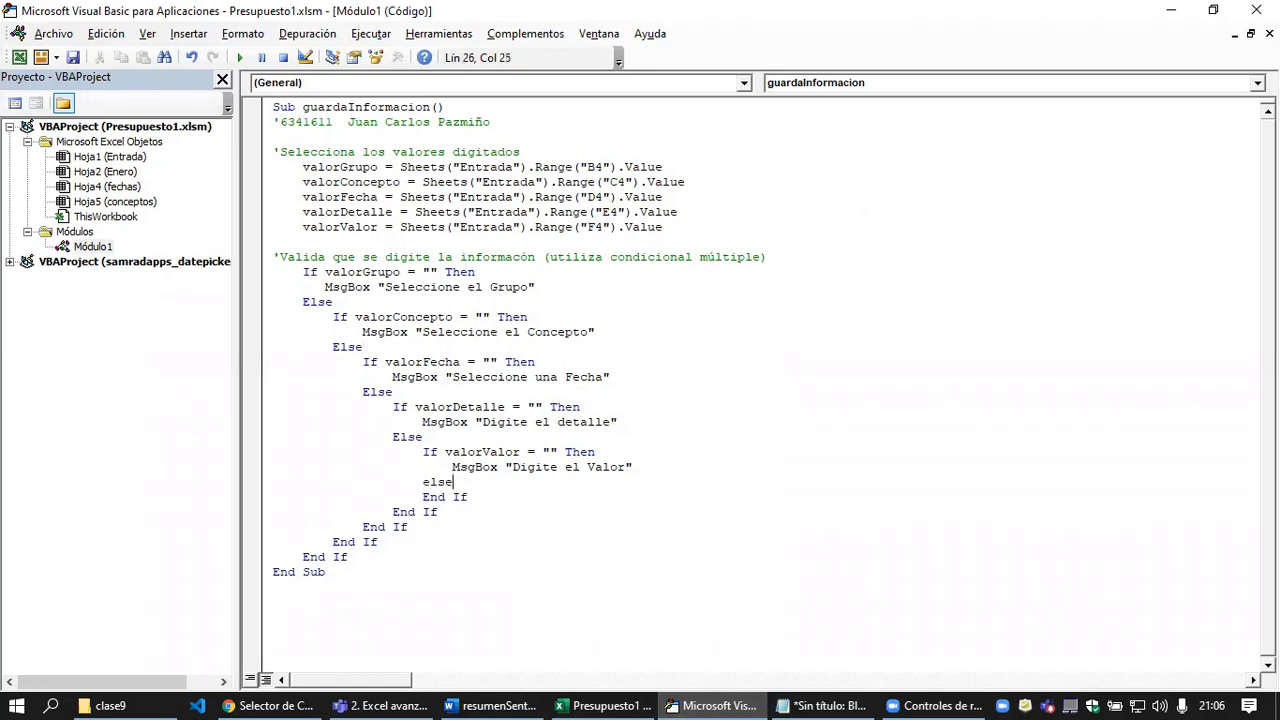
key(Return)
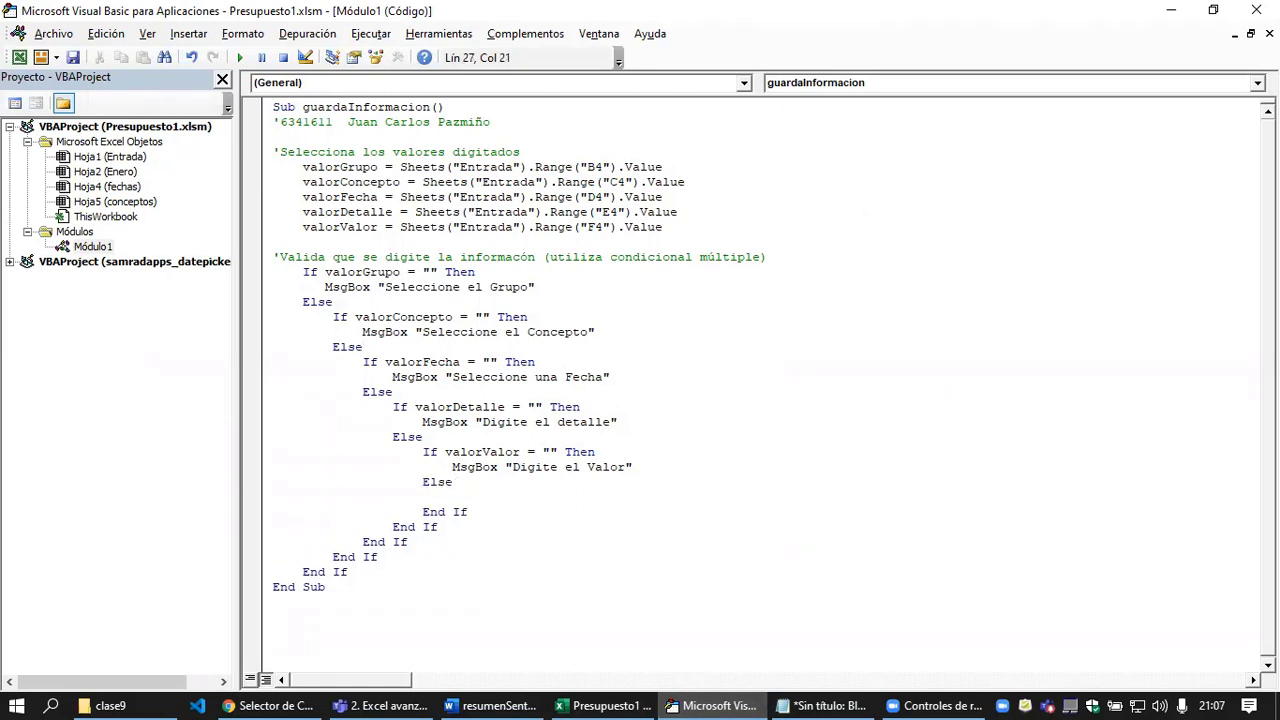
key(Return)
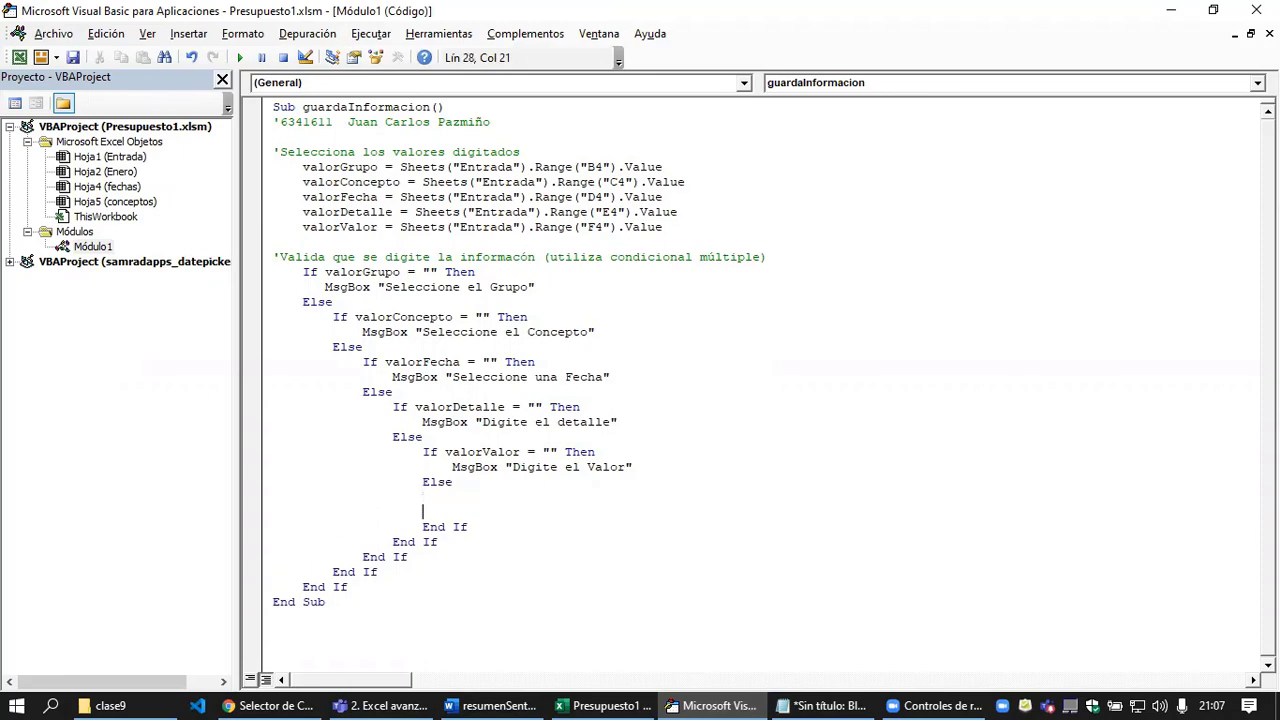
click(820, 705)
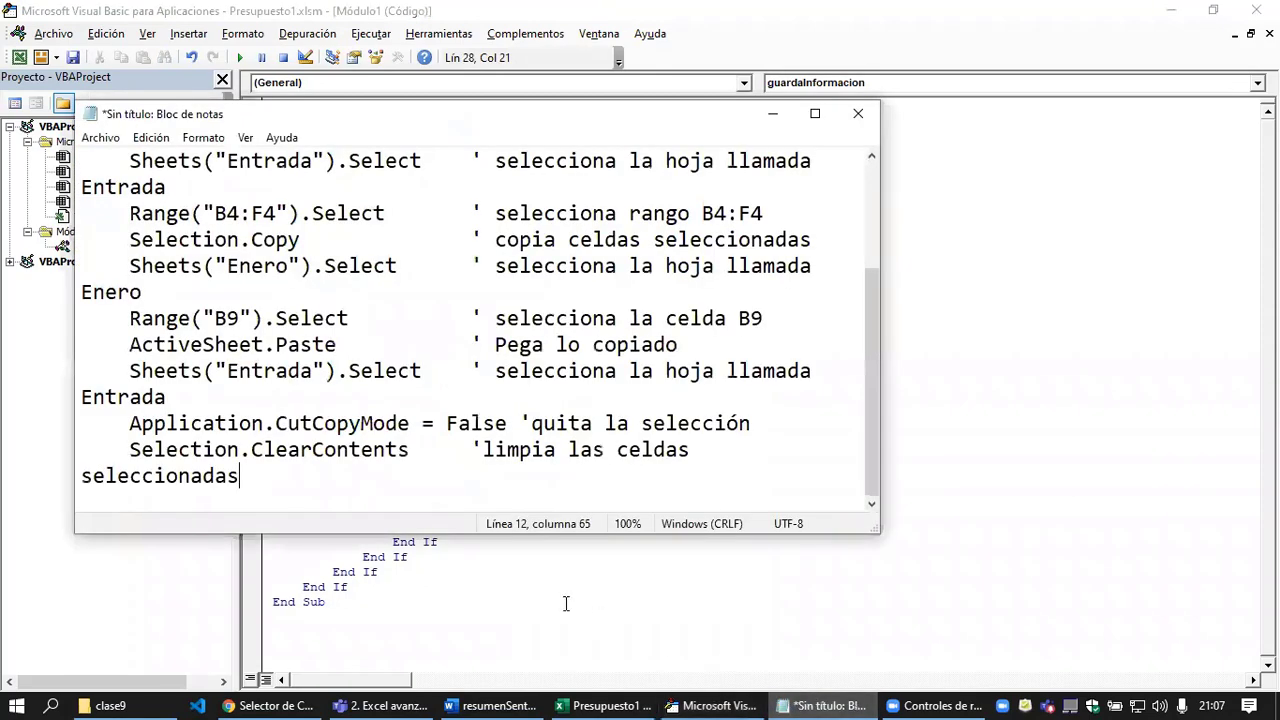
Step: Maximize Notepad and cut all of its row-copying and clearing code to the clipboard
scroll(560, 482, up, 2)
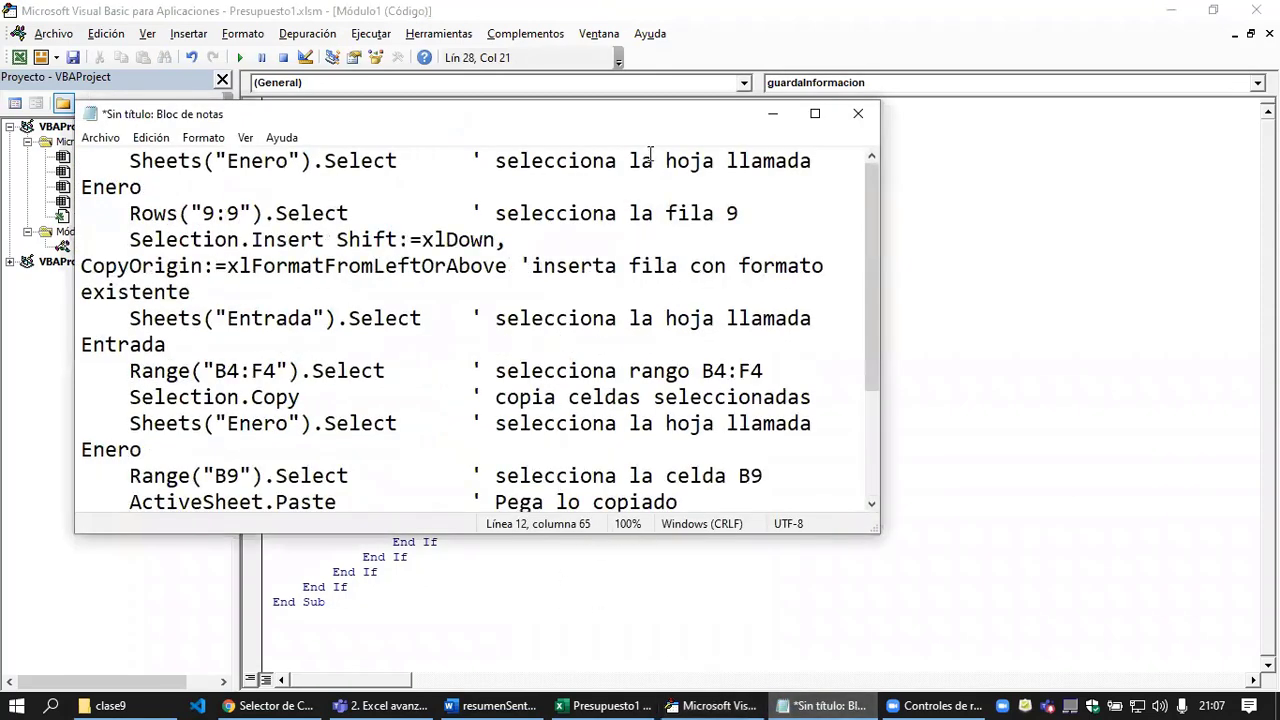
double_click(670, 120)
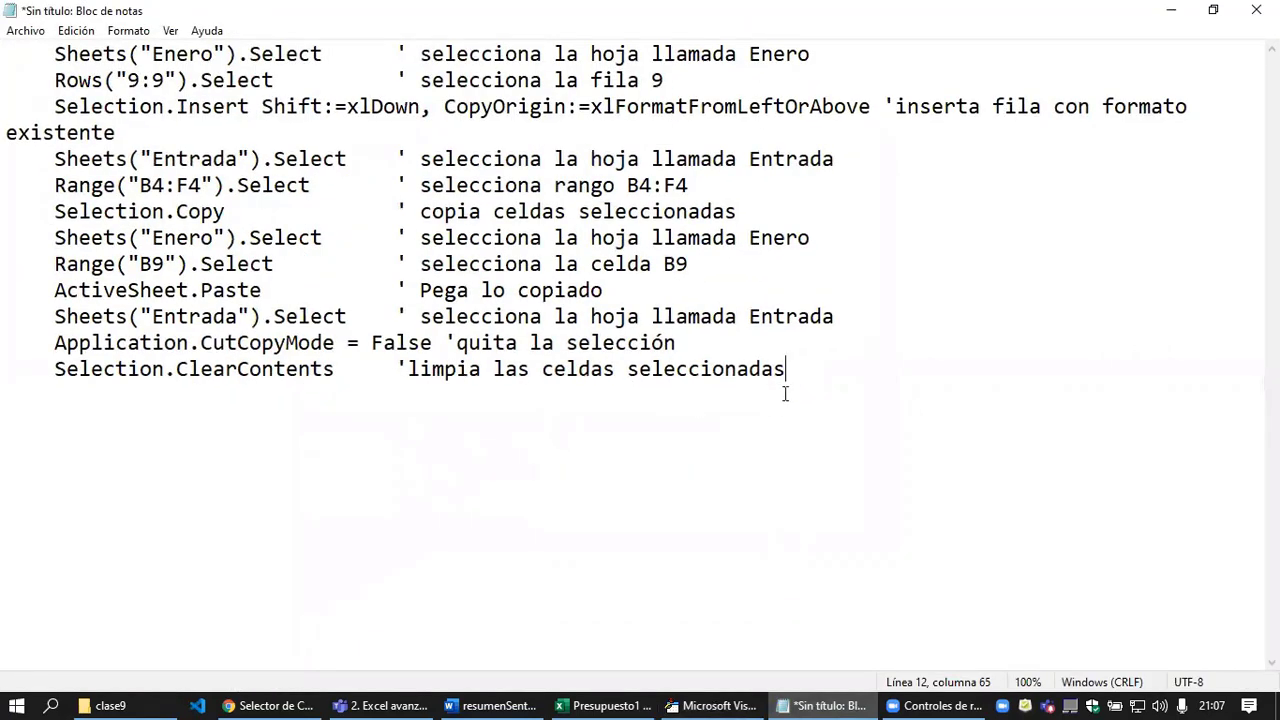
drag(798, 378, 8, 58)
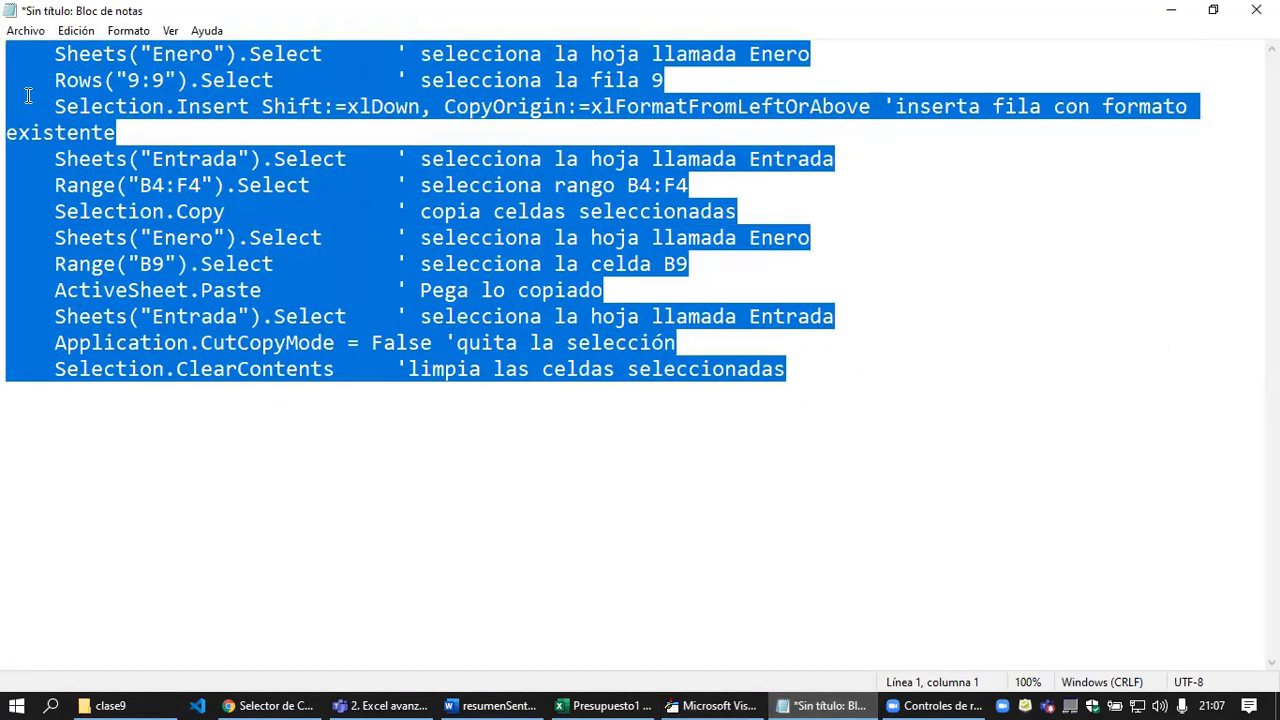
key(ctrl+x)
click(697, 700)
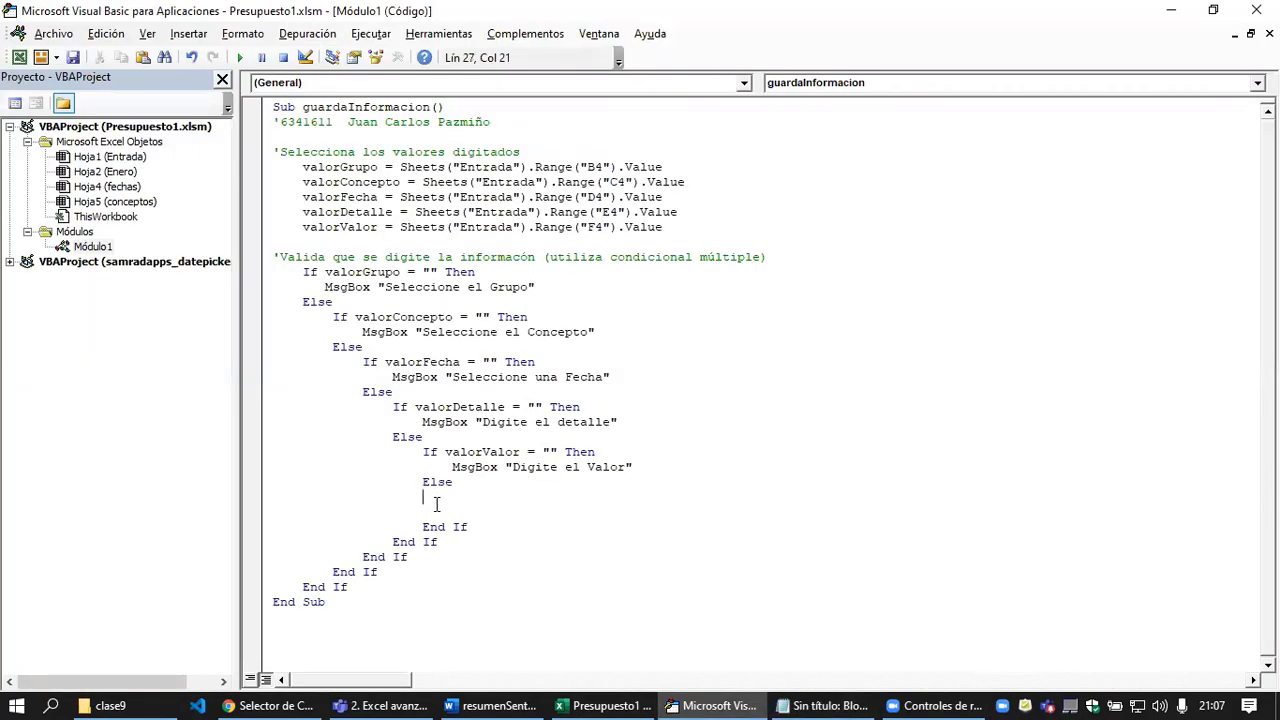
Step: Paste the copy-to-Enero and clear-inputs code into the innermost Else, indent it, and remove the blank line
key(ctrl+v)
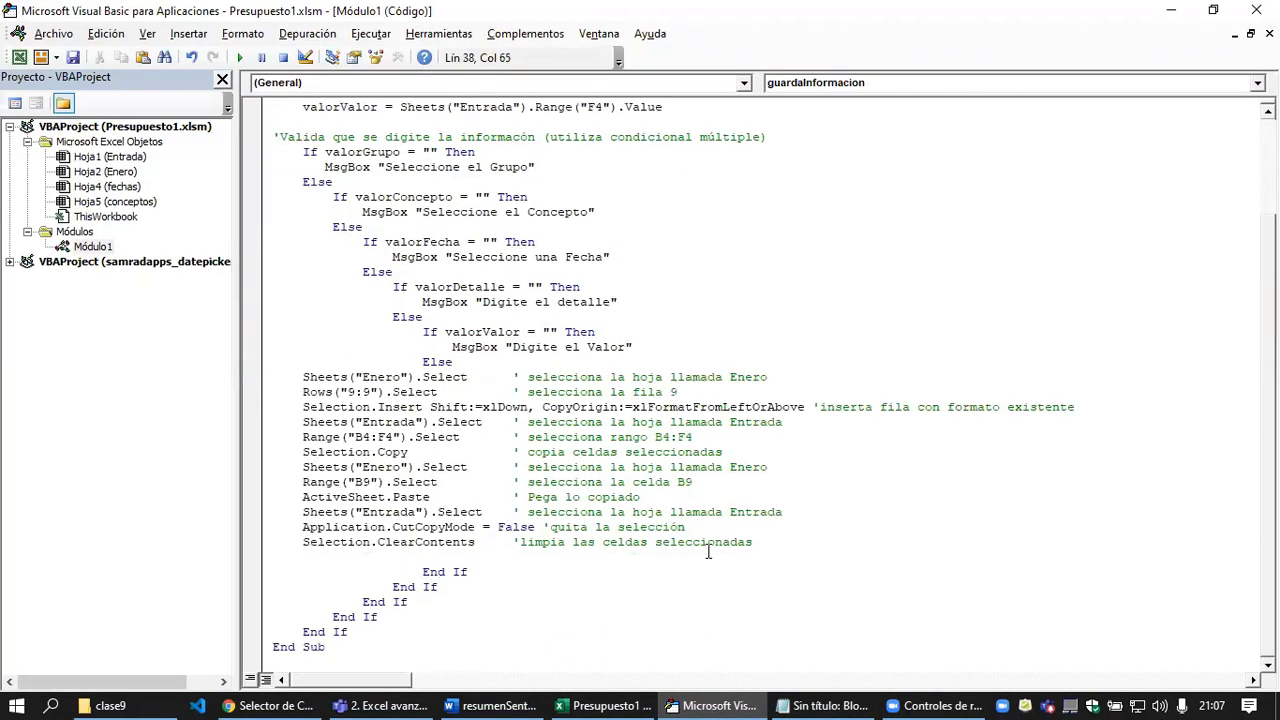
drag(792, 545, 253, 375)
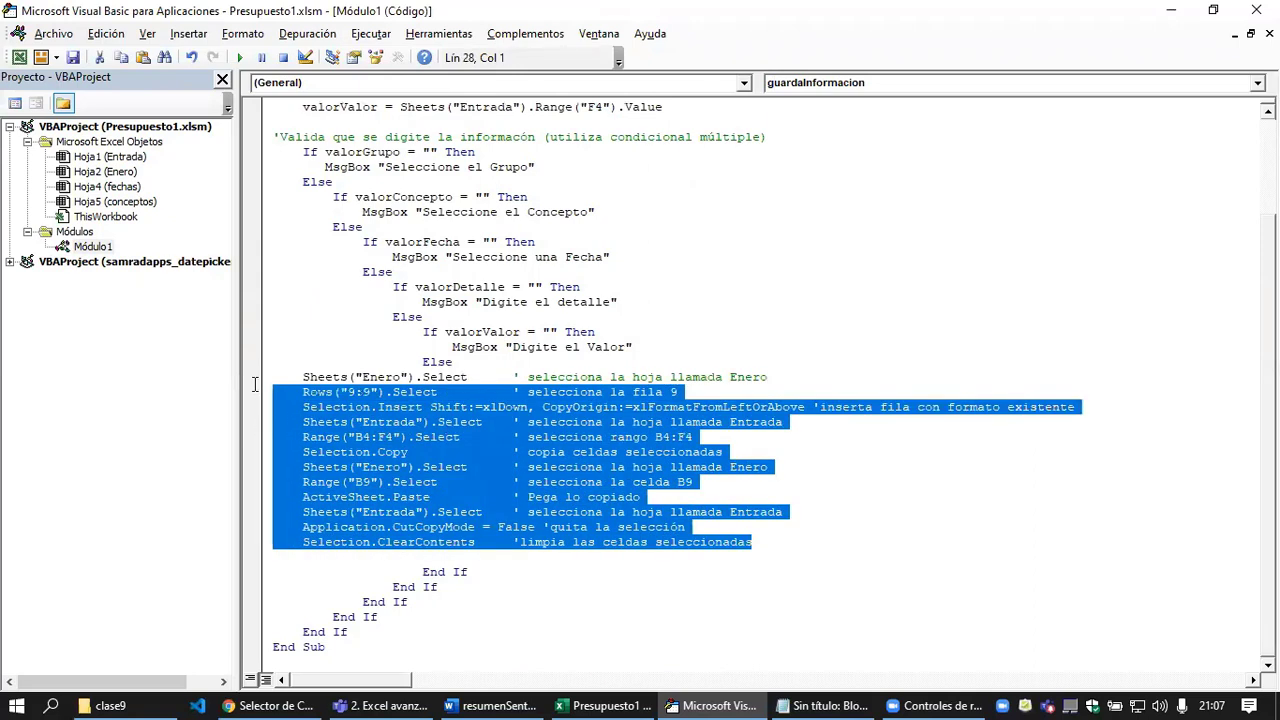
key(Tab)
key(Tab)
key(Tab)
key(Tab)
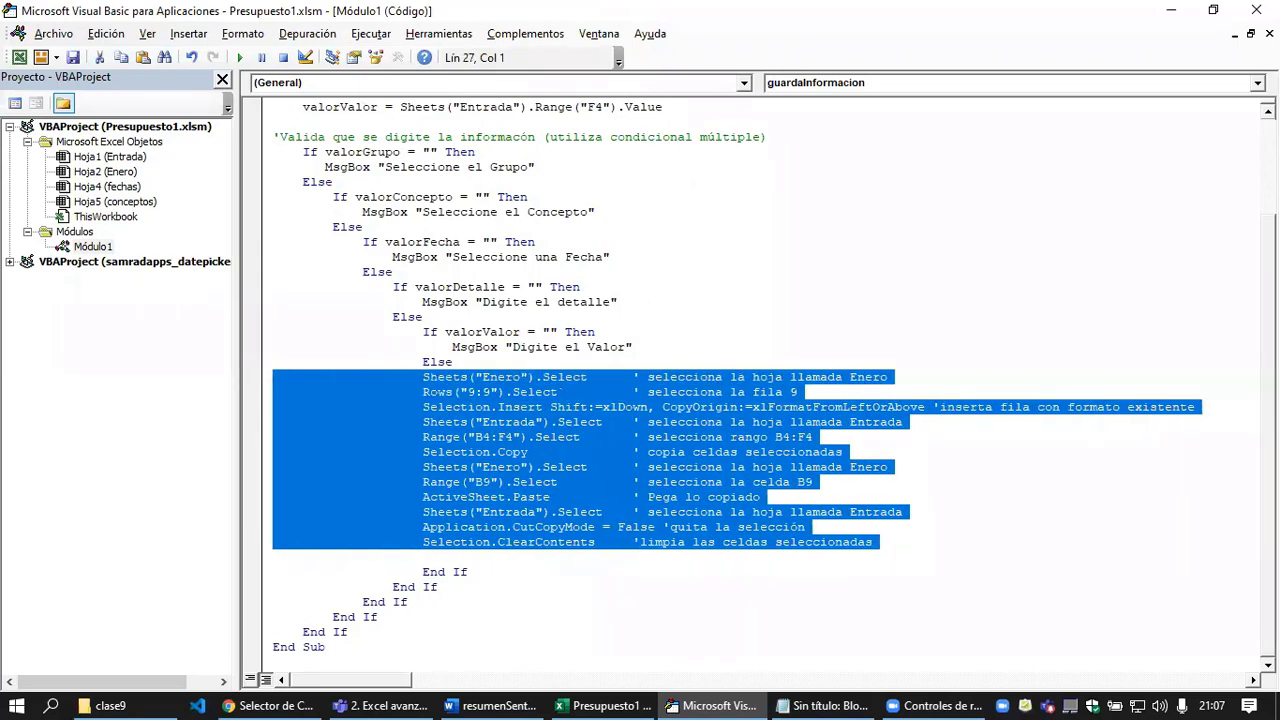
key(Tab)
click(590, 583)
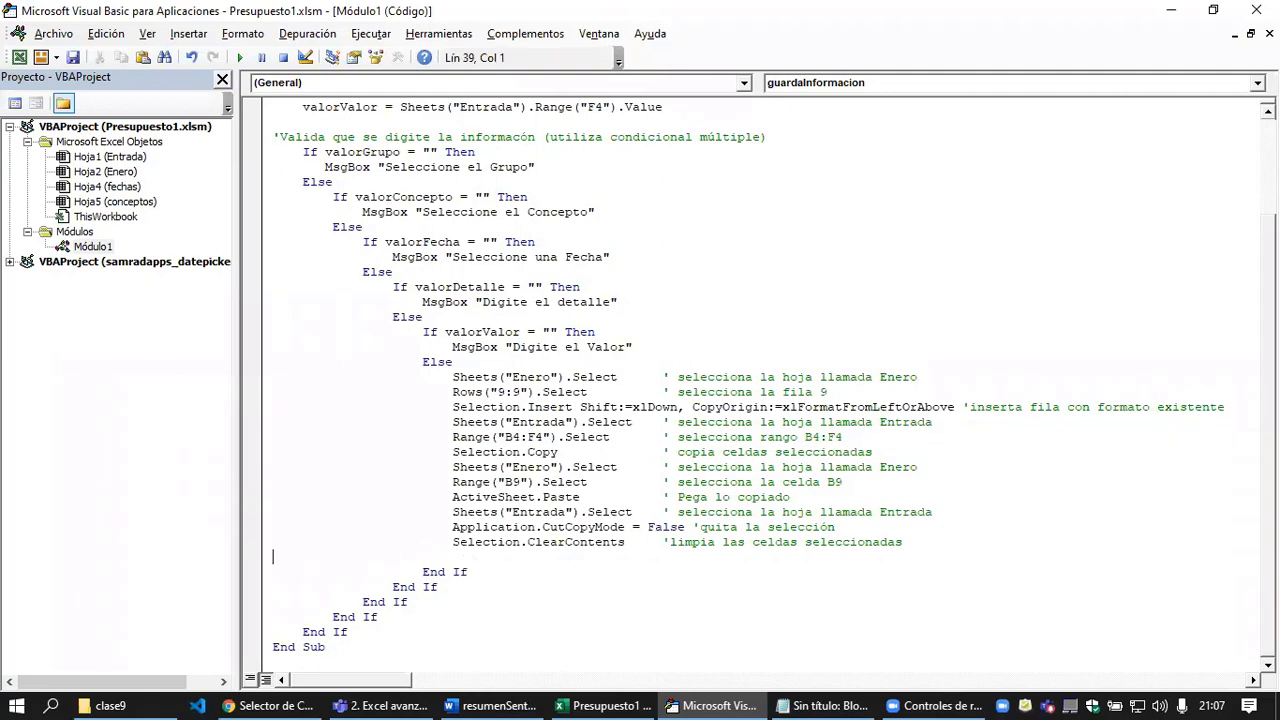
key(BackSpace)
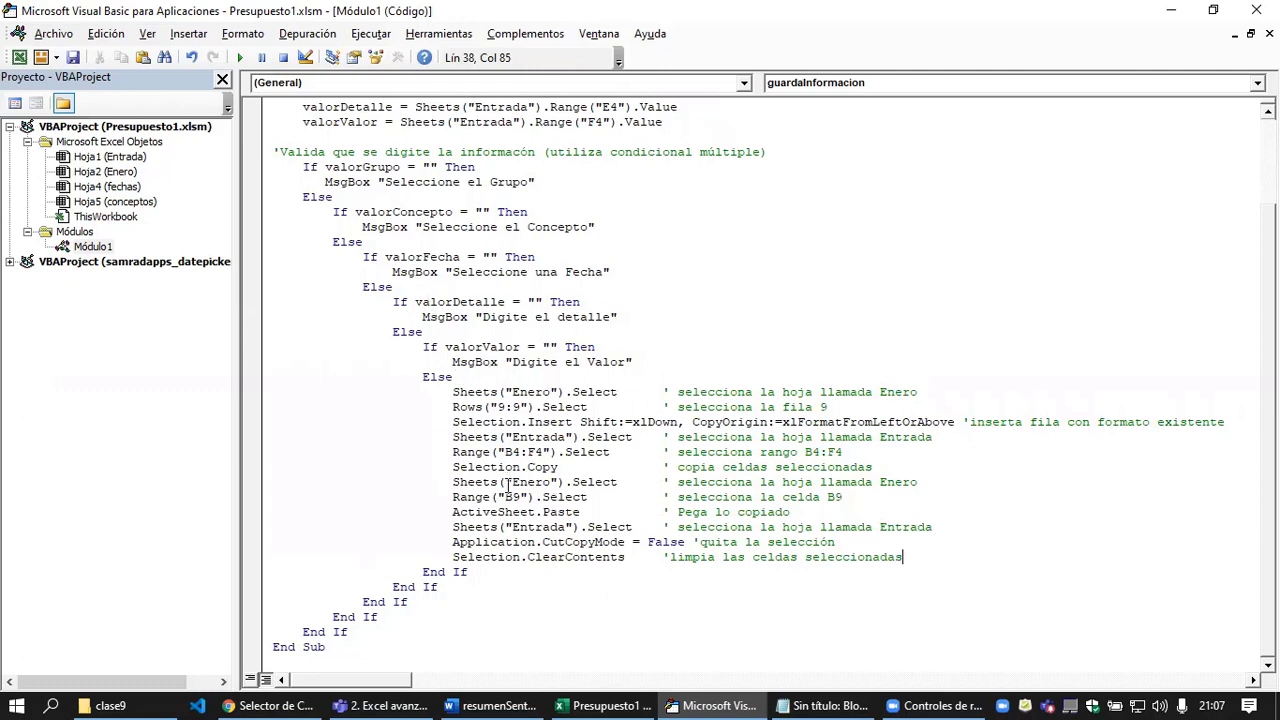
click(598, 705)
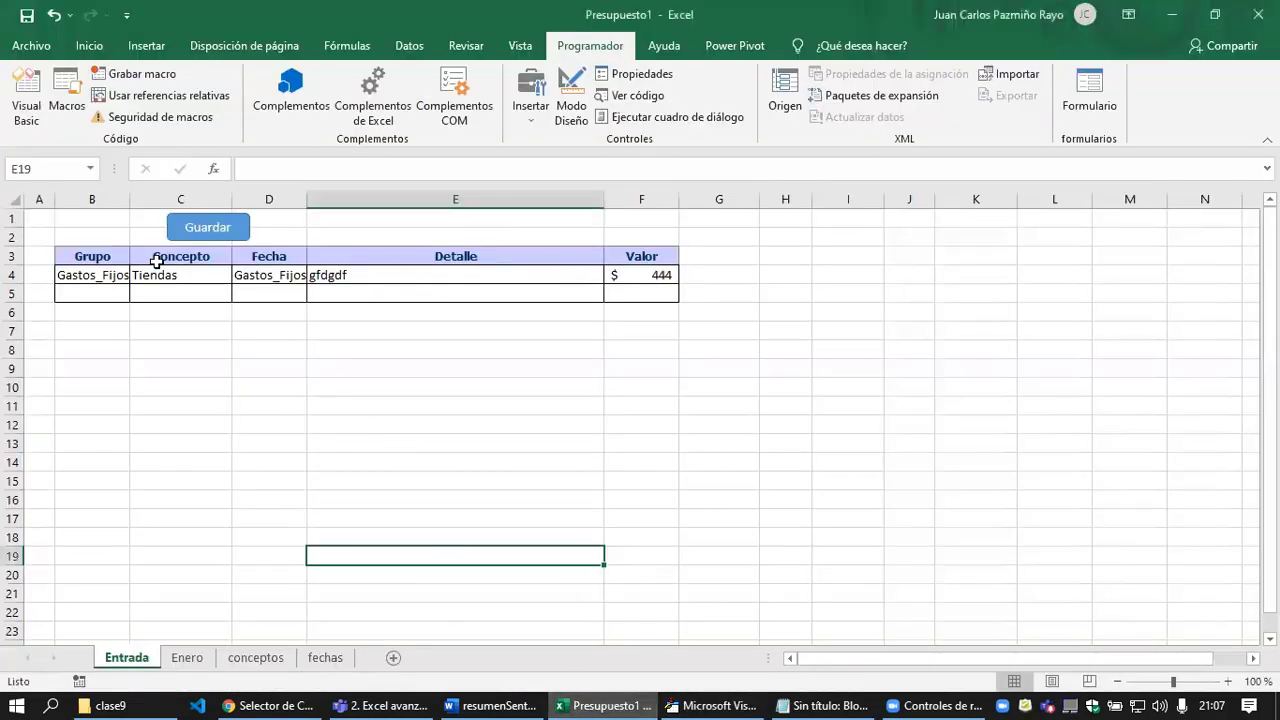
Step: Run the Guardar macro and confirm the entry appears as row 9 on the Enero sheet
click(207, 229)
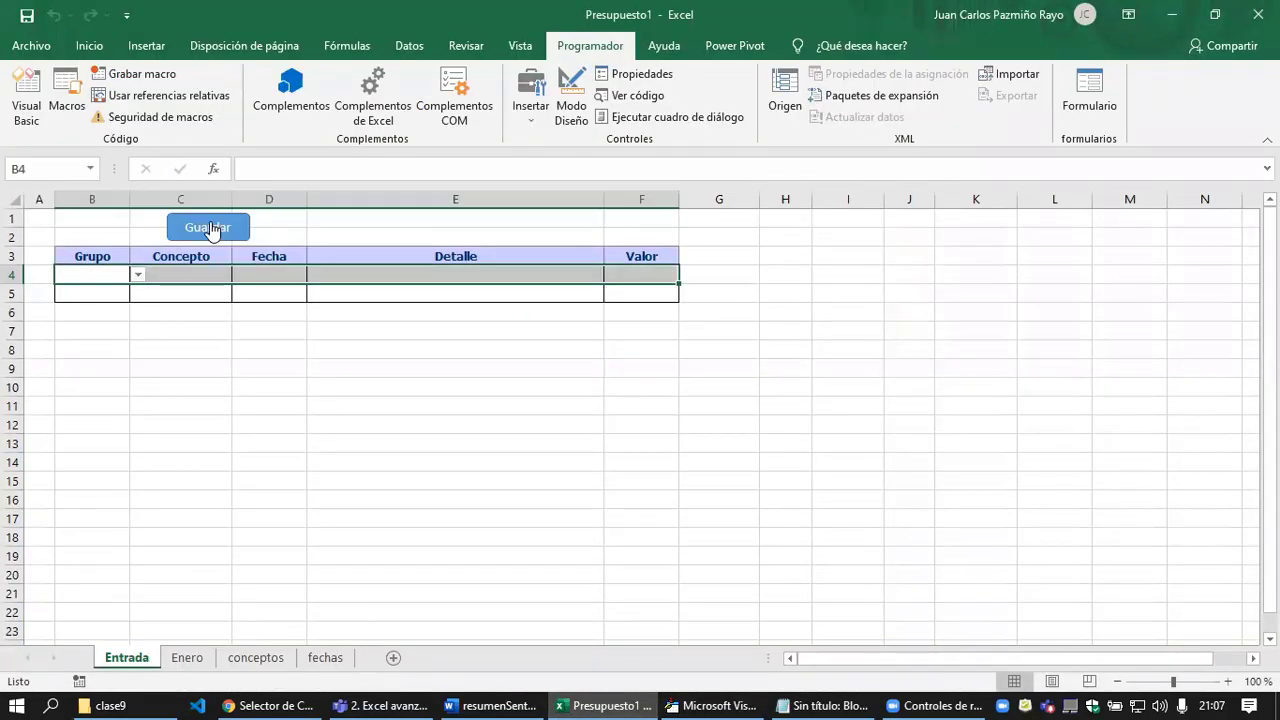
click(187, 657)
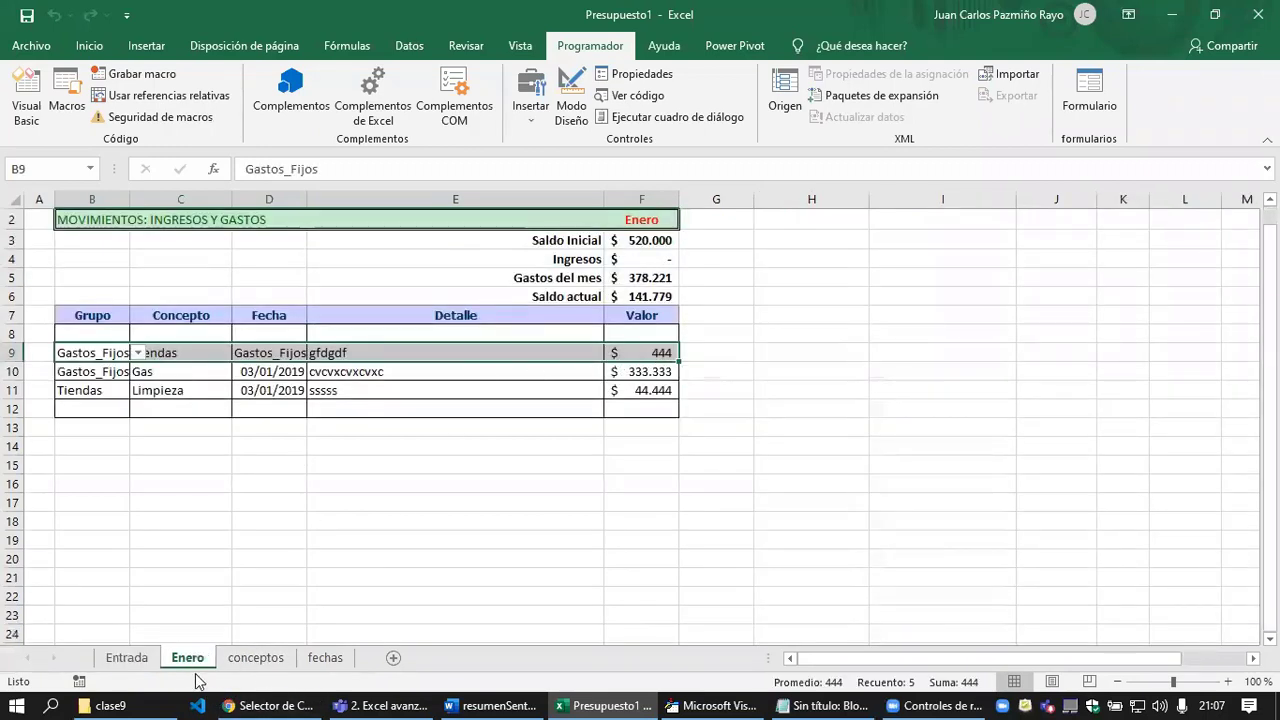
click(134, 660)
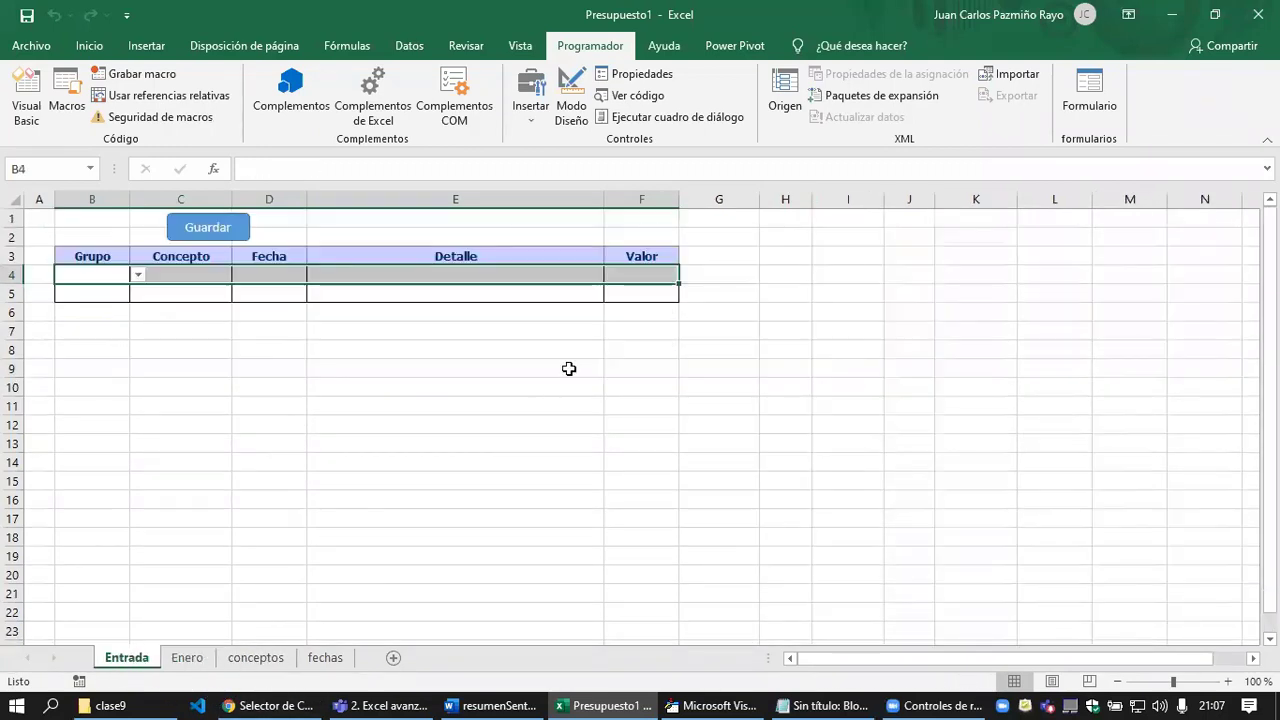
Step: Back on Entrada, verify that input cells B4 through F4 are now empty
click(643, 276)
click(576, 278)
click(250, 277)
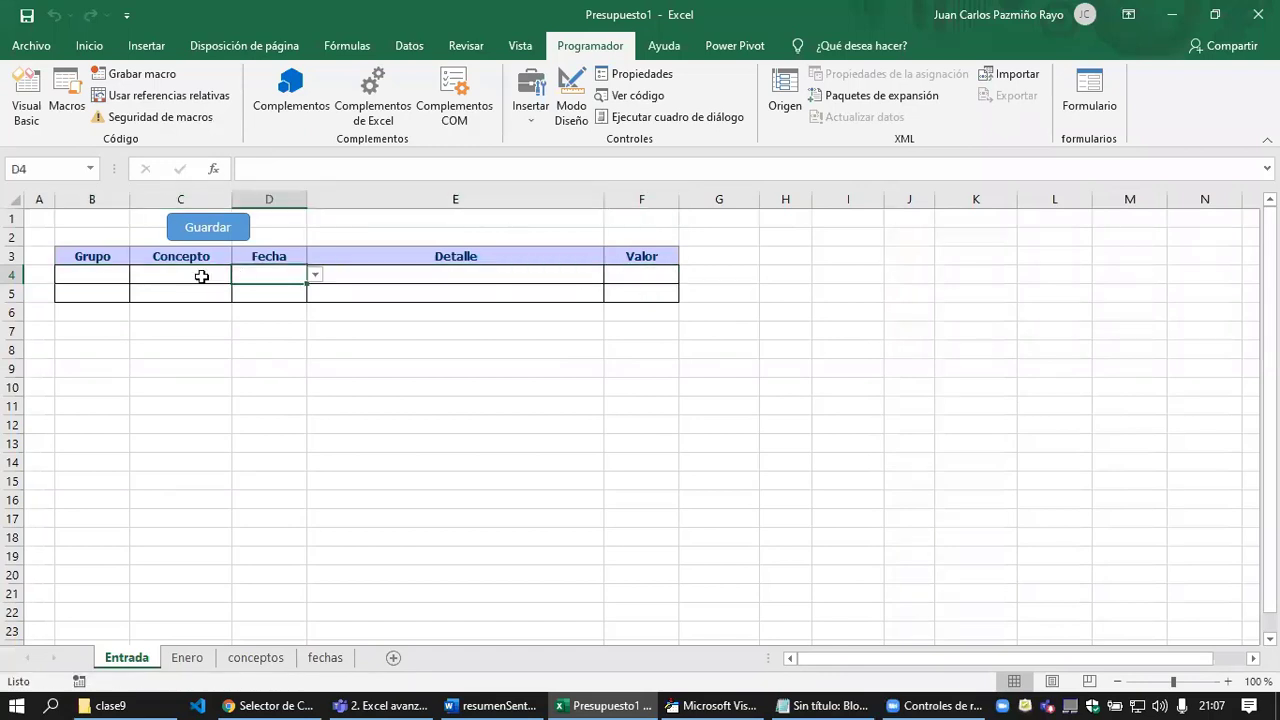
click(185, 277)
click(103, 275)
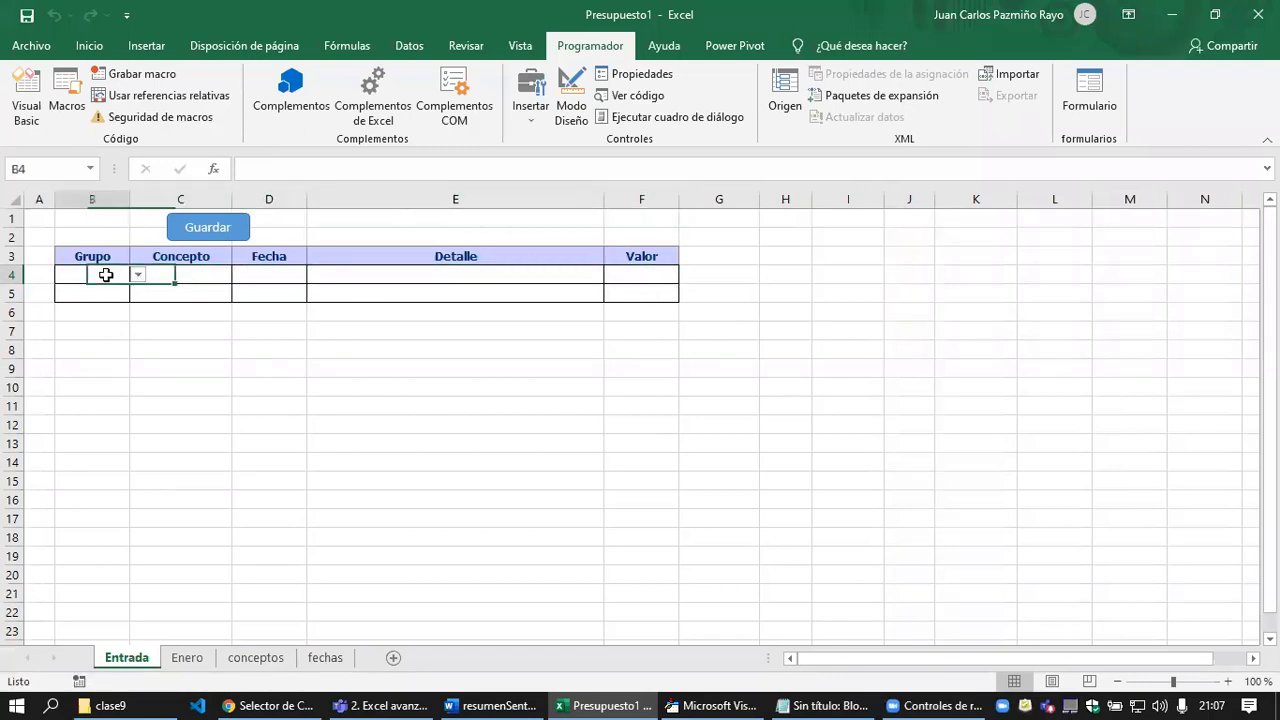
click(655, 277)
click(490, 271)
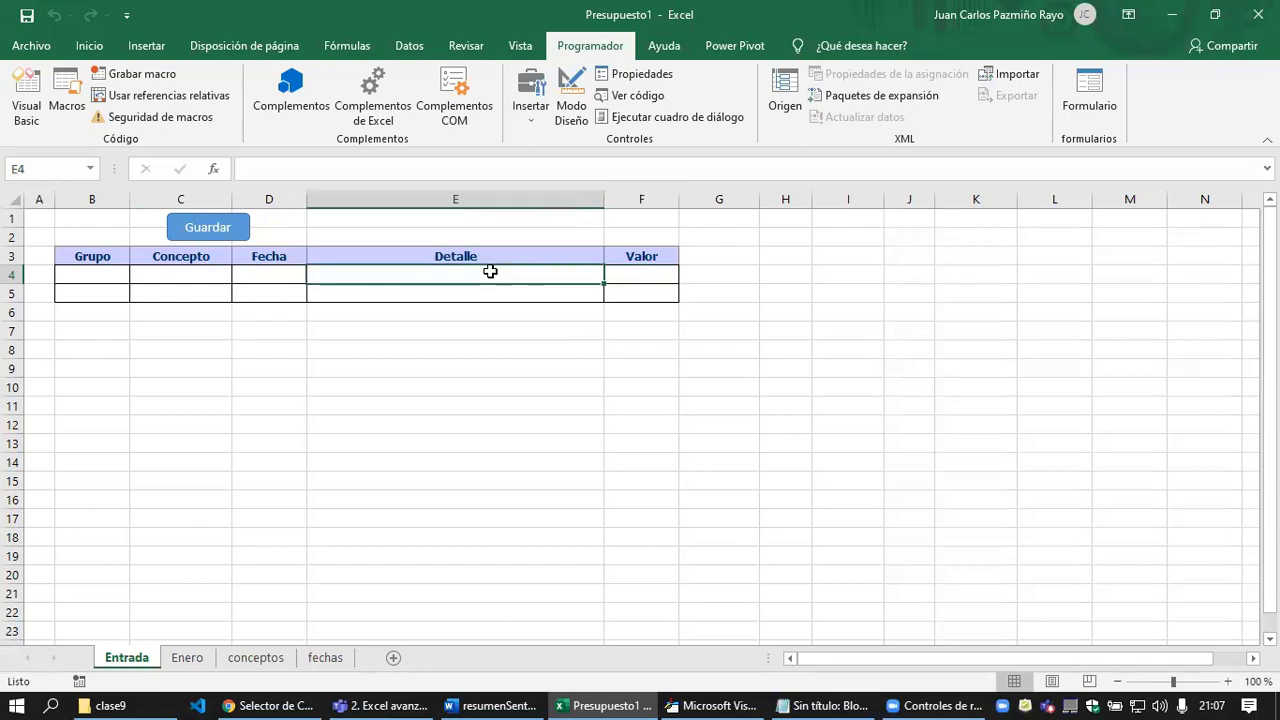
click(578, 515)
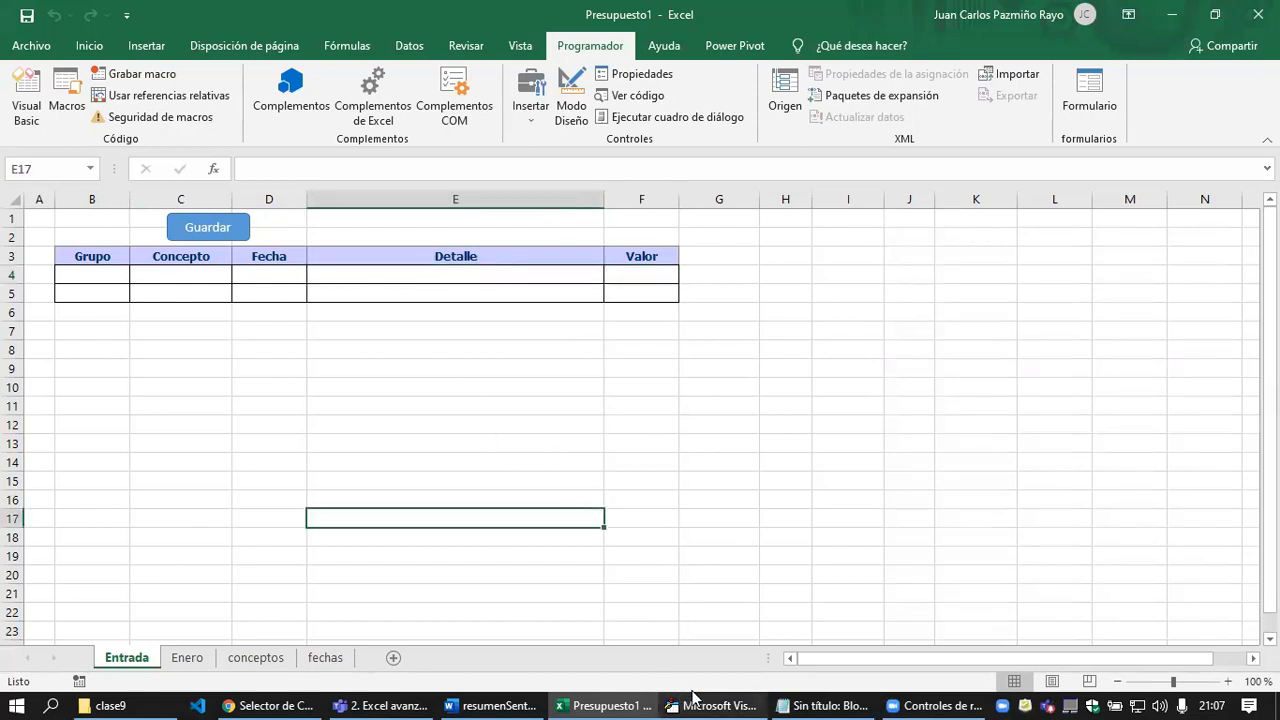